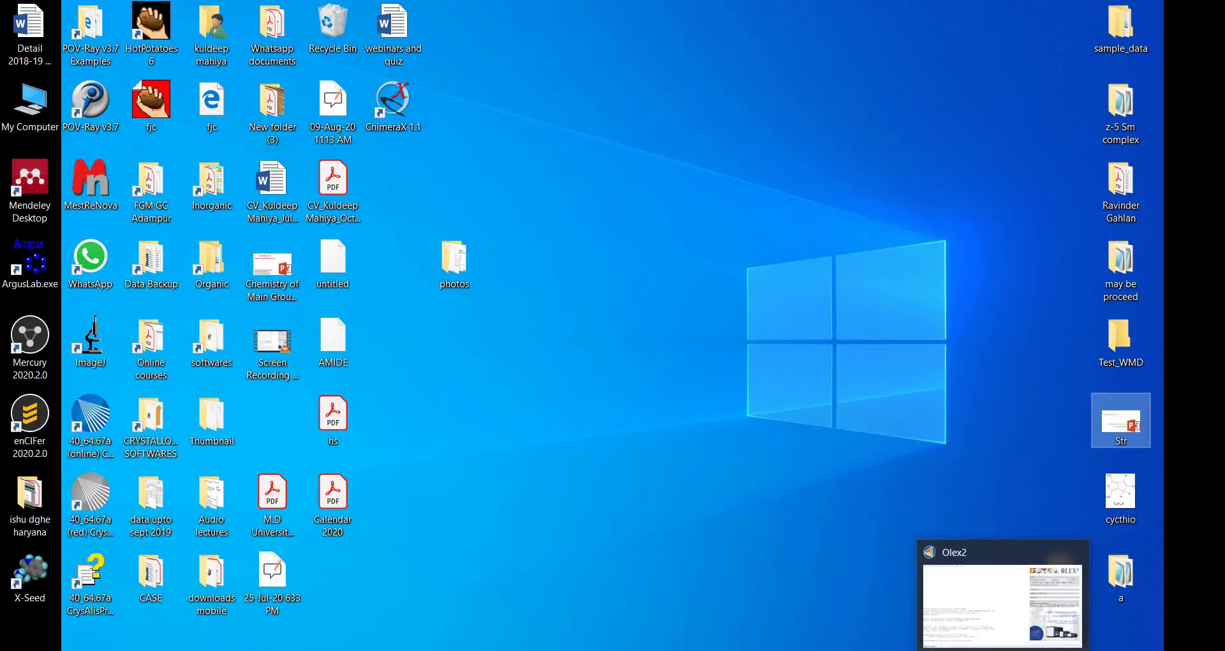
Open cyclopentathiophene.ins from Desktop\Test_WMD in the restored Olex2 window.
click(999, 650)
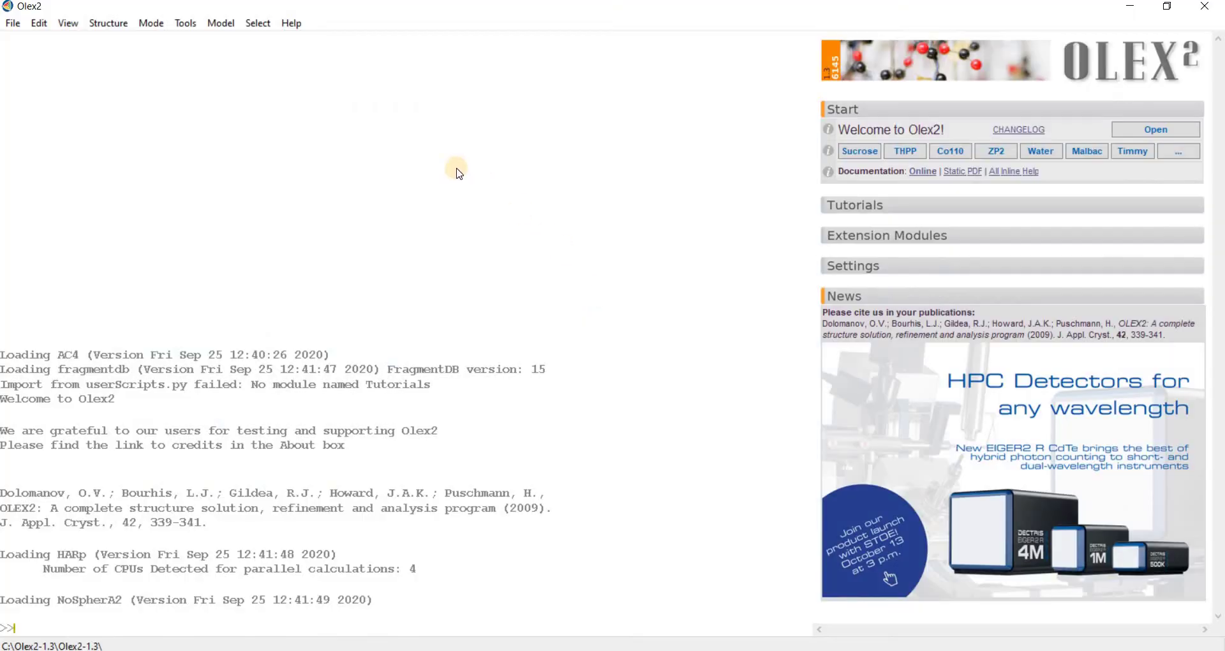
click(13, 25)
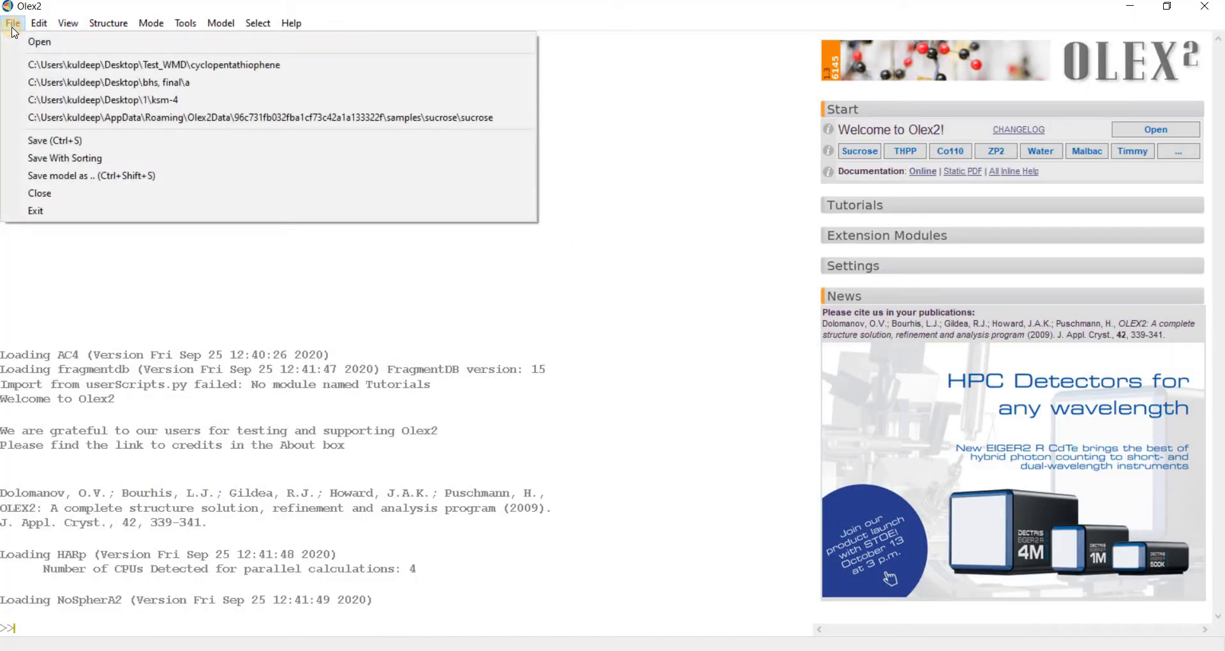
click(39, 43)
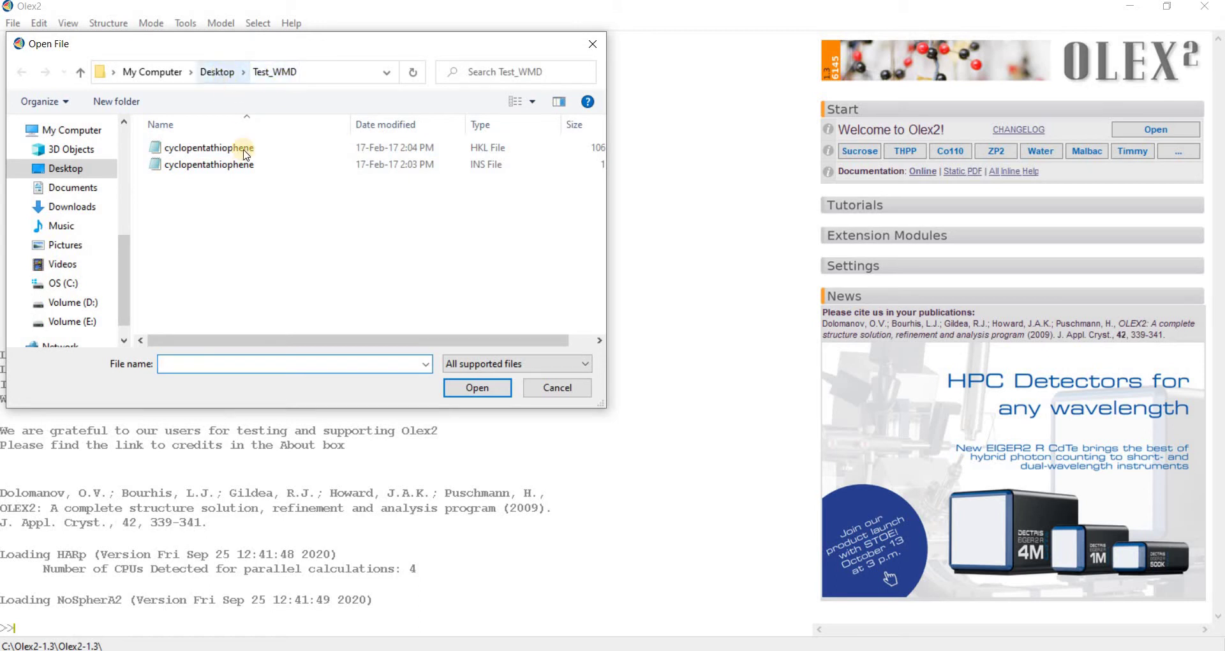
click(383, 164)
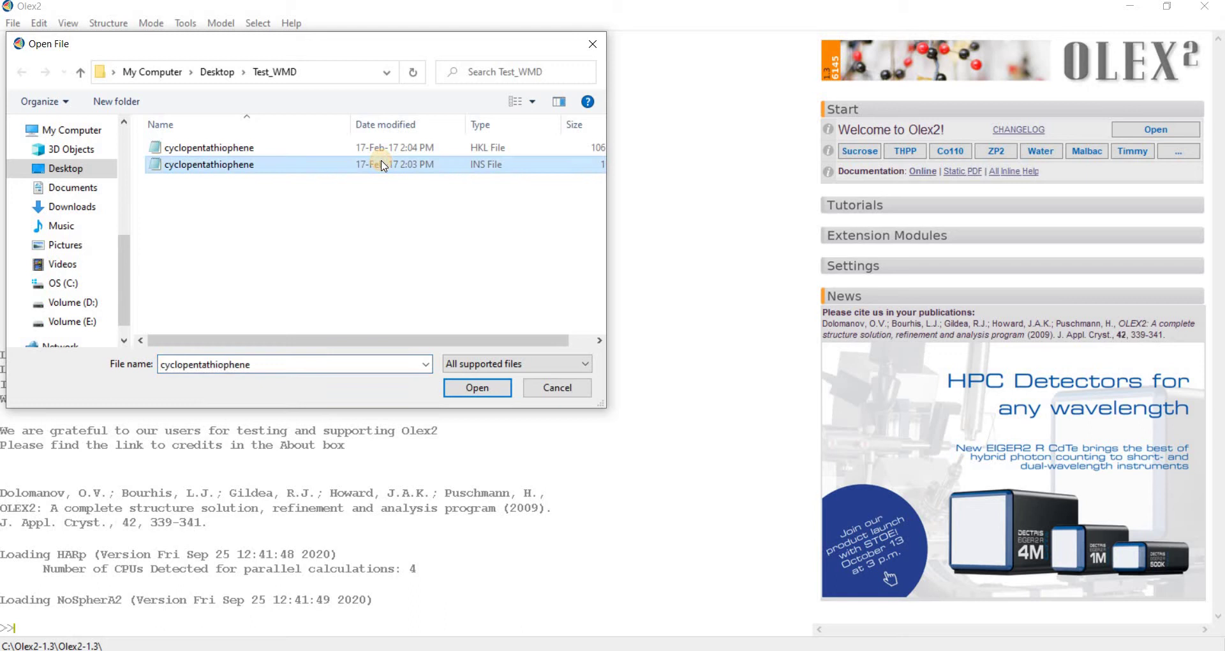
click(411, 149)
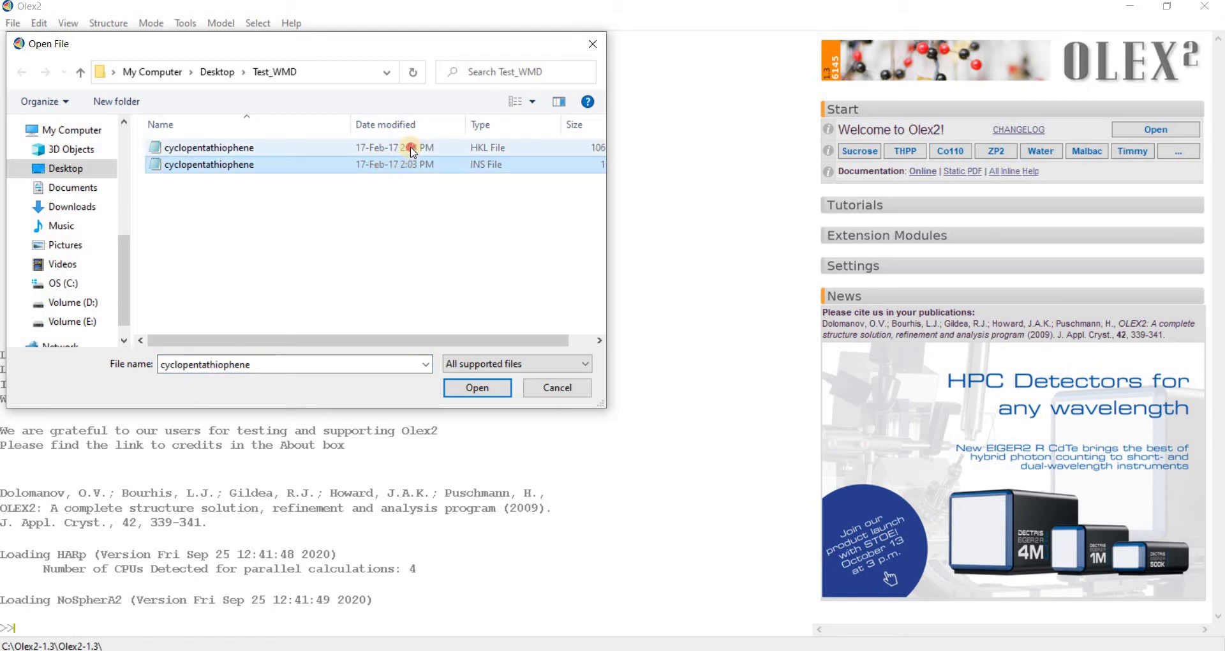
click(241, 166)
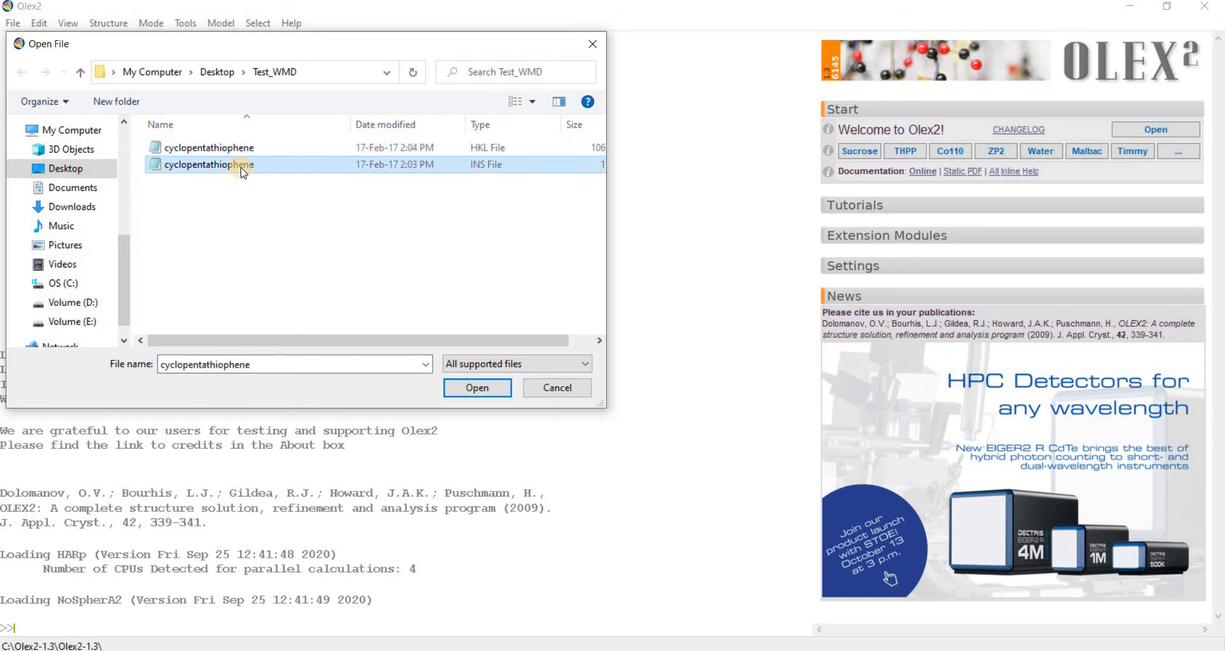
click(475, 387)
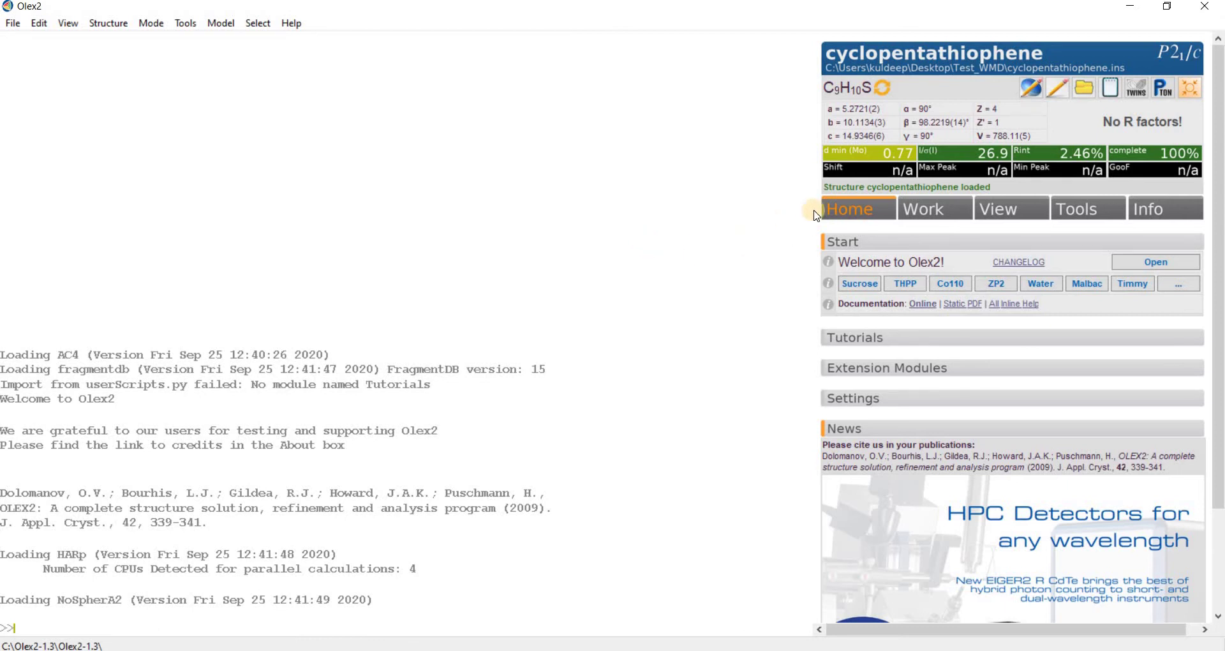
In the Work tab's Solve section, set Program to ShelXT and Method to Intrinsic Phasing.
click(925, 210)
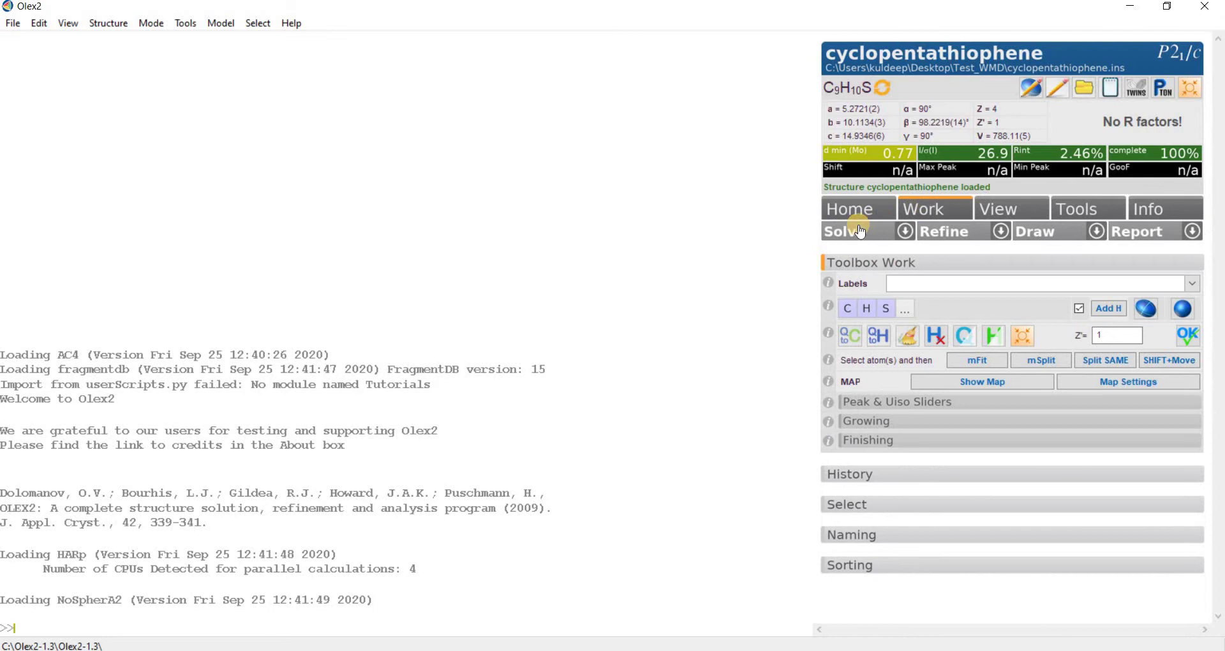
click(905, 232)
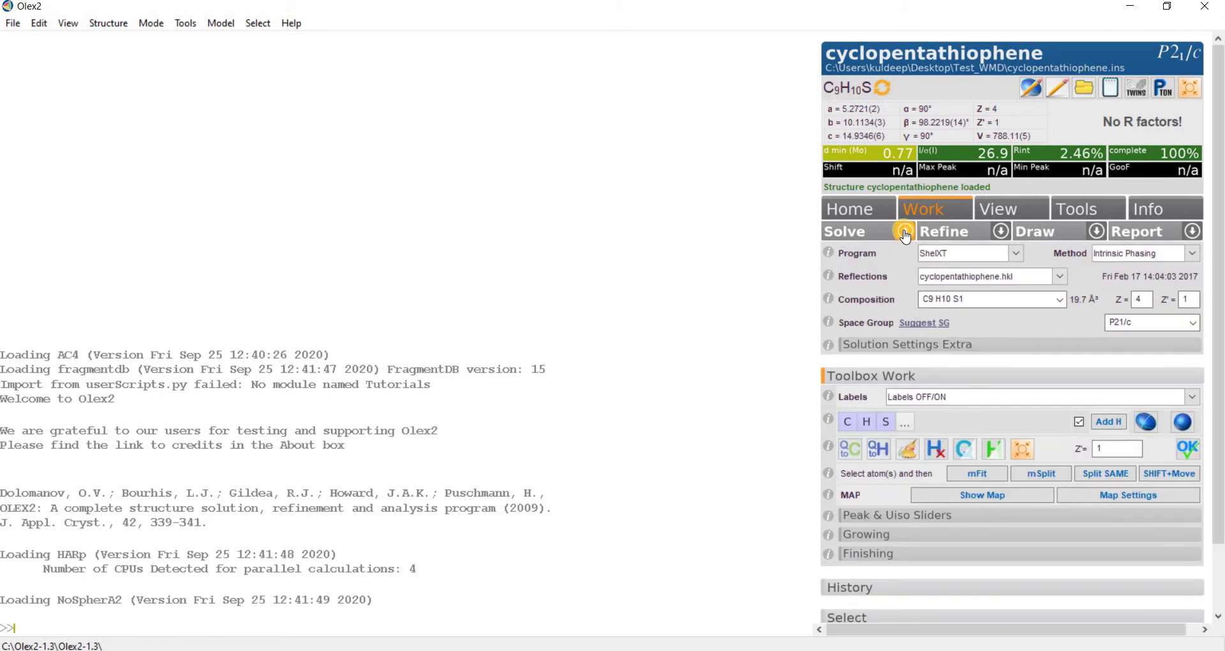
click(1017, 255)
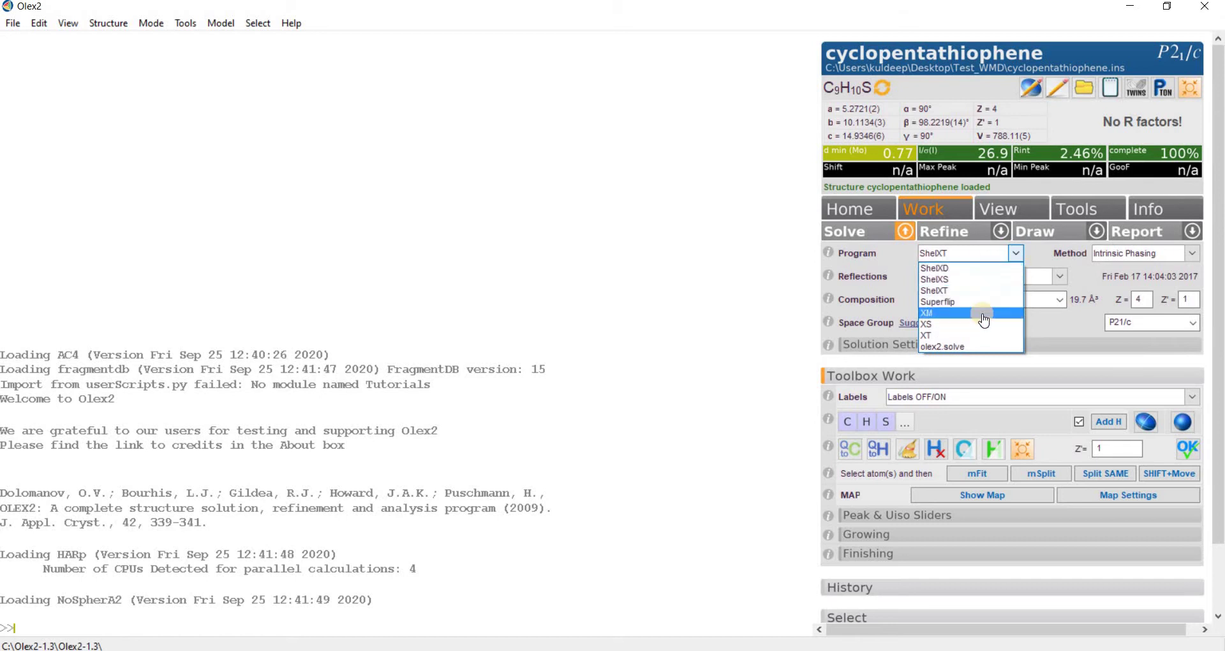
click(941, 292)
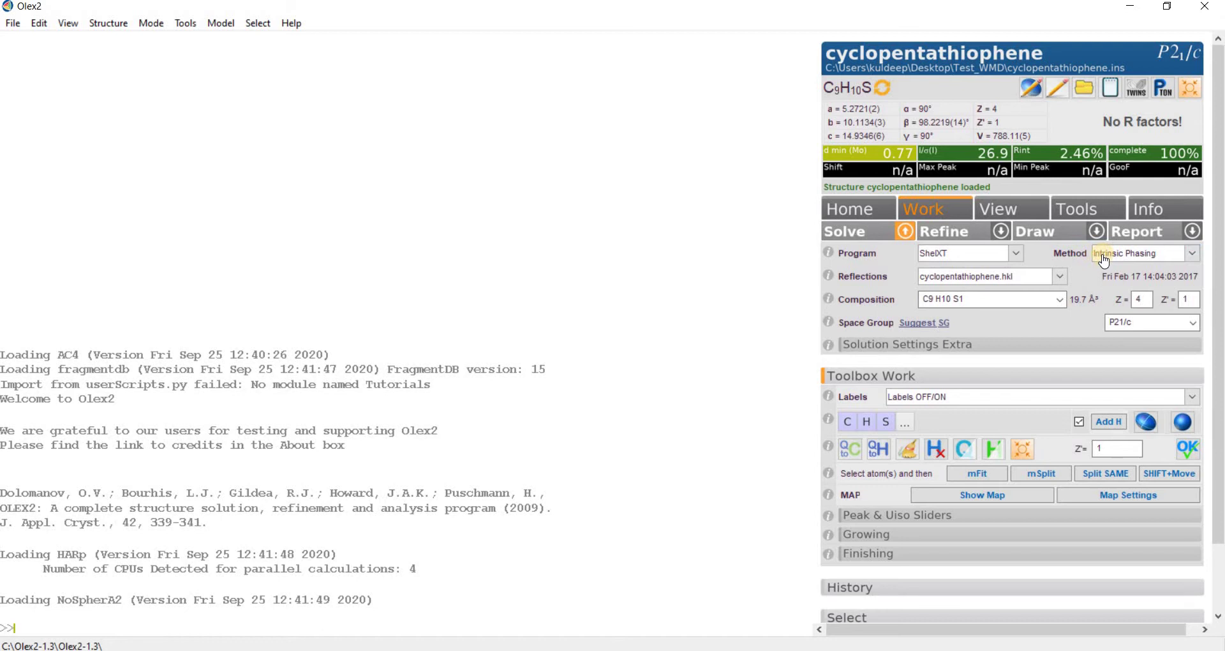
click(1192, 253)
click(1156, 257)
Run 'solve' from the command line, then rotate and zoom out to inspect the solved model.
click(361, 620)
key(Return)
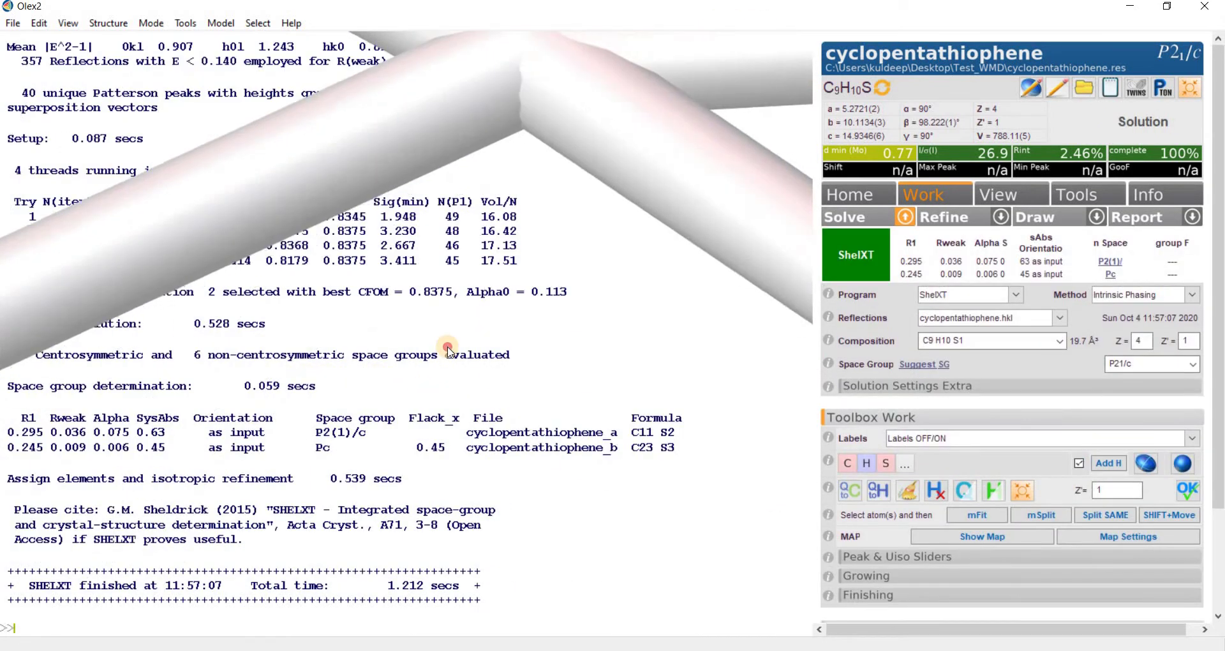
drag(446, 339, 388, 37)
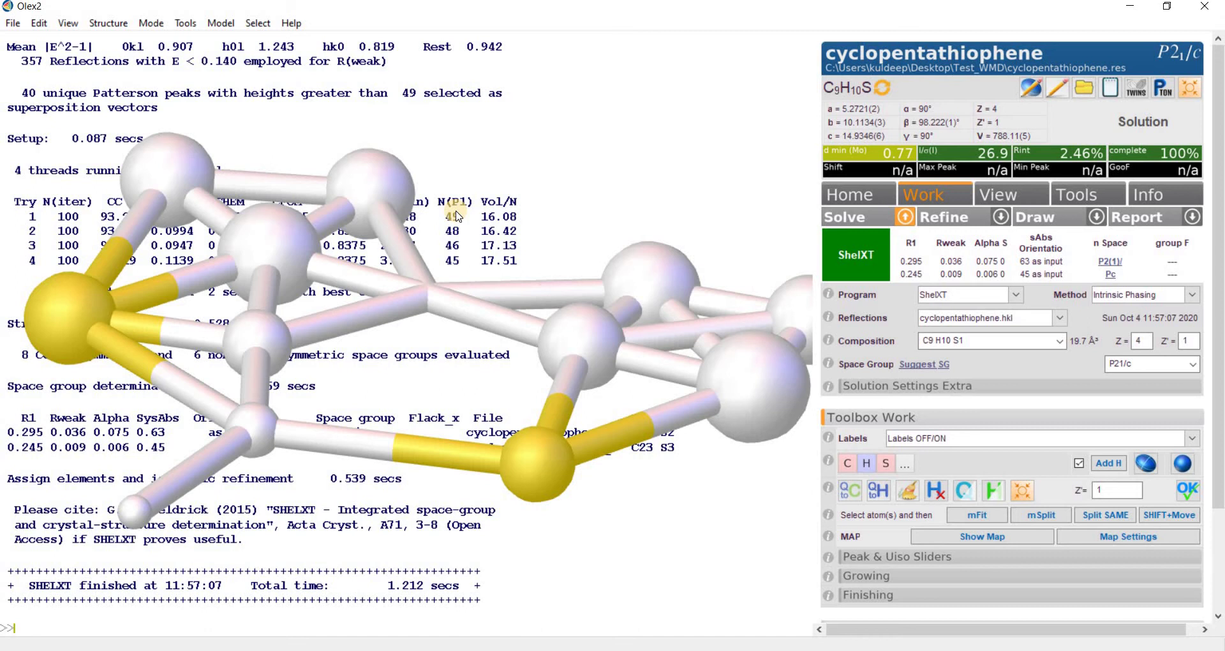
right_drag(457, 215, 450, 164)
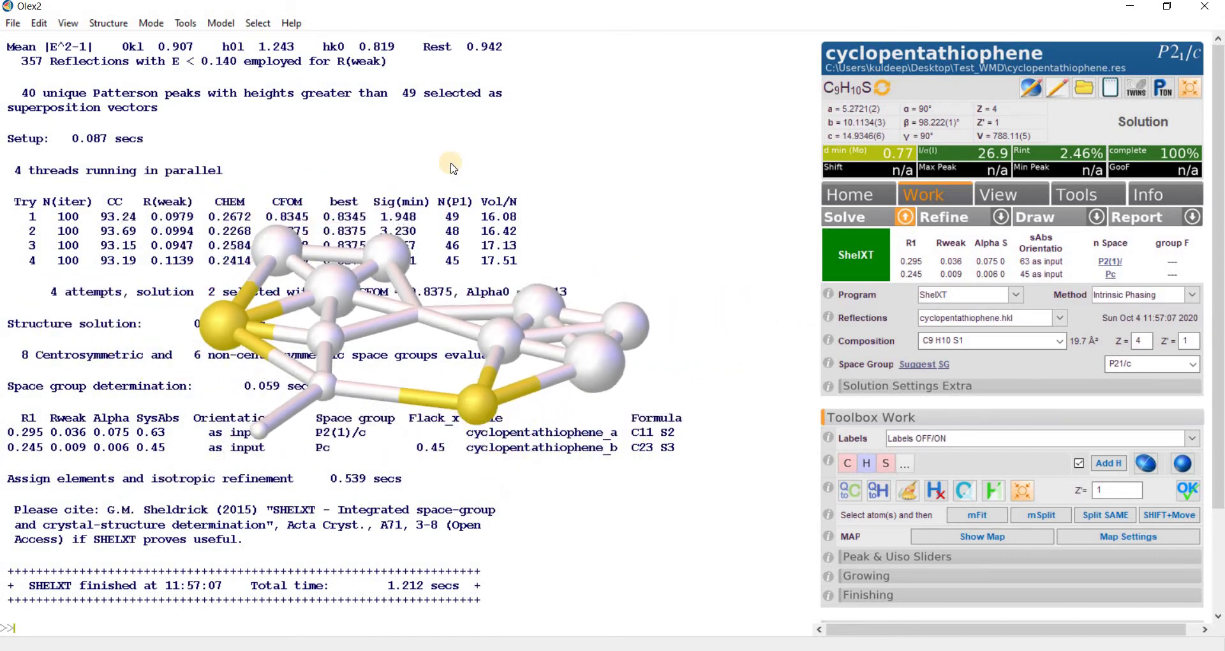
drag(463, 169, 306, 533)
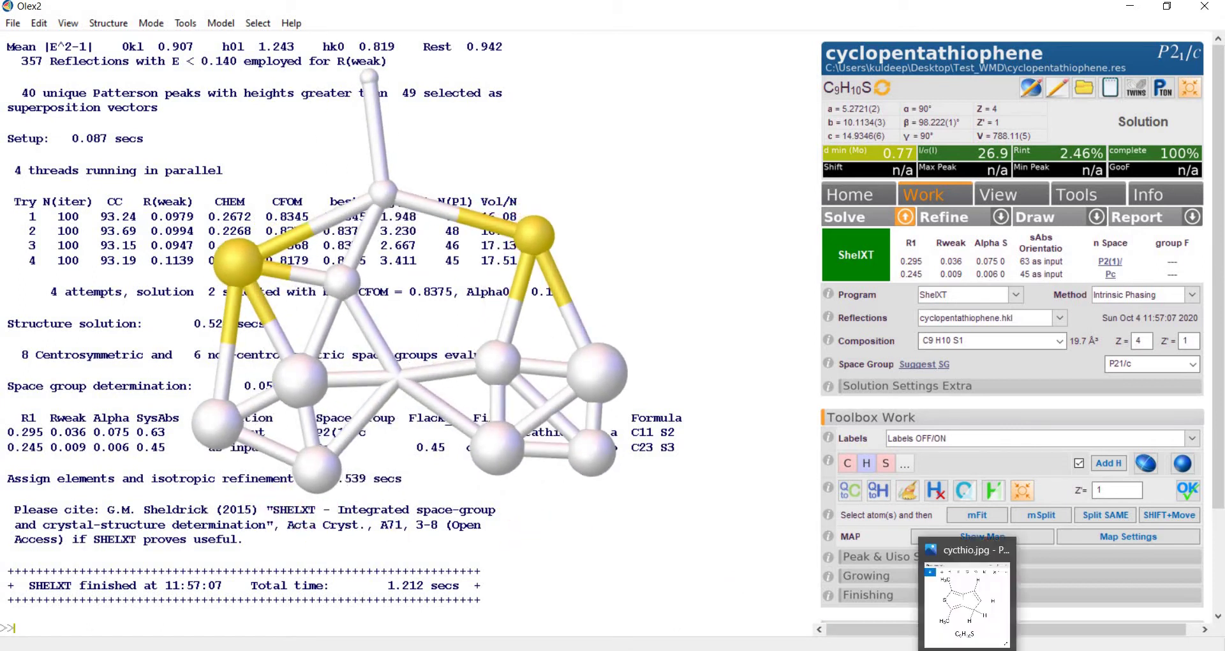
click(957, 574)
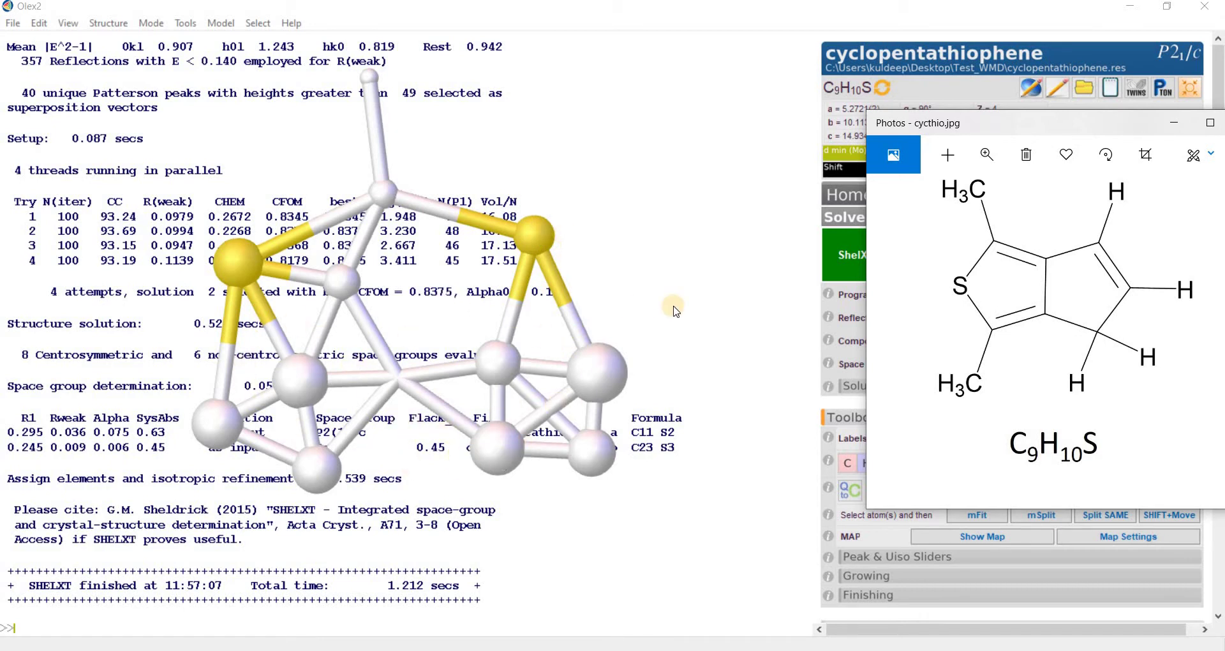
click(592, 314)
drag(592, 315, 383, 287)
mouse_move(338, 228)
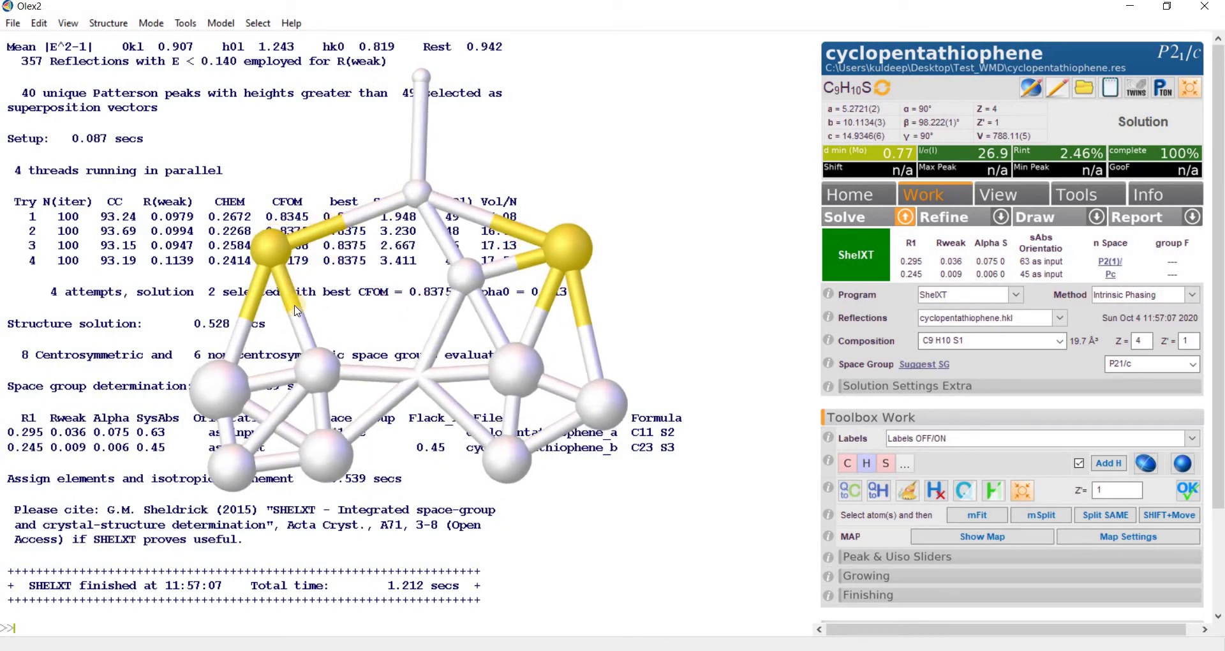
mouse_move(297, 311)
mouse_move(512, 270)
mouse_move(579, 309)
drag(314, 273, 338, 269)
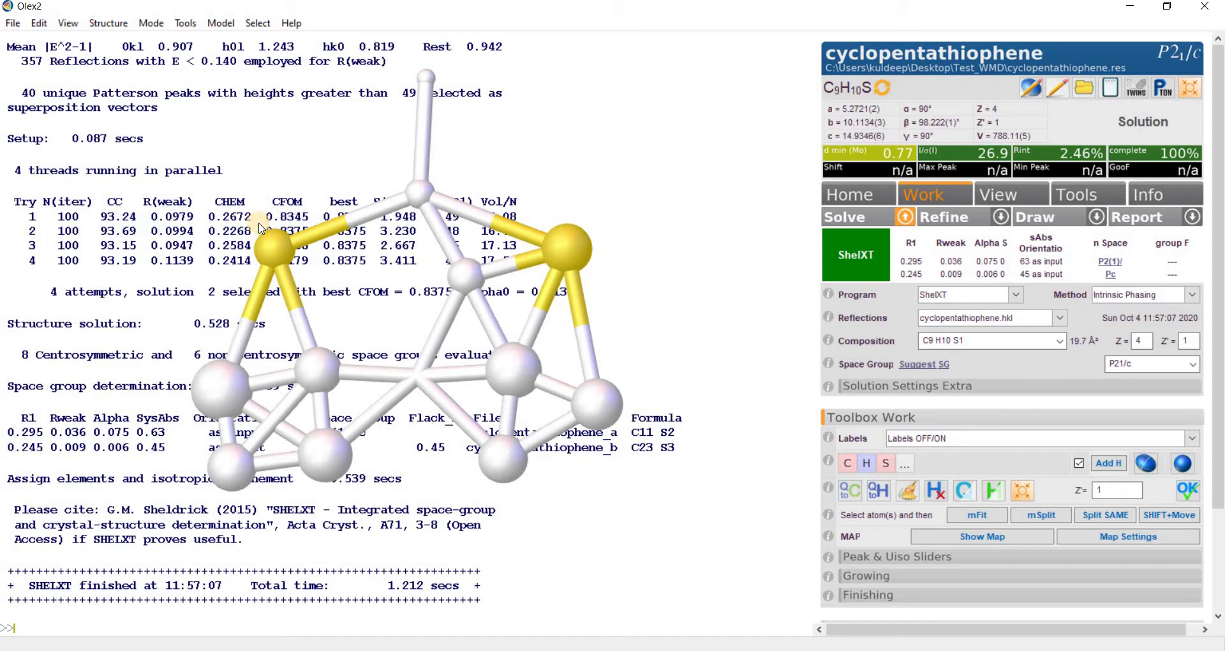
drag(344, 286, 381, 252)
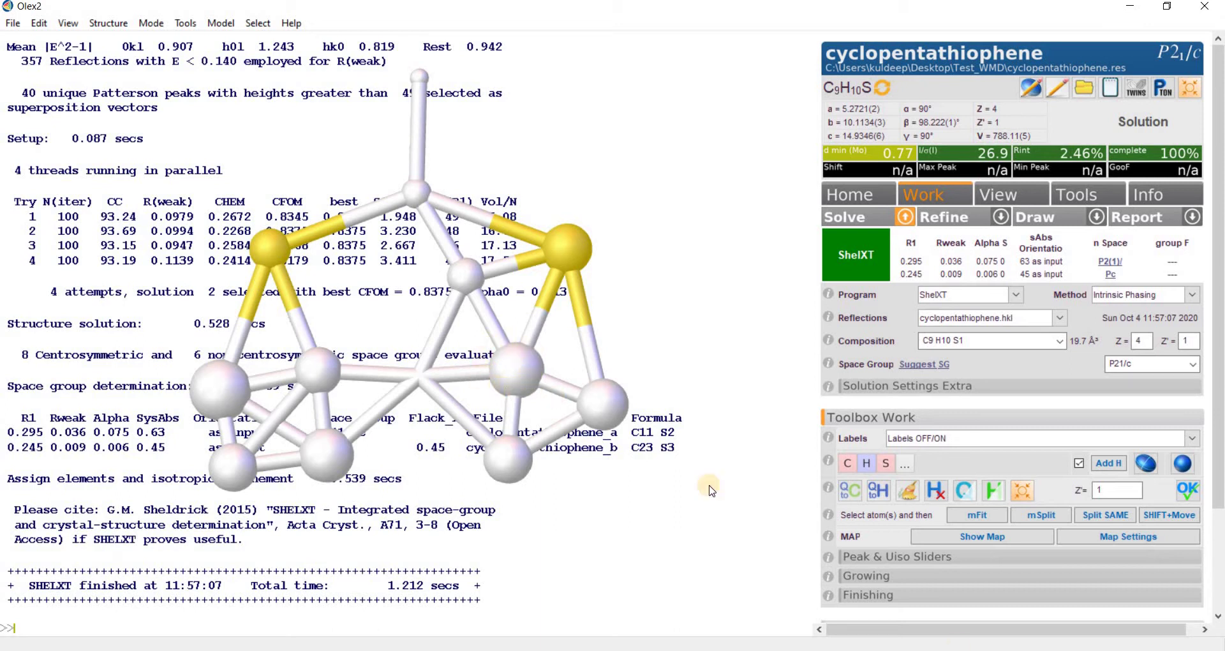
click(969, 590)
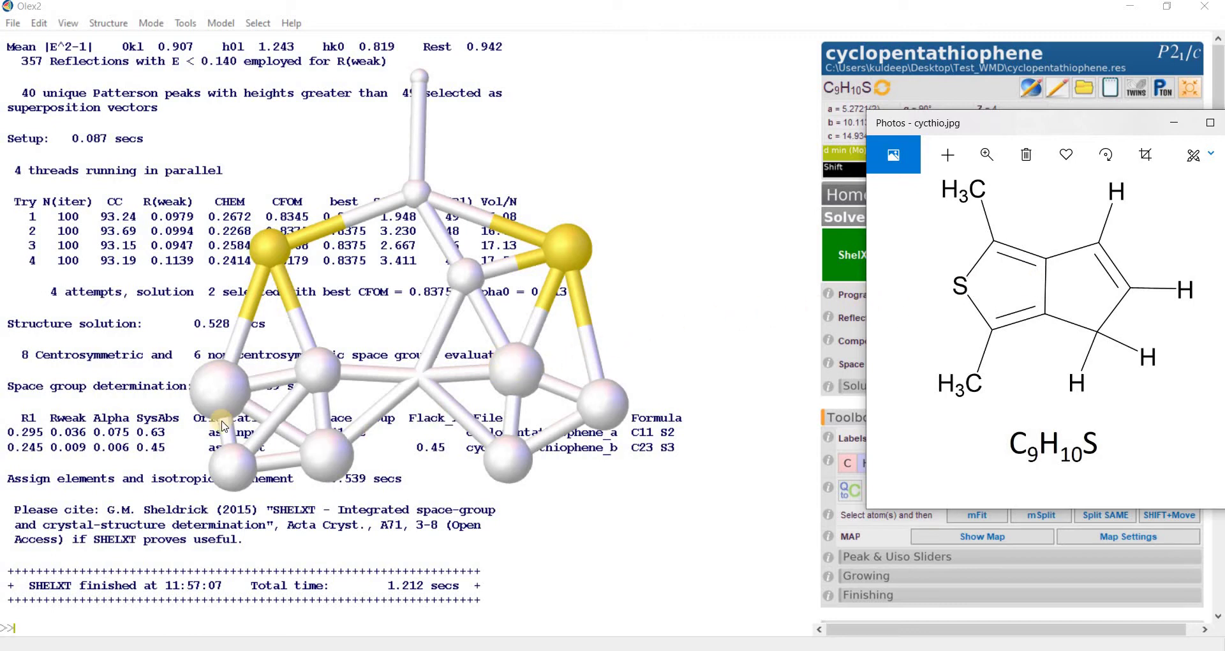
Delete the three spurious carbon atoms and the extra S002–C005 bond.
mouse_move(202, 397)
click(520, 371)
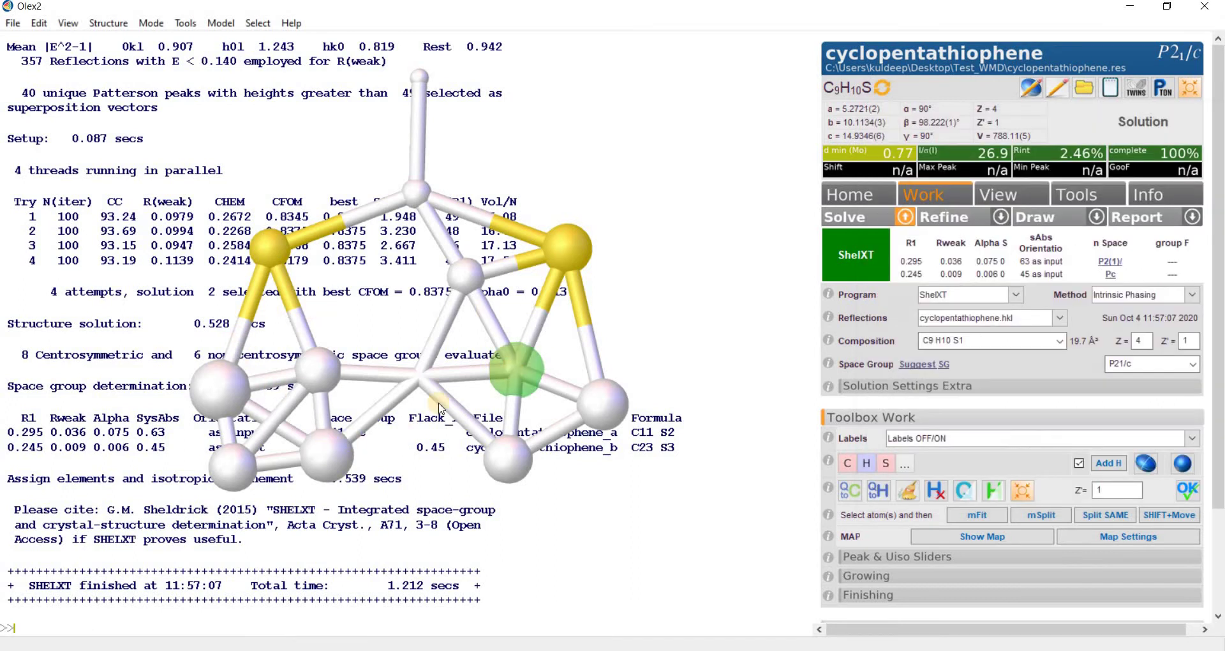
click(339, 456)
click(211, 391)
right_click(211, 392)
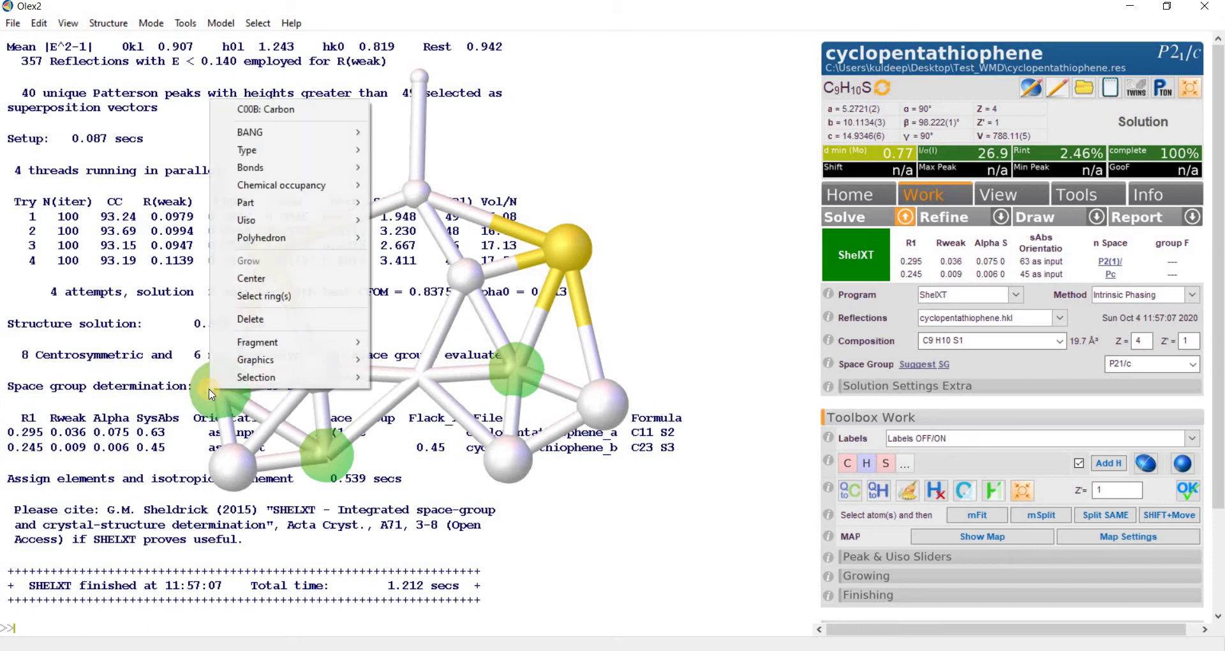
click(250, 318)
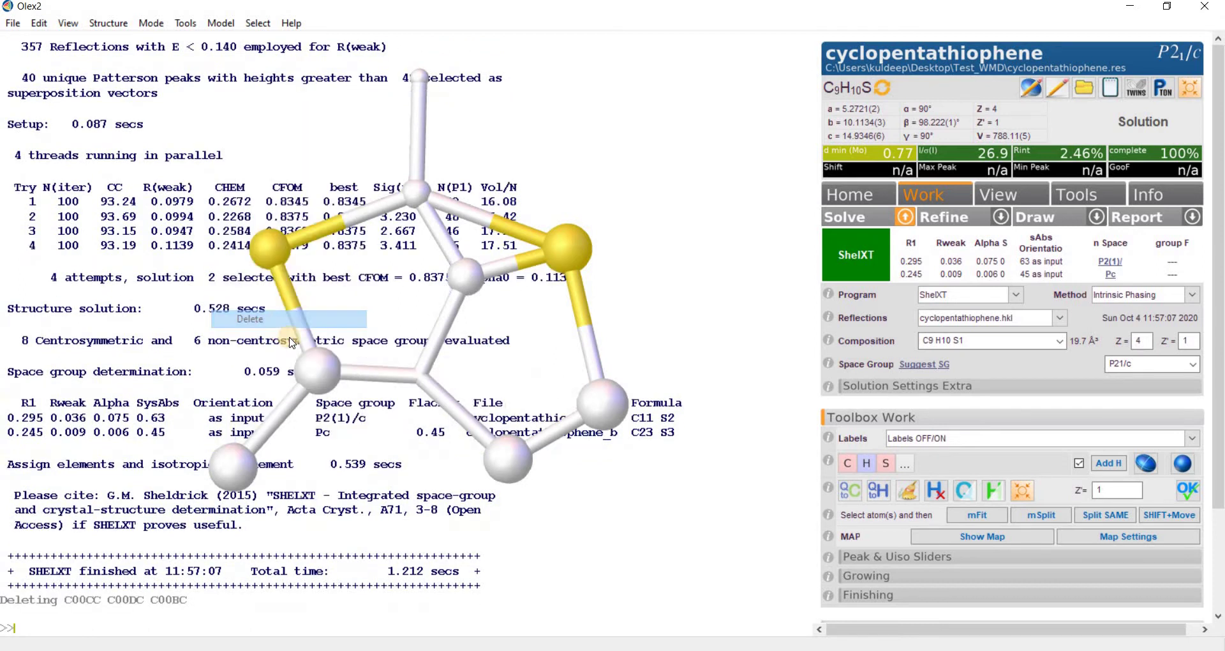
click(499, 231)
right_click(498, 228)
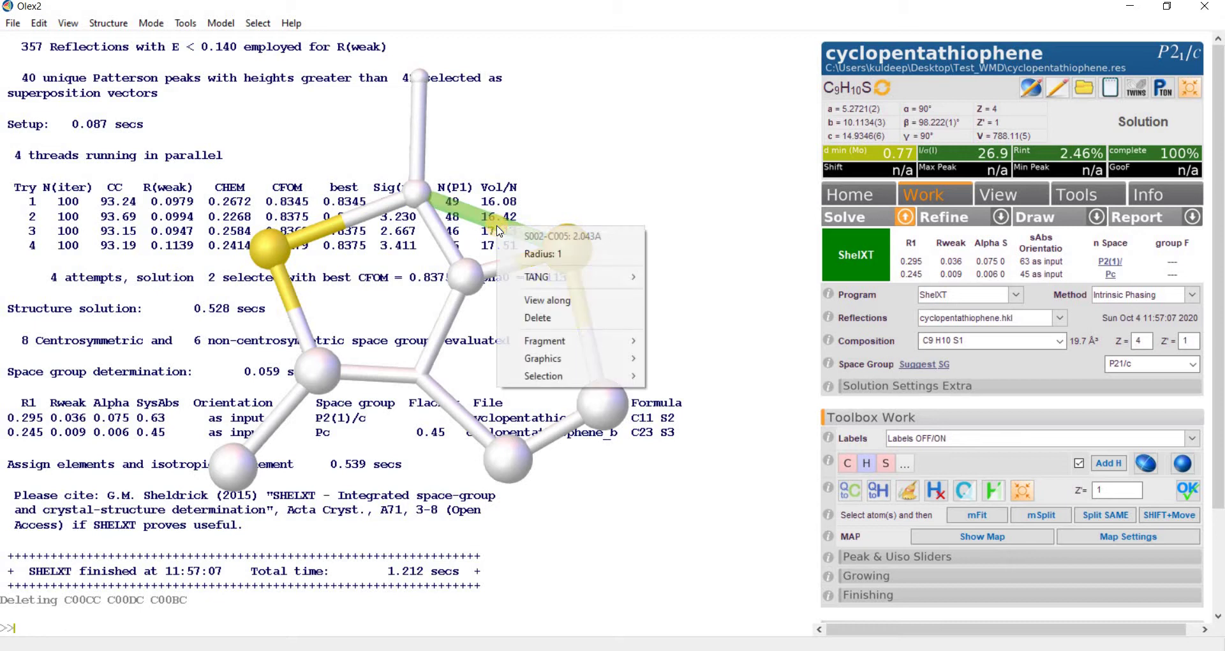
click(539, 319)
Change the misassigned second sulfur atom to carbon and bring back the cycthio.jpg sketch.
drag(547, 328, 545, 232)
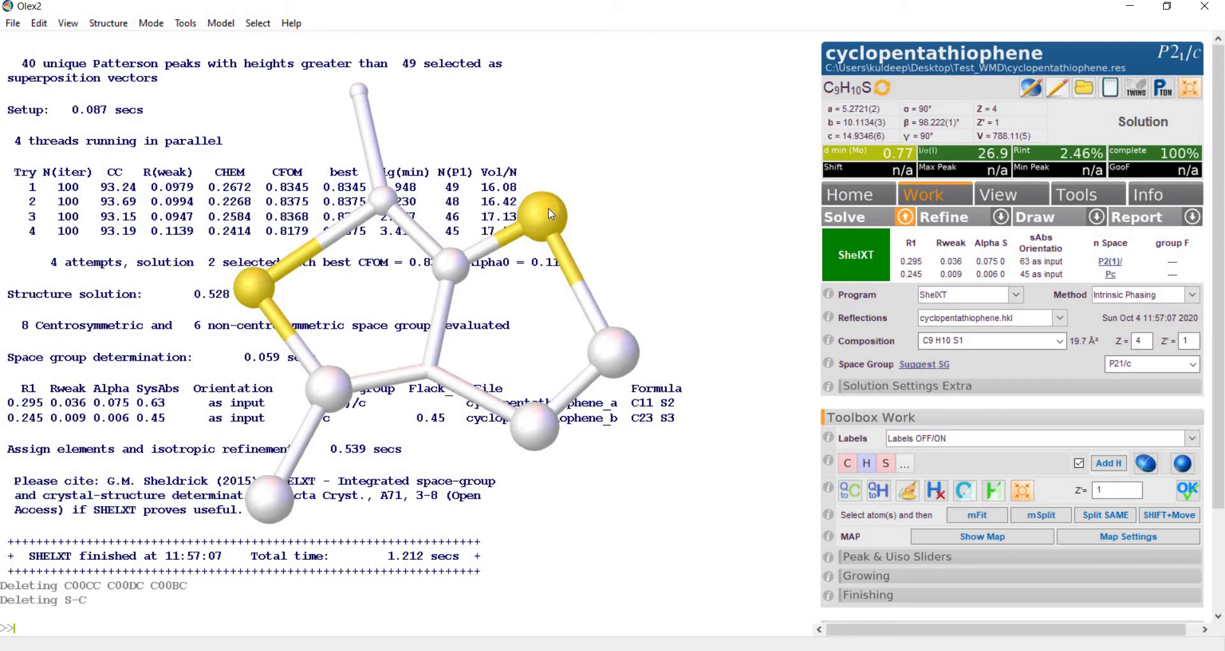
click(552, 214)
click(847, 463)
click(555, 351)
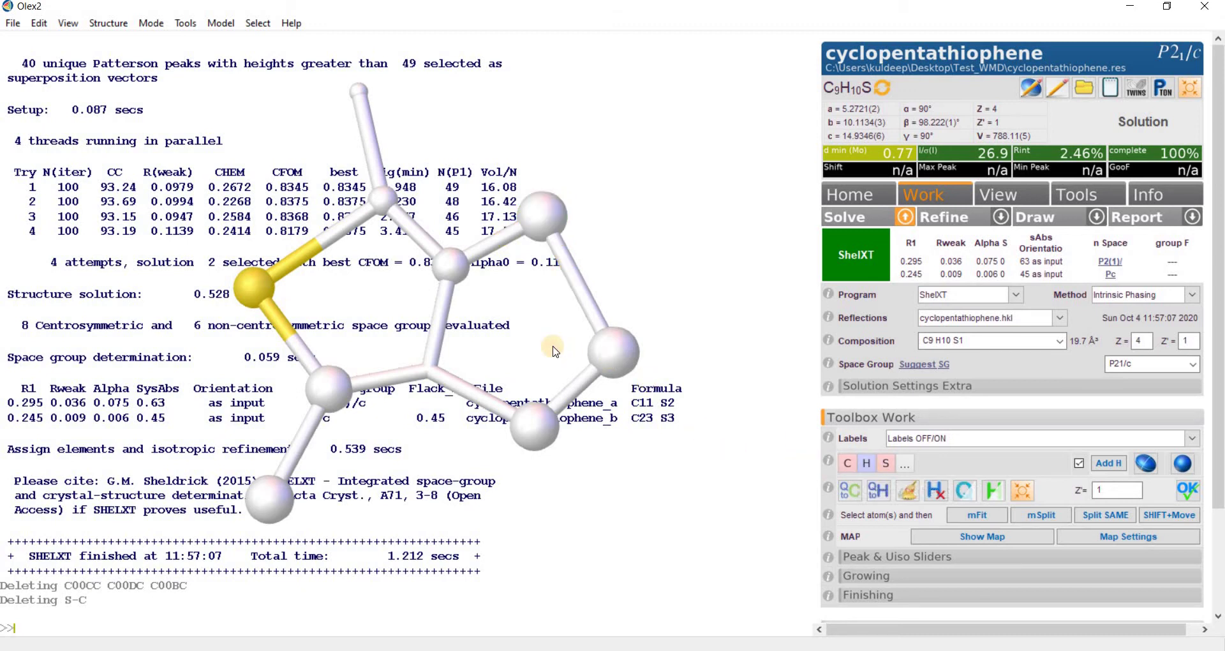
mouse_move(555, 351)
mouse_down()
mouse_move(607, 339)
mouse_move(568, 344)
mouse_up()
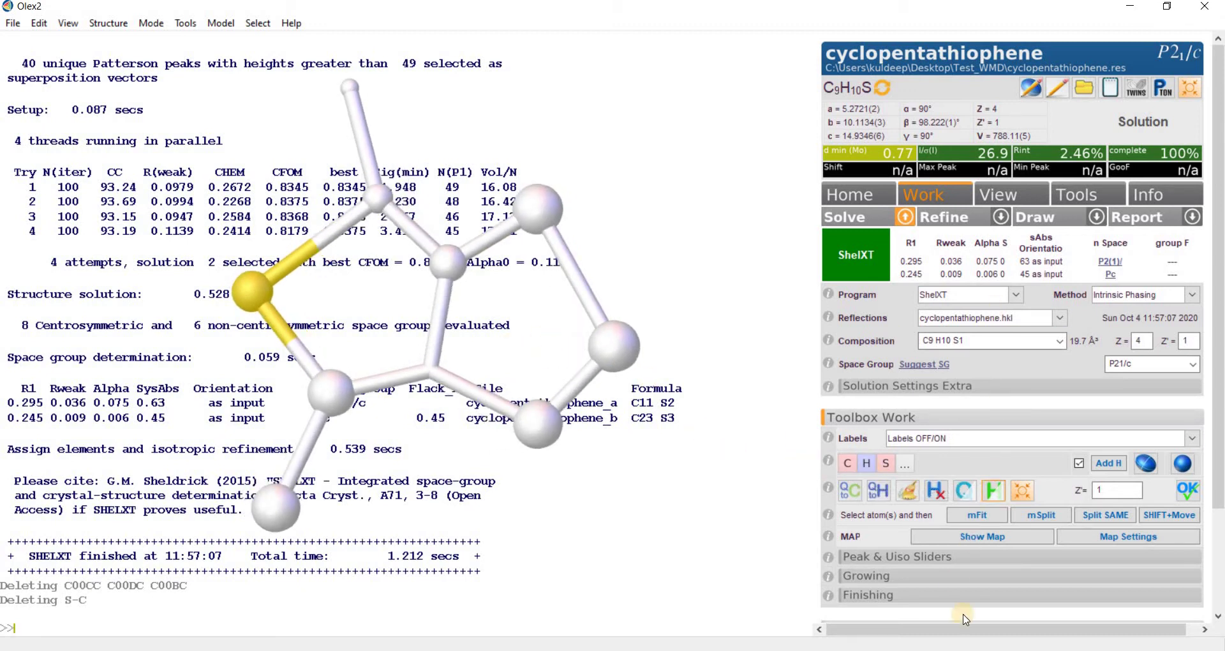
mouse_move(966, 646)
click(968, 590)
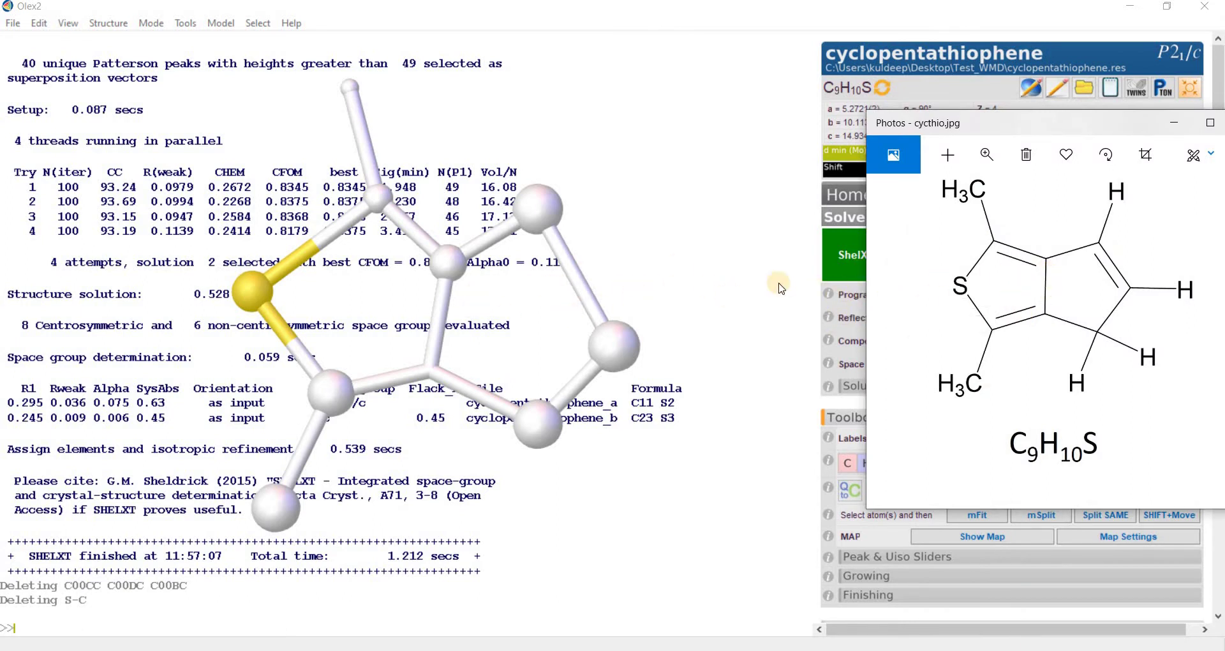
Keep ShelXL as the refinement program, enable ACTA output, and run the first refinement.
click(509, 292)
mouse_move(510, 293)
mouse_down()
mouse_move(526, 306)
mouse_move(486, 296)
mouse_up()
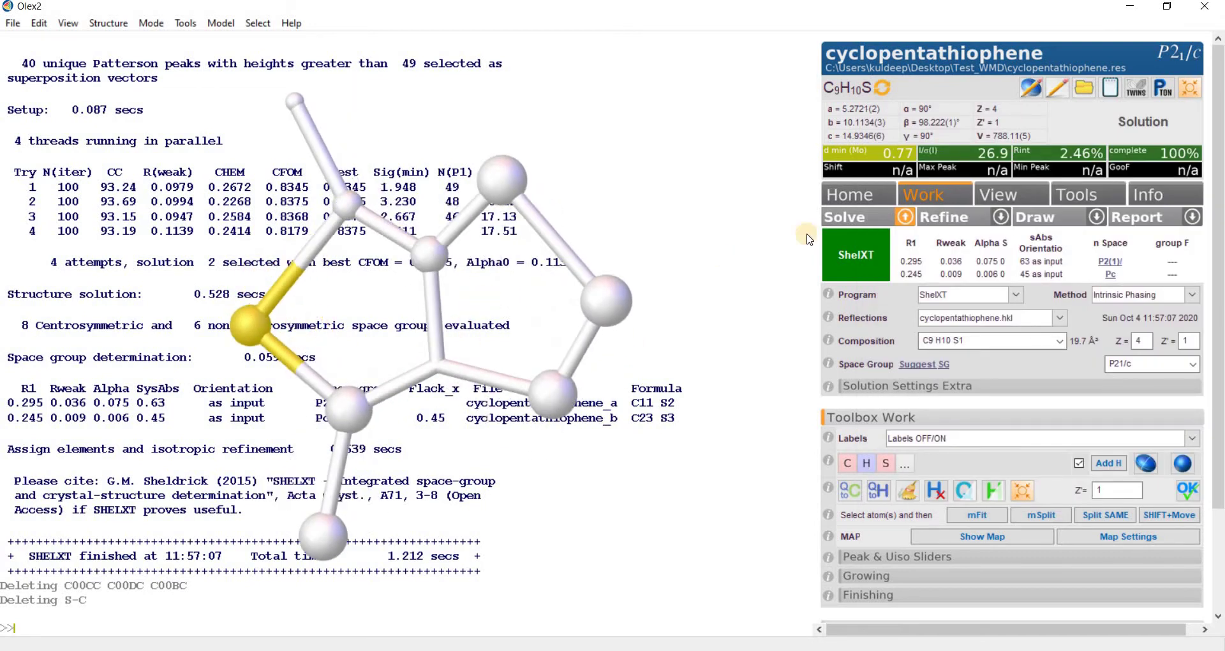
click(1002, 219)
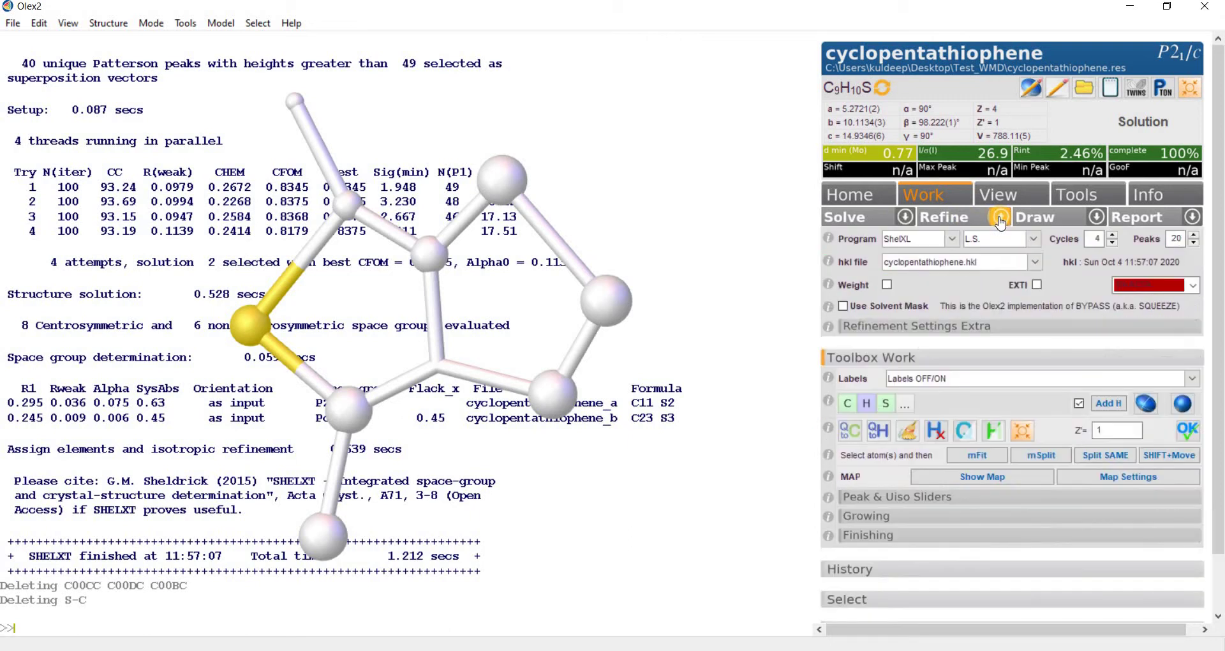
click(952, 240)
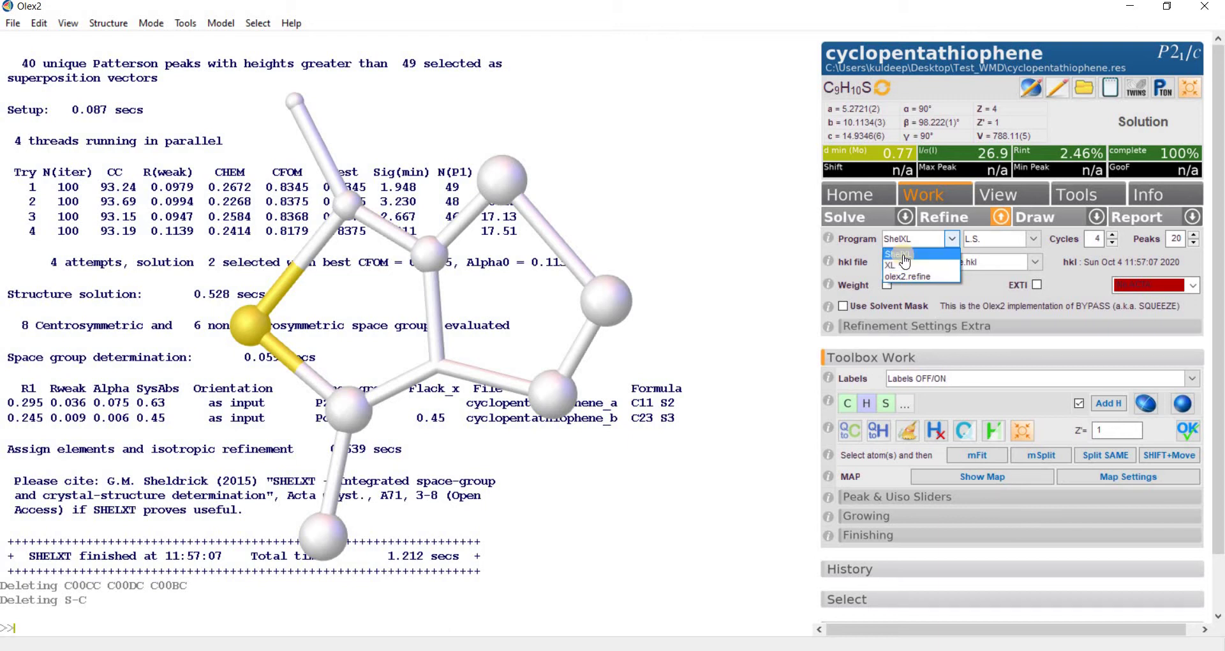
click(904, 254)
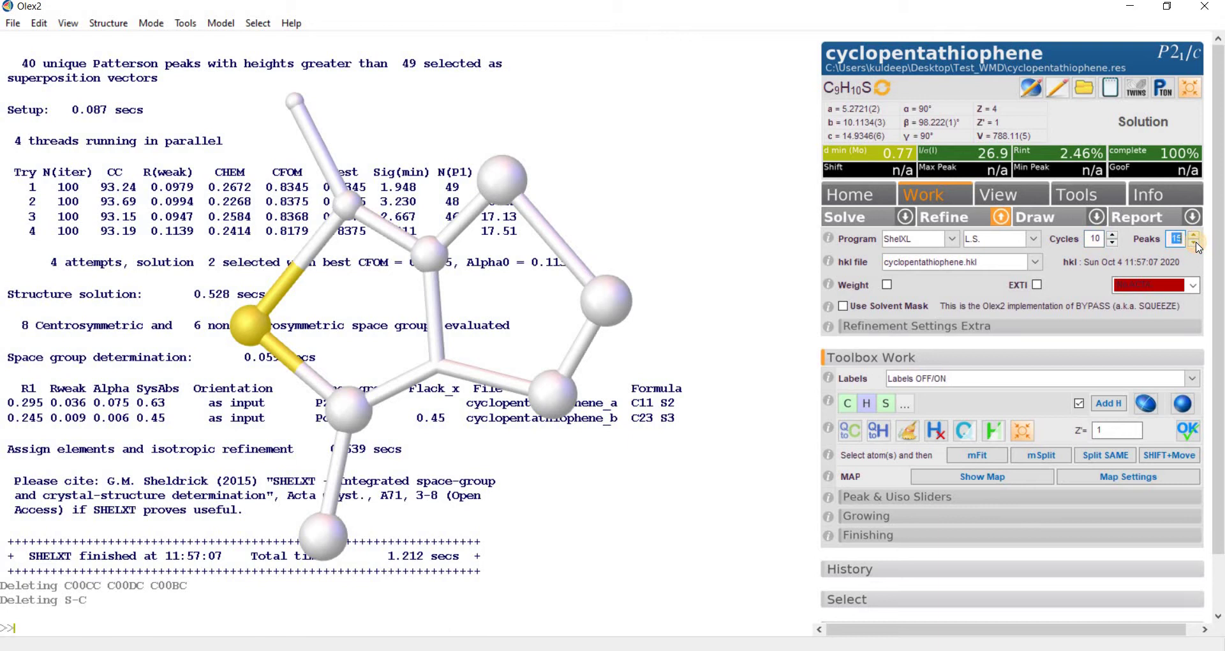
click(1194, 289)
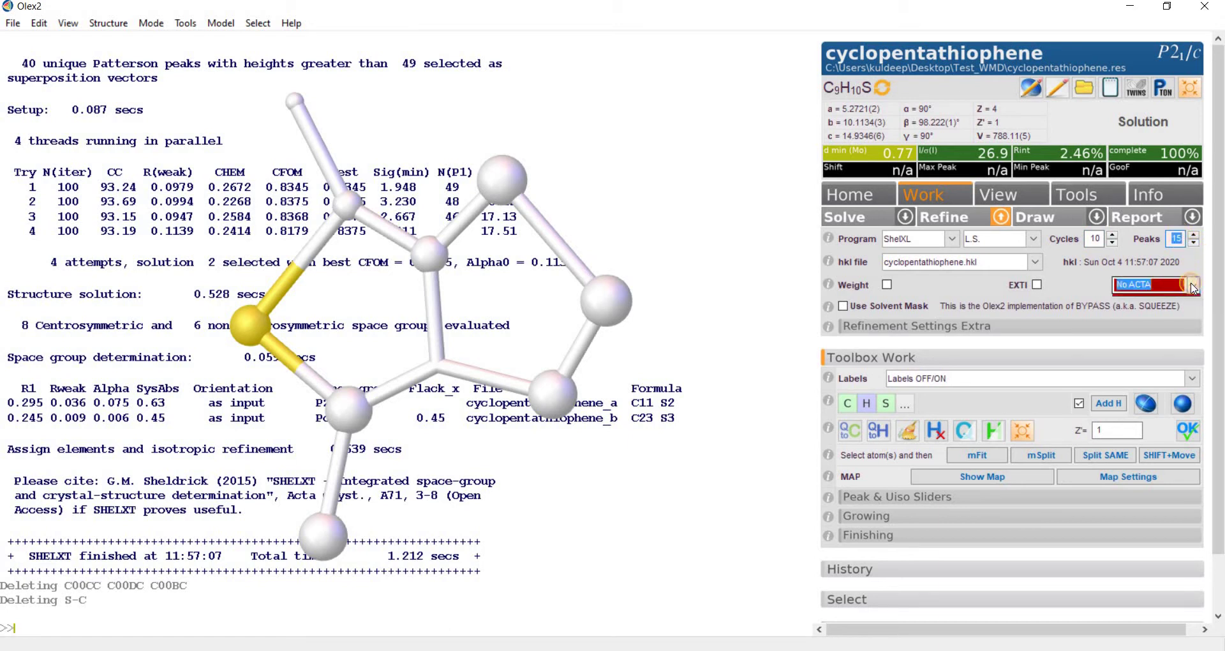
click(1142, 331)
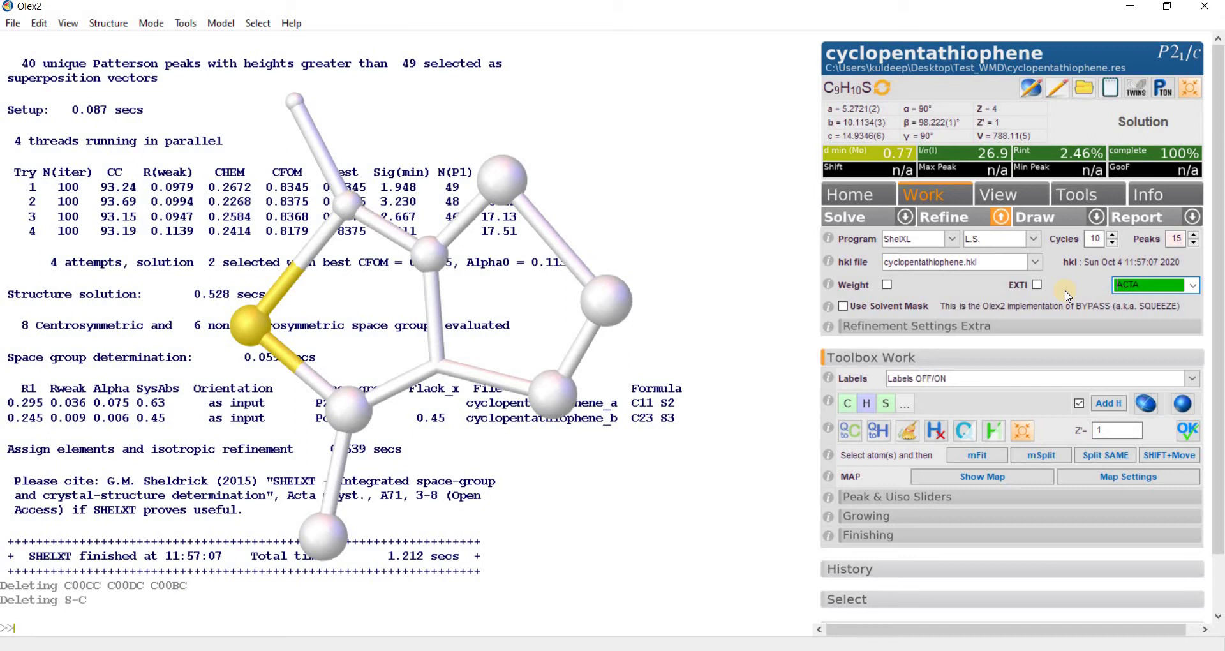
click(938, 220)
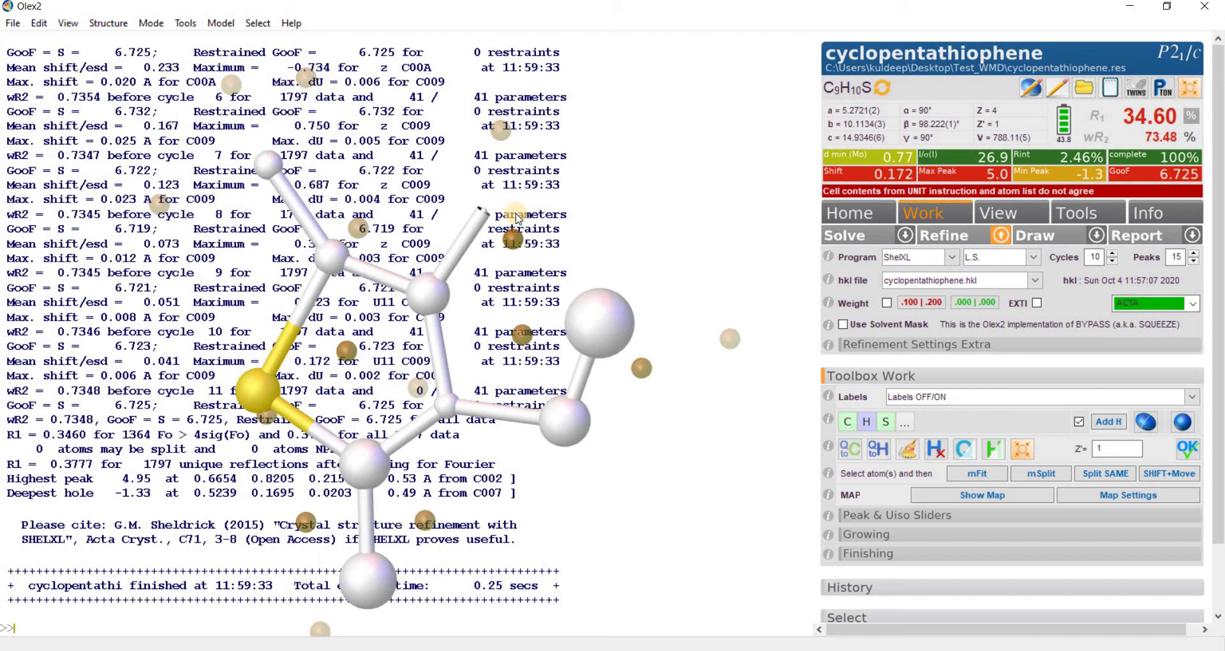
Rotate the R1 34.60% model to inspect the Q-peaks and bring up atom C002's actions.
drag(565, 218, 518, 242)
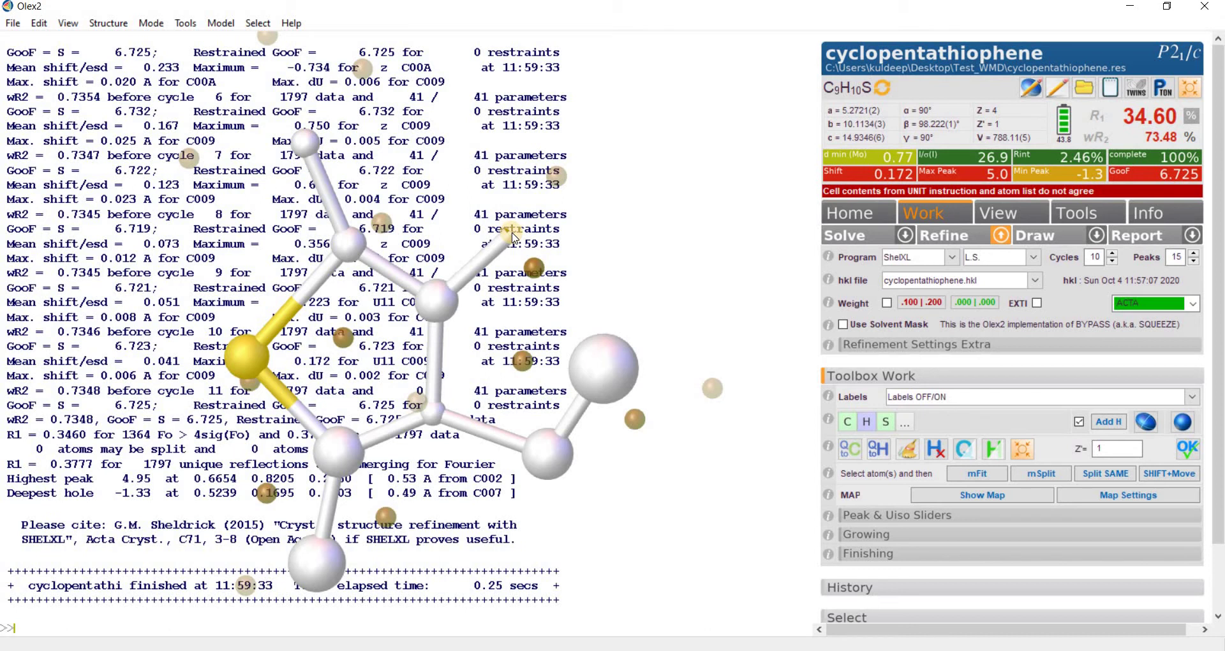
mouse_move(514, 240)
drag(597, 230, 513, 271)
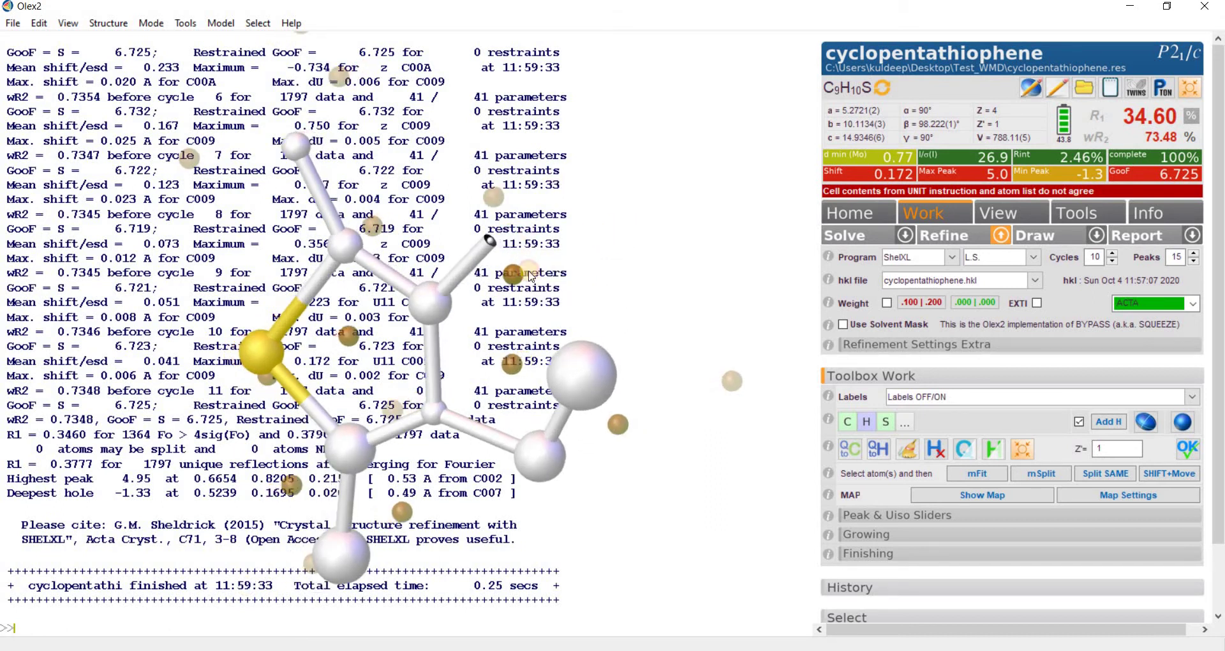
right_click(491, 242)
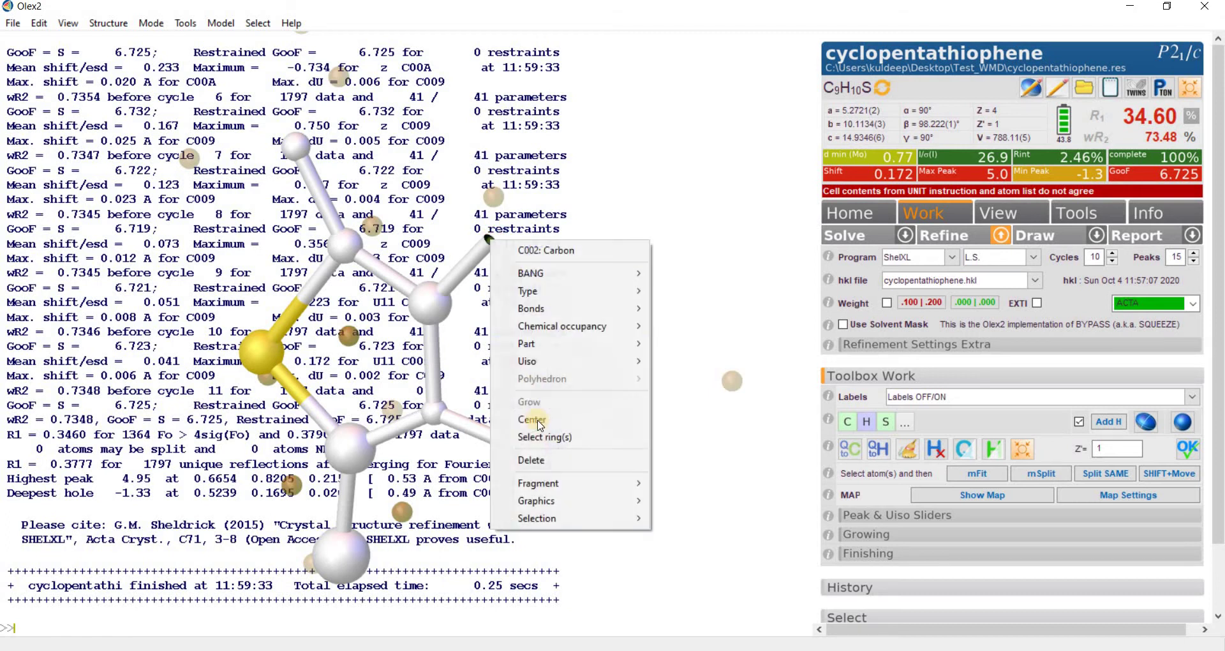
Delete C002, turn the ring-gap Q-peak into carbon, and refine to R1 35.07%.
click(539, 458)
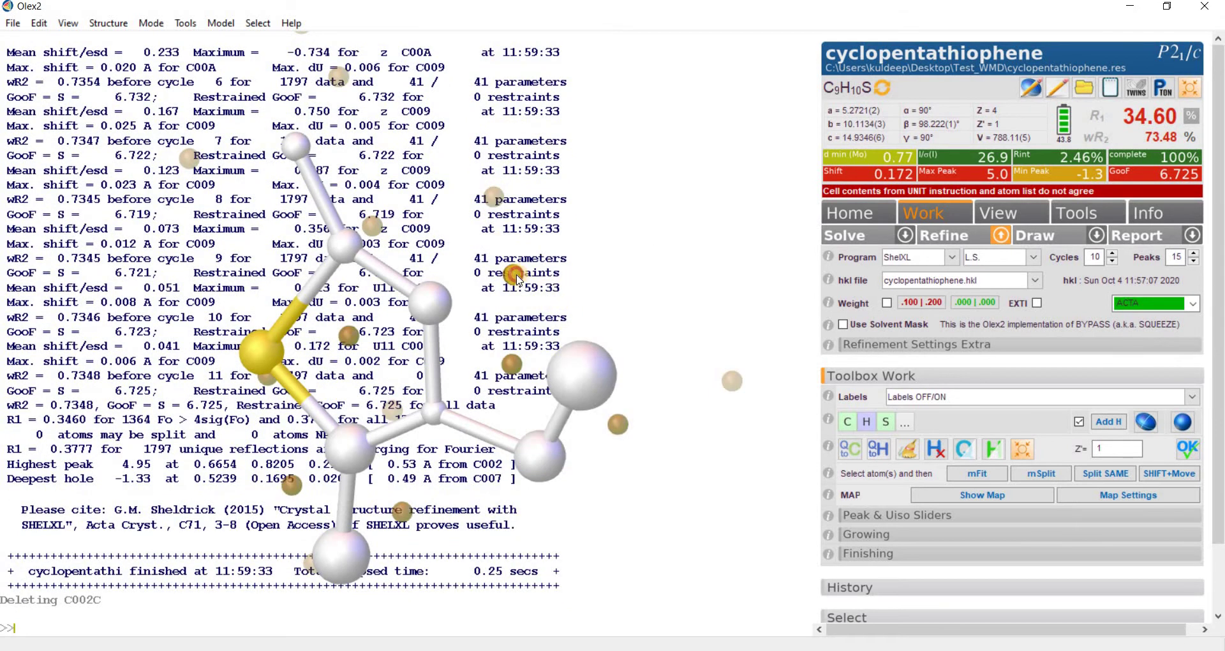
click(517, 277)
click(852, 423)
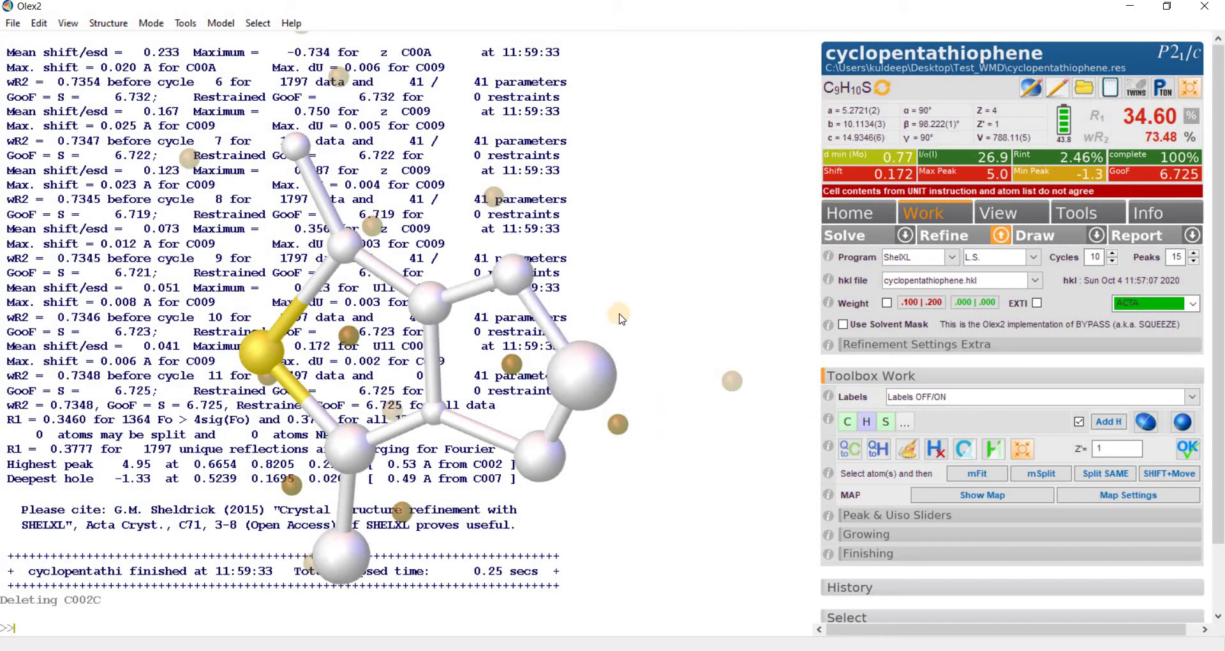
drag(660, 295, 657, 269)
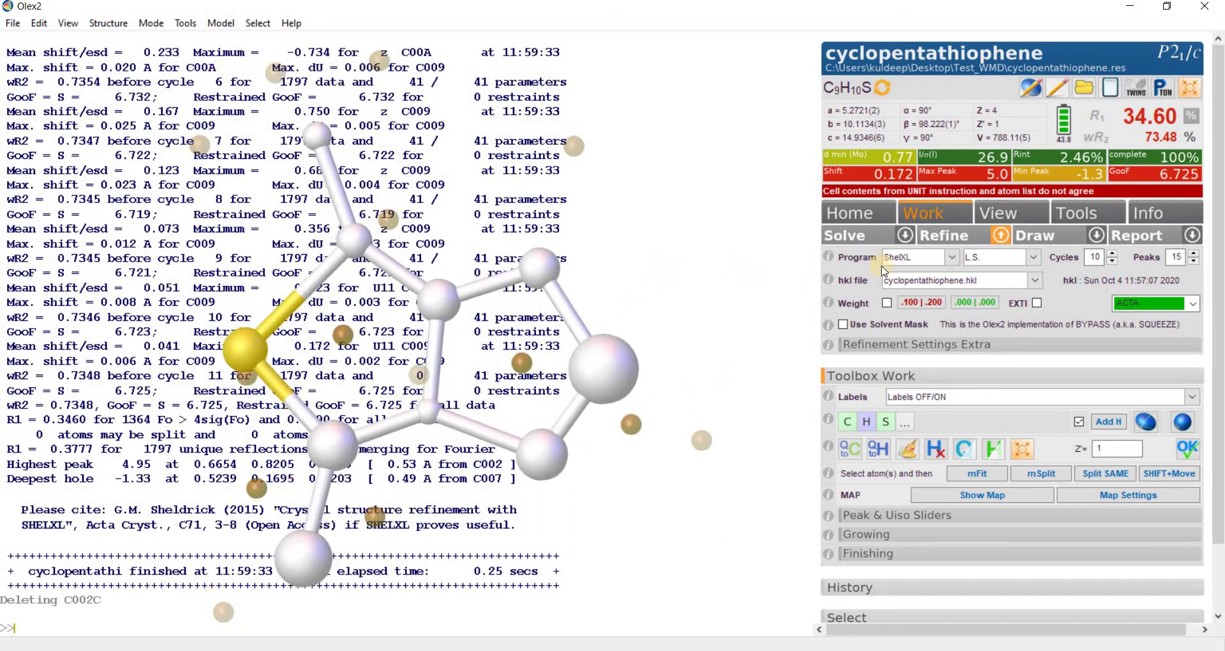
click(935, 236)
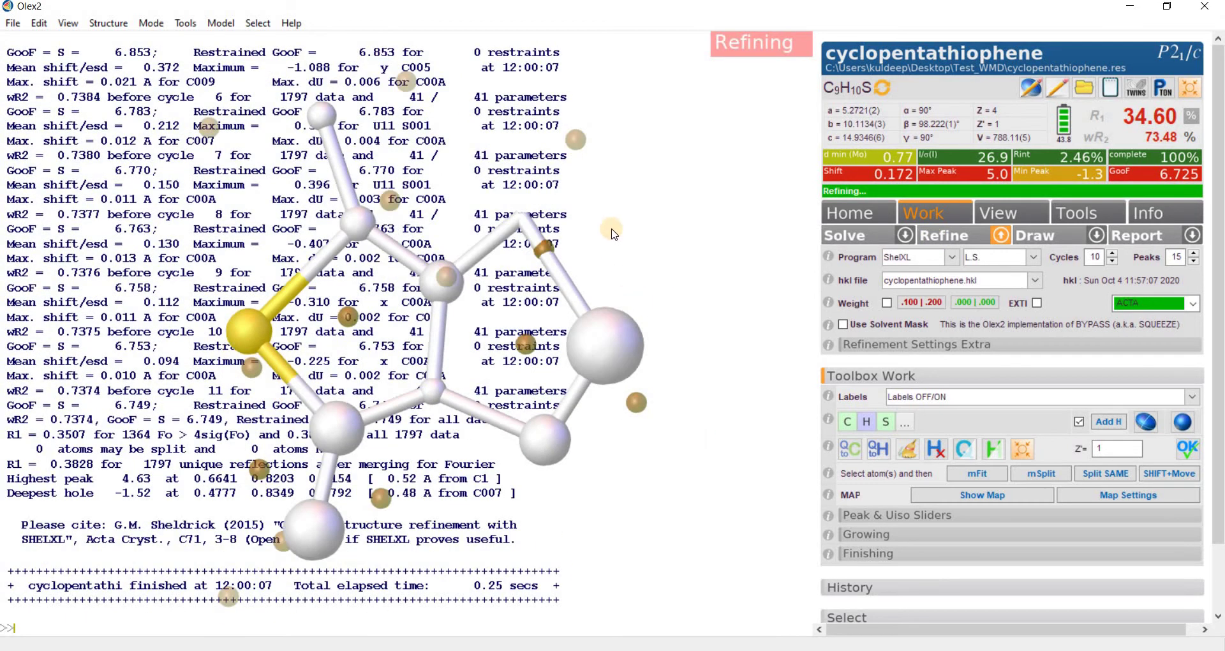
Convert the peak next to the ring into carbon, then delete that extra atom C1C.
drag(615, 267, 541, 250)
mouse_move(540, 249)
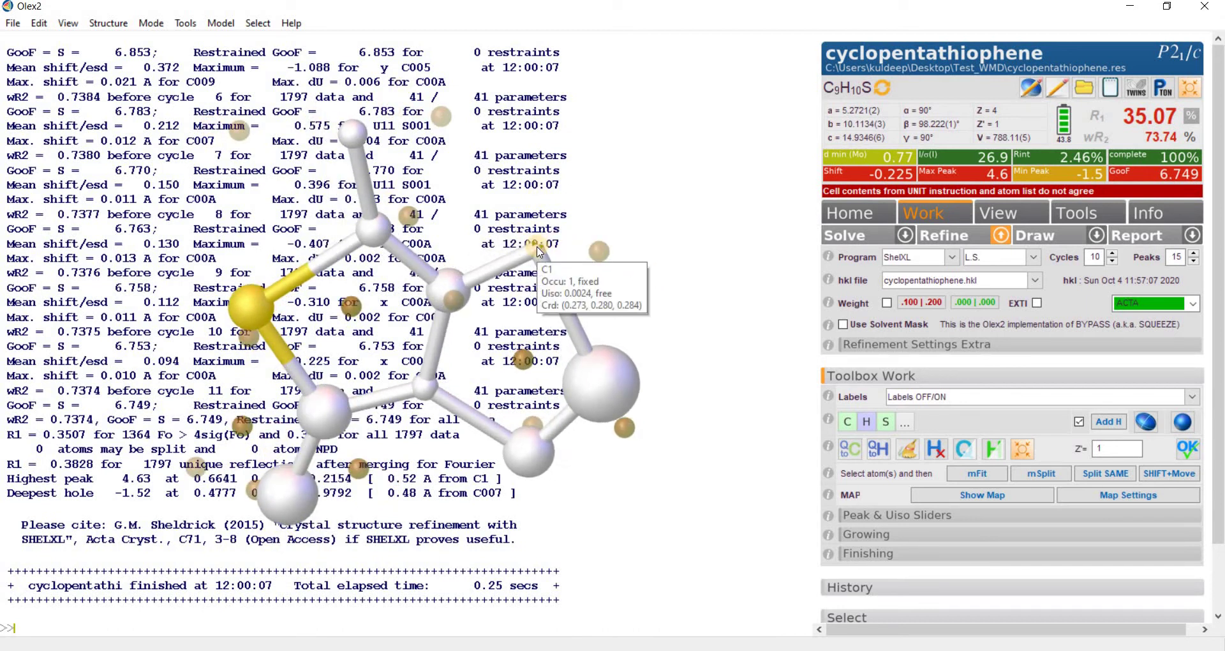
drag(651, 287, 594, 273)
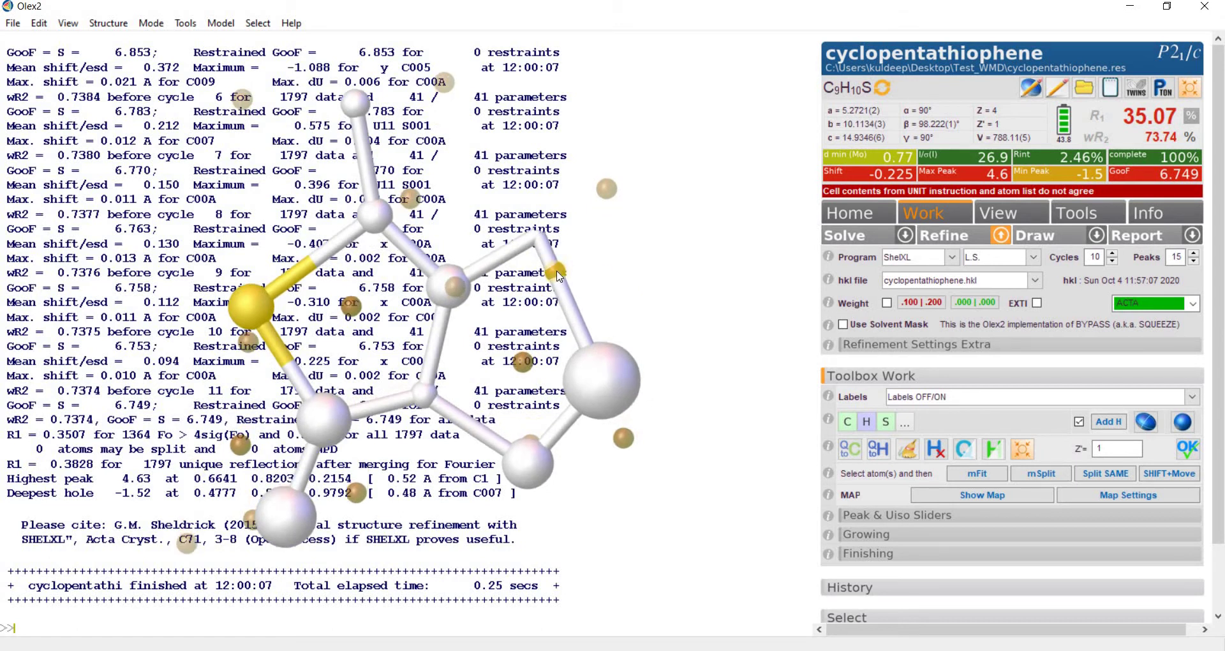
mouse_move(559, 275)
drag(590, 259, 543, 263)
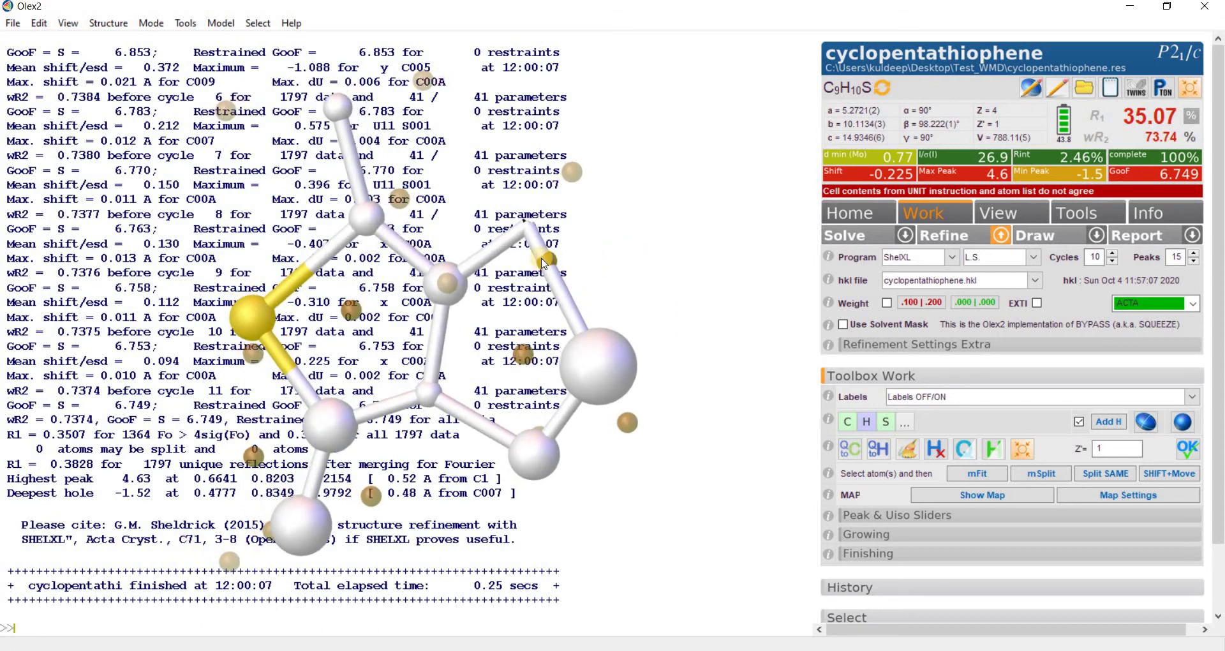
click(543, 262)
click(846, 423)
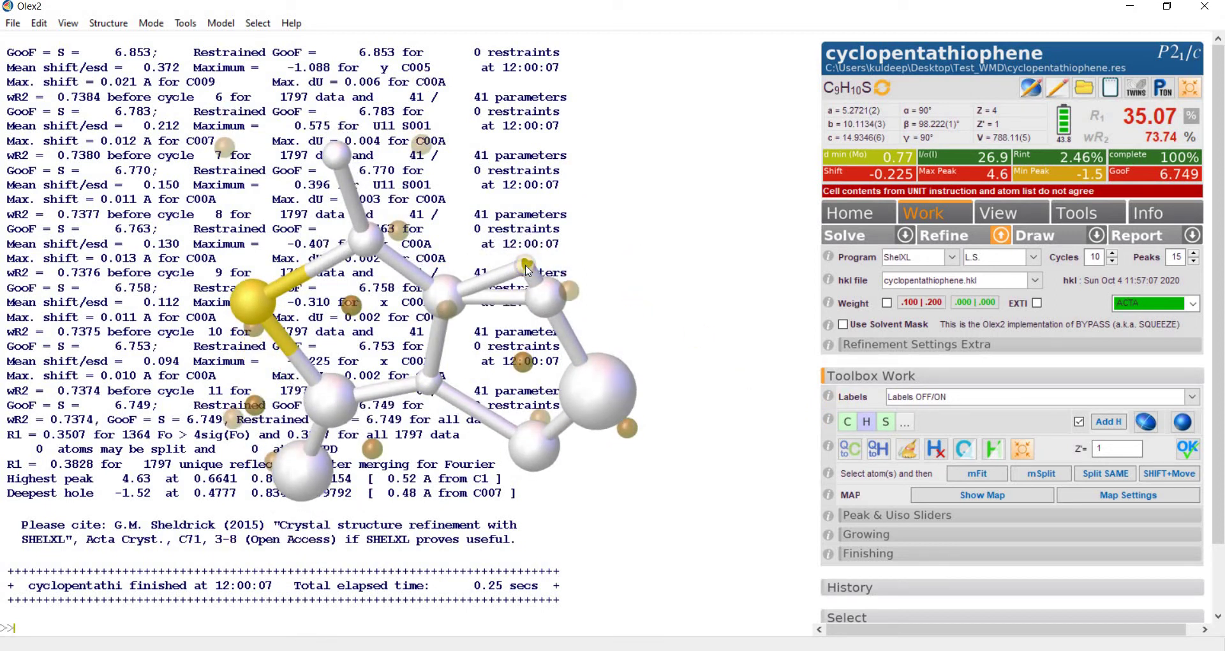
right_click(527, 271)
click(582, 483)
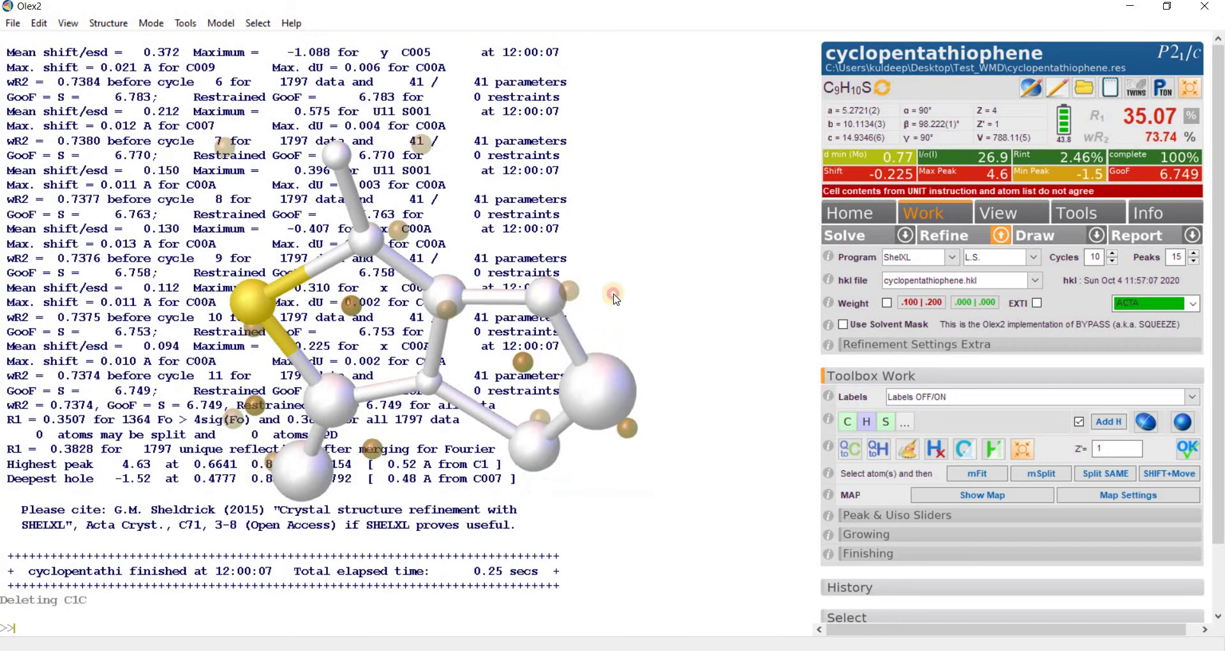
drag(614, 299, 664, 229)
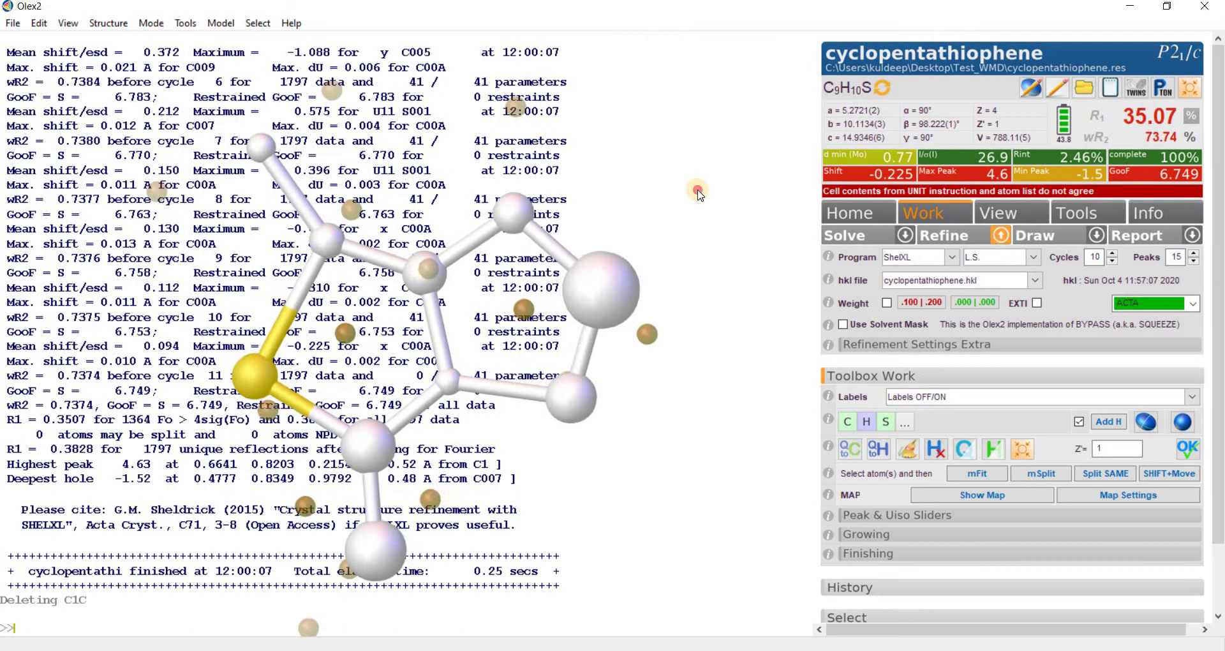
drag(699, 194, 696, 228)
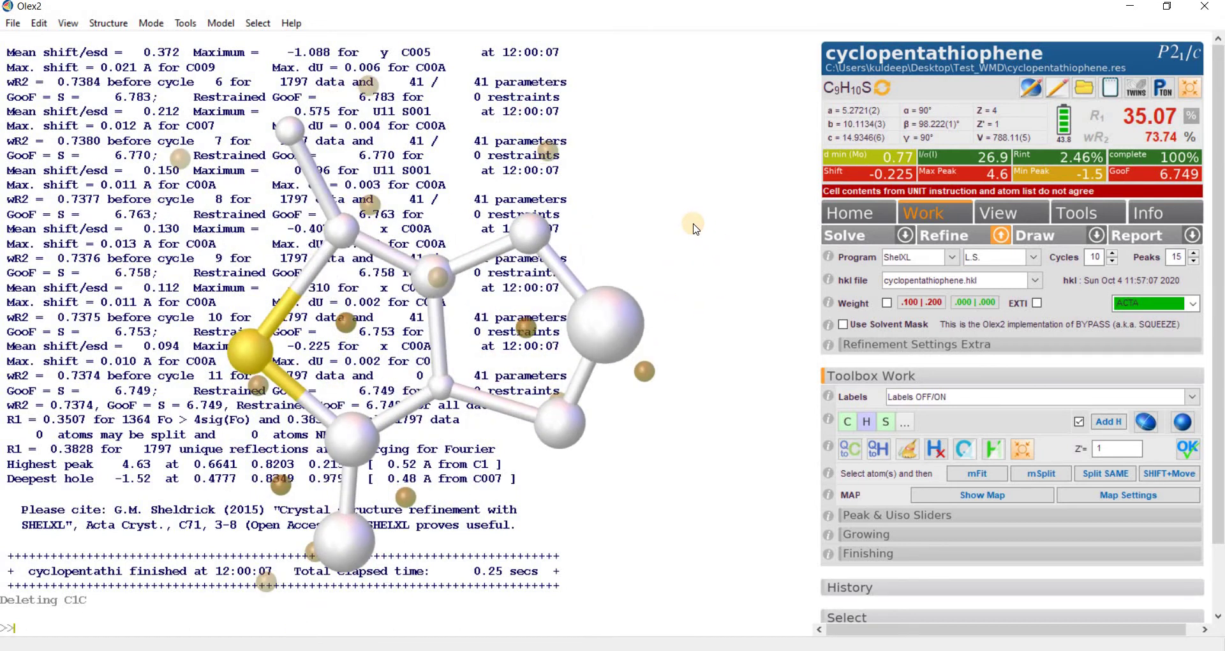
Show the electron-density map with Ctrl+M and rotate to view the green blobs around the ring.
key(ctrl+m)
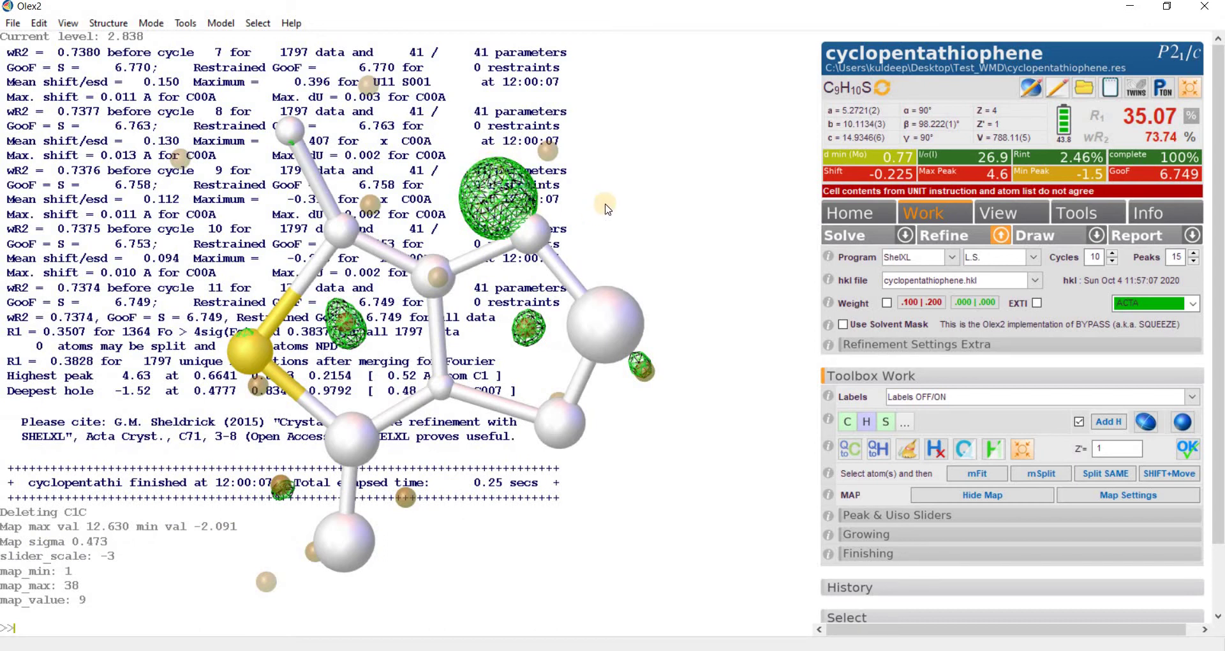
drag(607, 210, 516, 218)
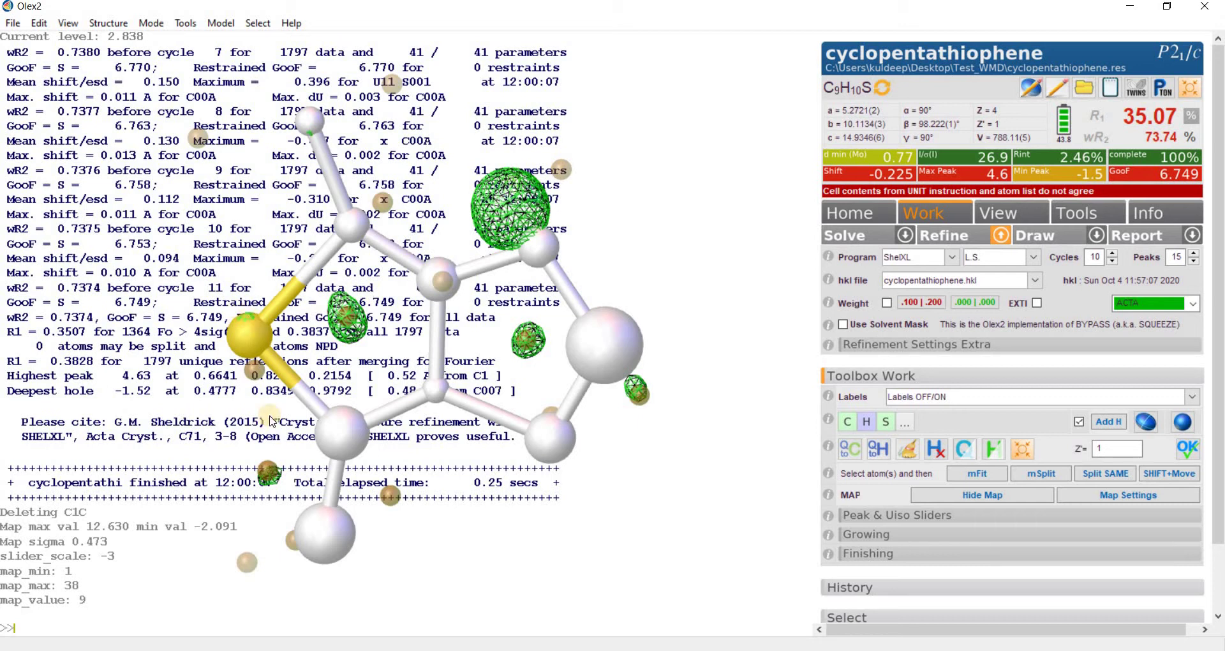
drag(275, 444, 271, 469)
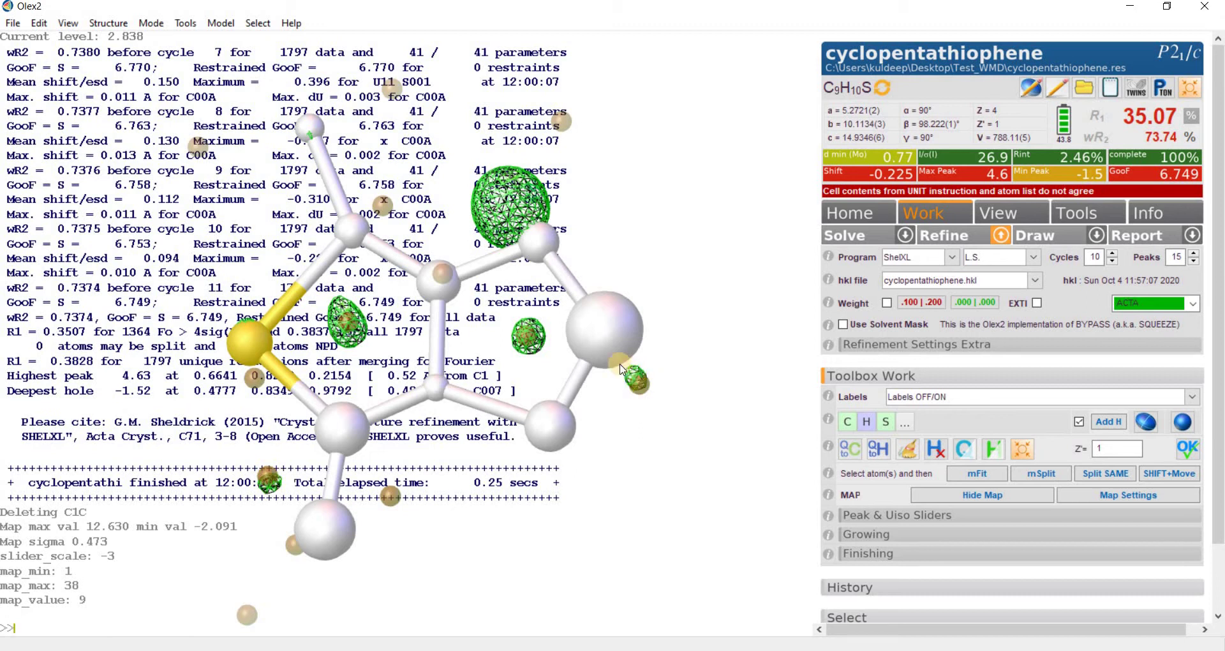
drag(691, 371, 545, 322)
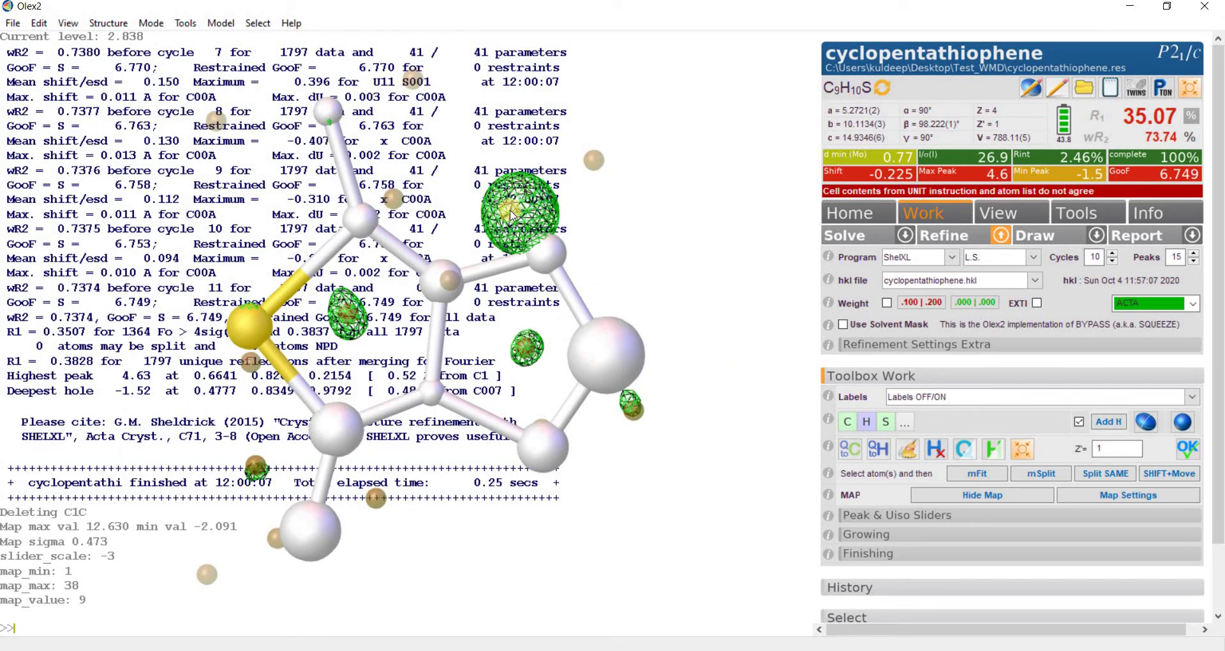
drag(625, 268, 656, 268)
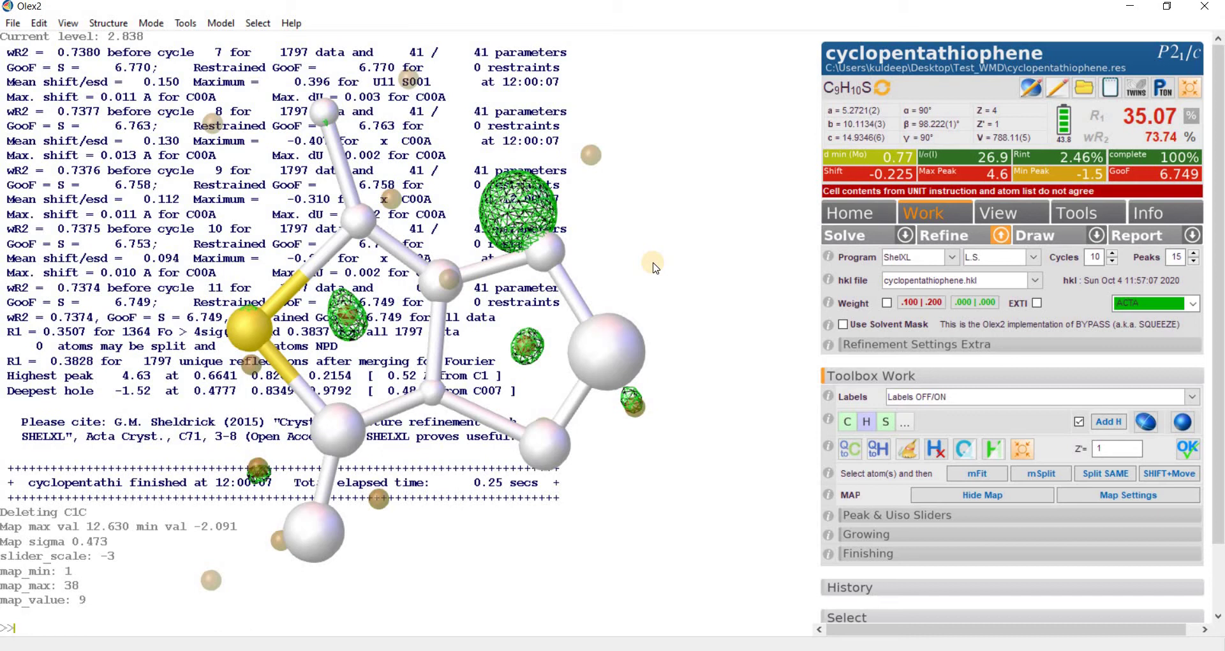
mouse_move(660, 268)
mouse_down()
mouse_move(690, 266)
mouse_move(651, 272)
mouse_up()
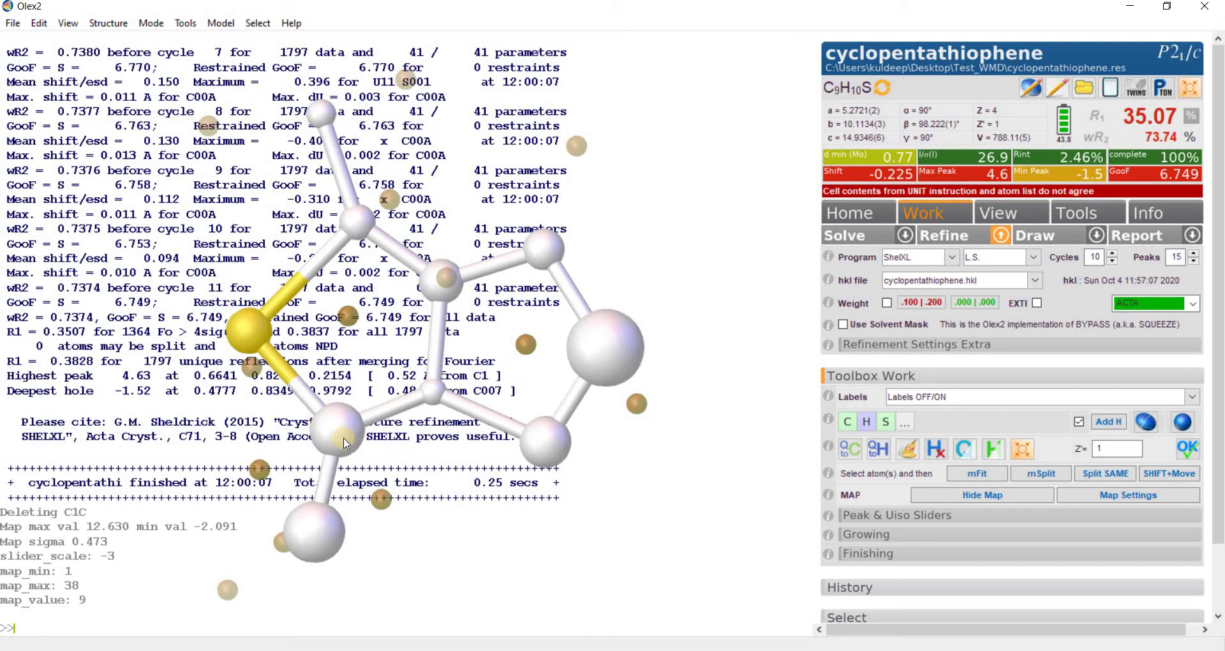
Read the info for the ring atoms and nearby Q-peaks, rotating the molecule to find disorder positions.
mouse_move(337, 427)
mouse_move(529, 347)
mouse_move(319, 540)
mouse_move(641, 409)
mouse_move(607, 348)
mouse_move(349, 322)
mouse_move(361, 229)
mouse_move(391, 205)
mouse_move(512, 305)
mouse_down()
mouse_move(524, 298)
mouse_move(504, 319)
mouse_move(513, 301)
mouse_up()
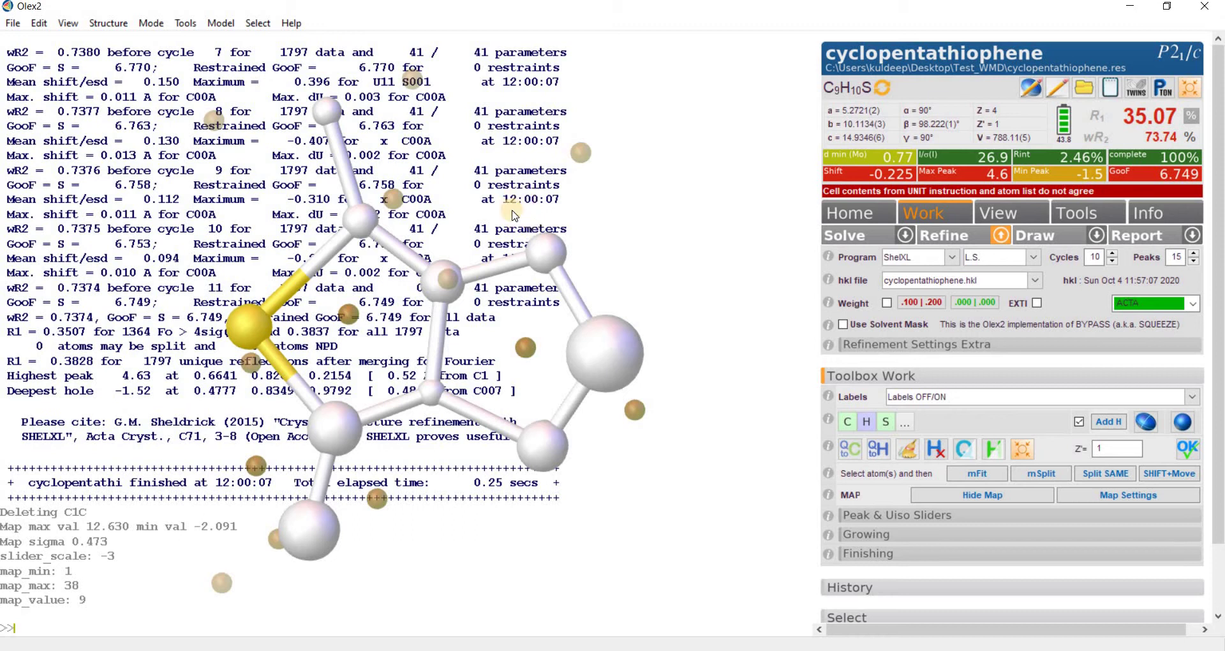
mouse_move(547, 255)
drag(531, 335, 590, 279)
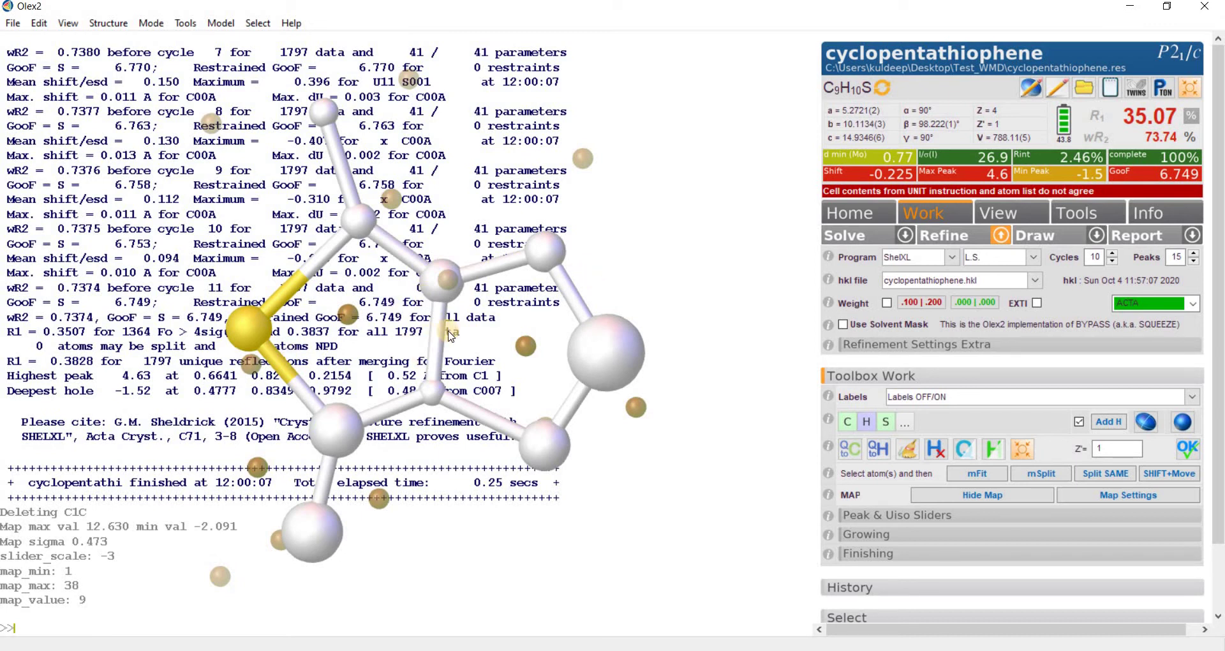
Toggle Q-peaks off with Ctrl+Q, leaving only the sulfur–carbon skeleton, and check the molecule's shape.
key(ctrl+q)
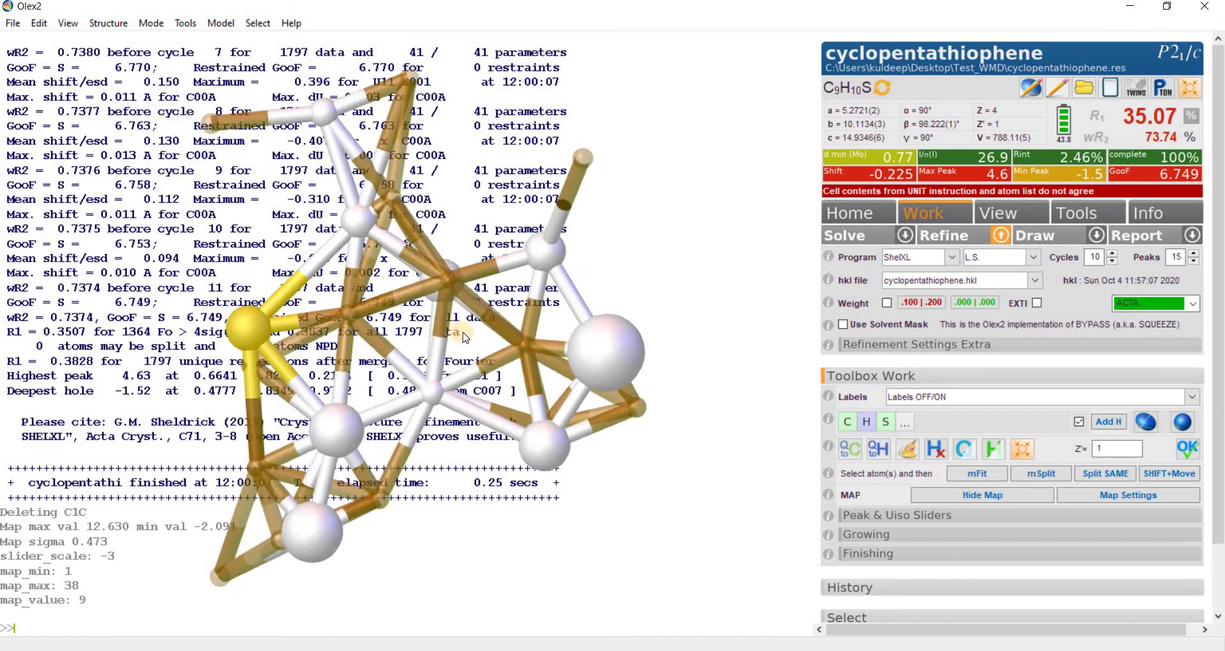
key(ctrl+q)
drag(469, 337, 515, 326)
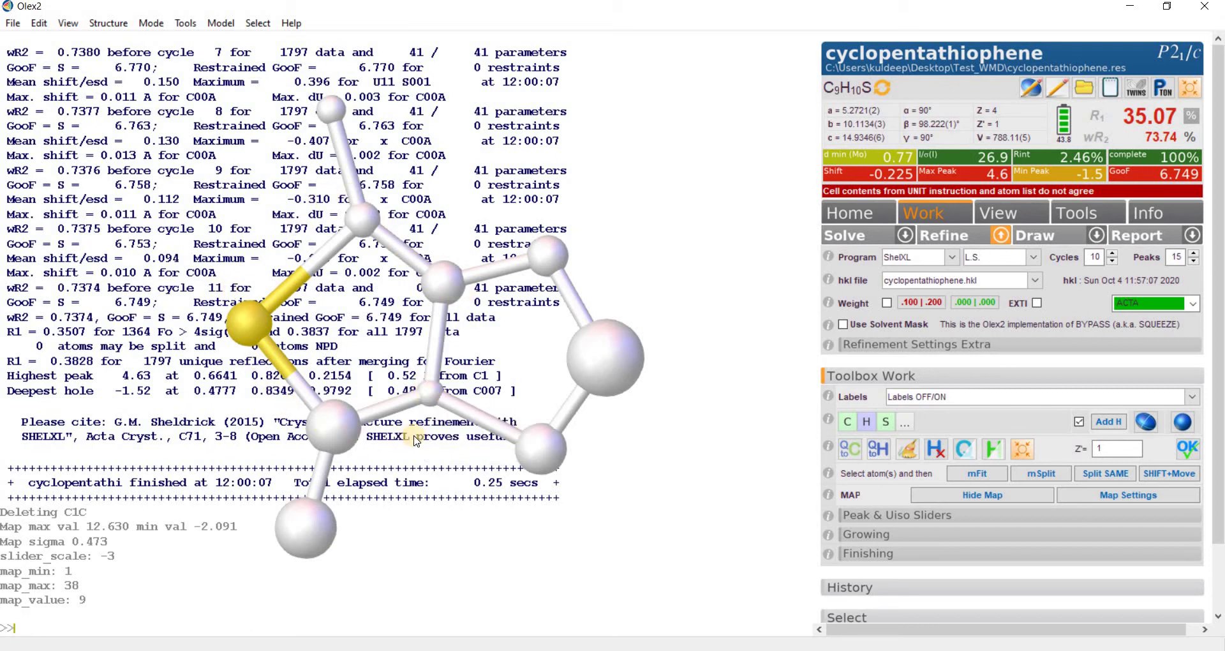
double_click(446, 286)
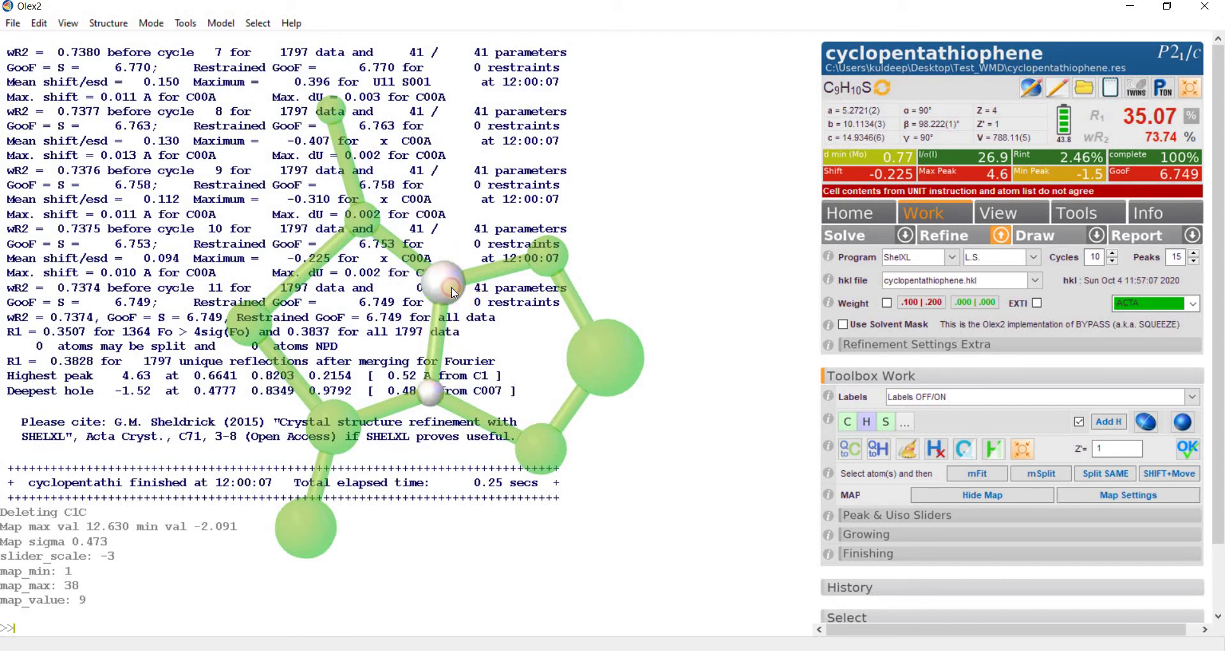
click(497, 354)
drag(496, 354, 504, 402)
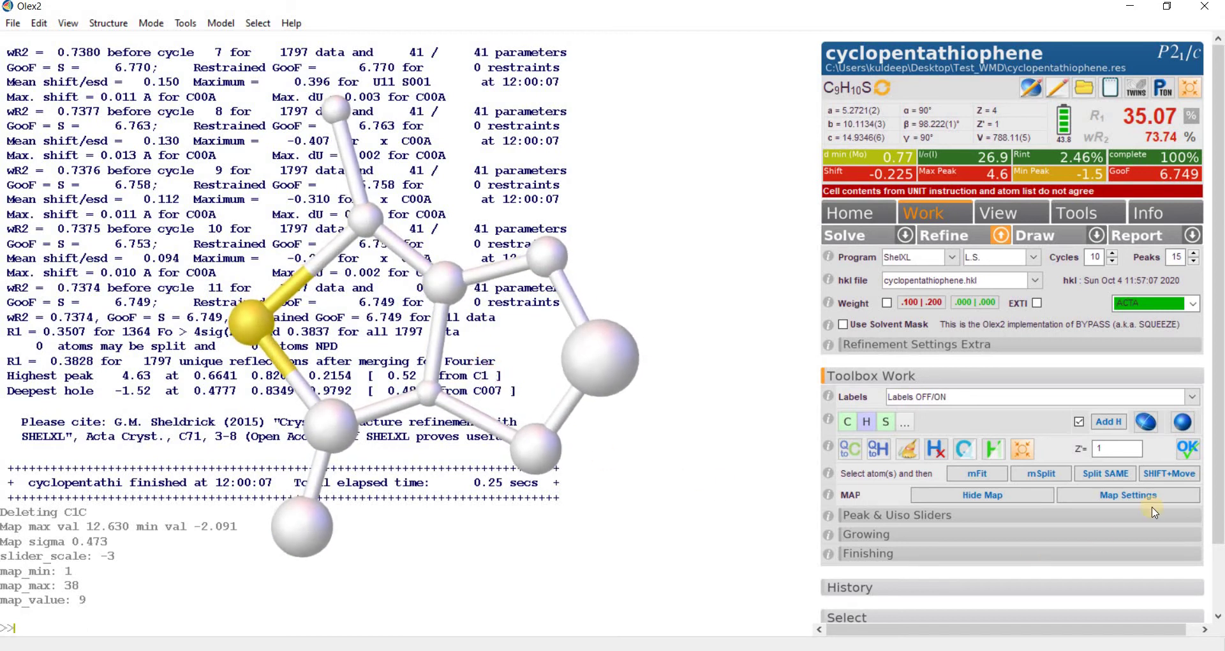
scroll(1217, 493, down, 1)
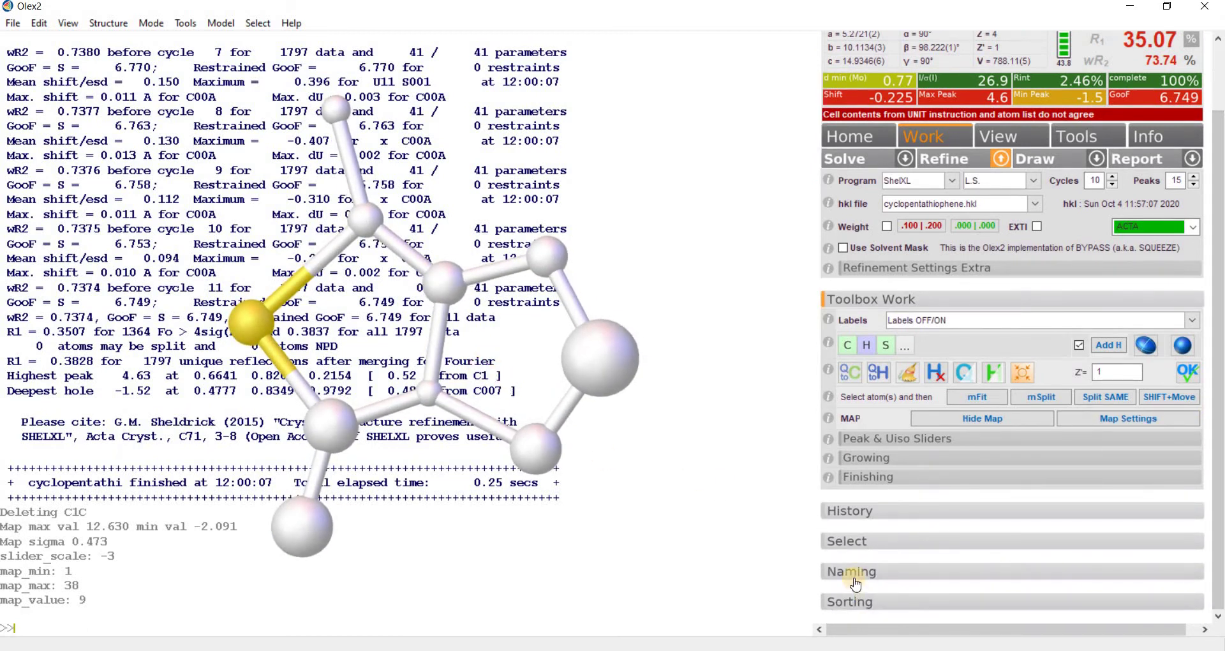
Start sequential naming and label the first ring carbons C1 through C4.
click(856, 574)
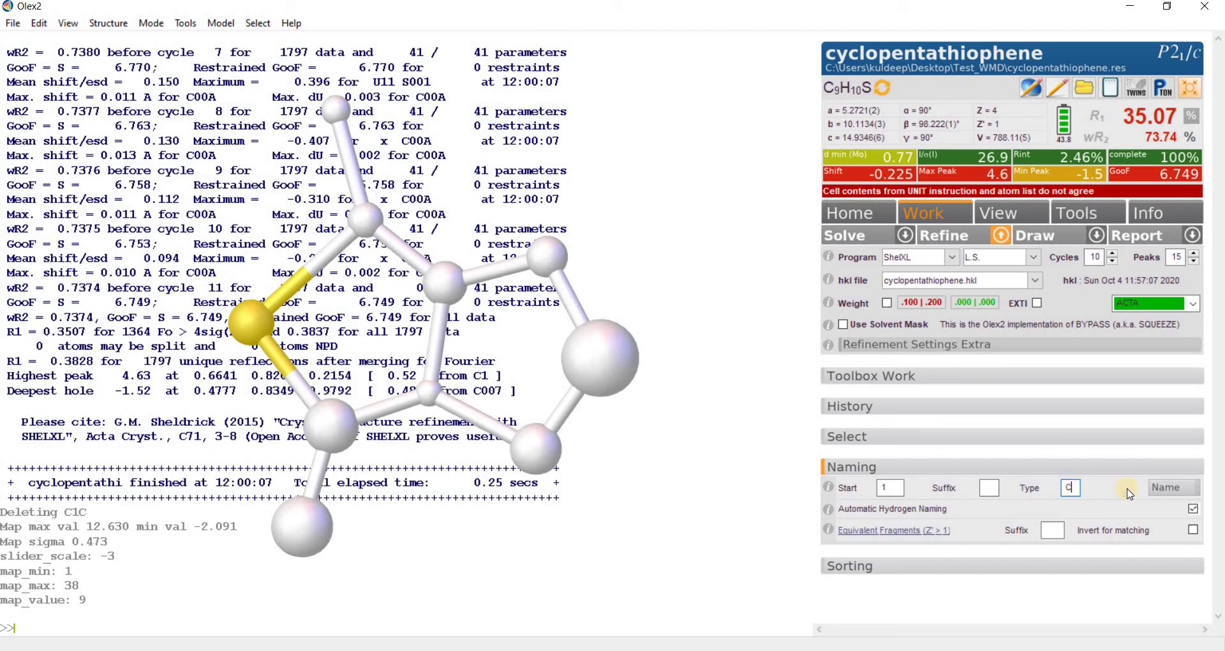
click(1162, 490)
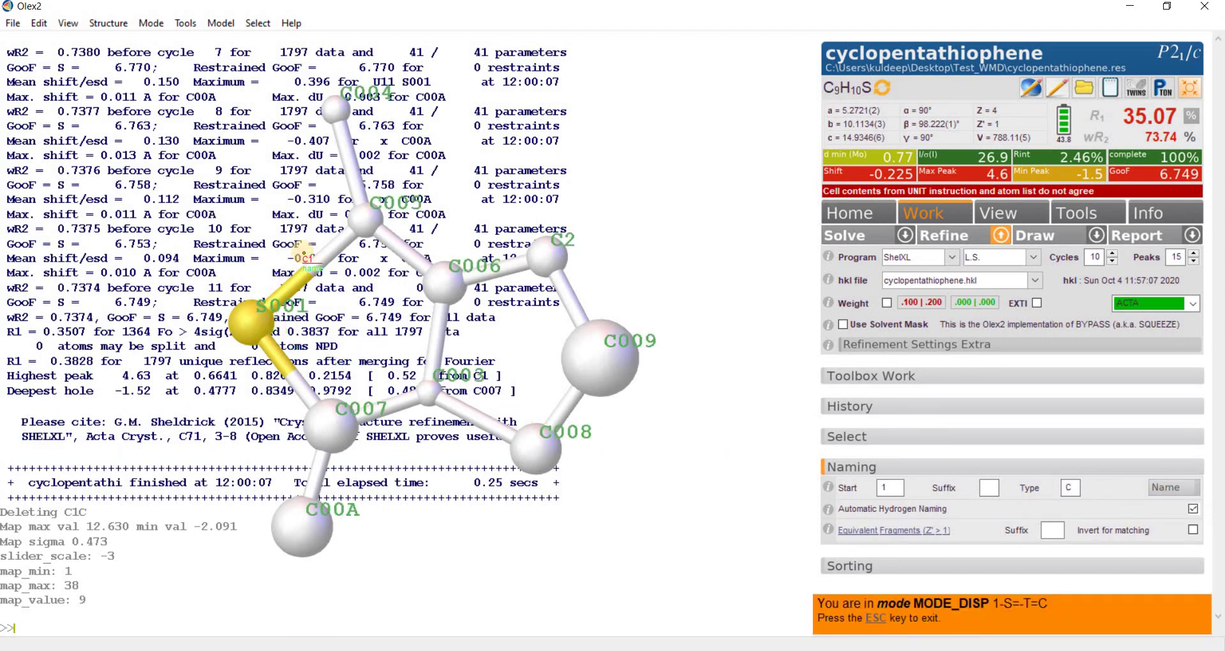
click(351, 114)
click(365, 217)
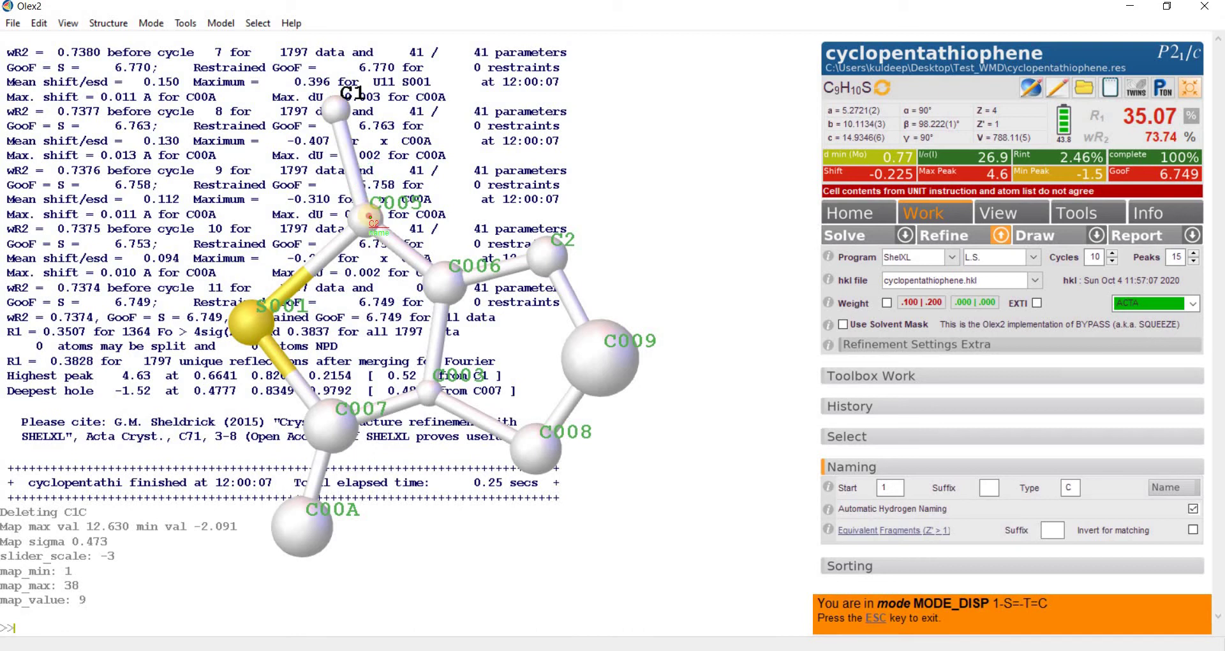
click(445, 280)
click(548, 255)
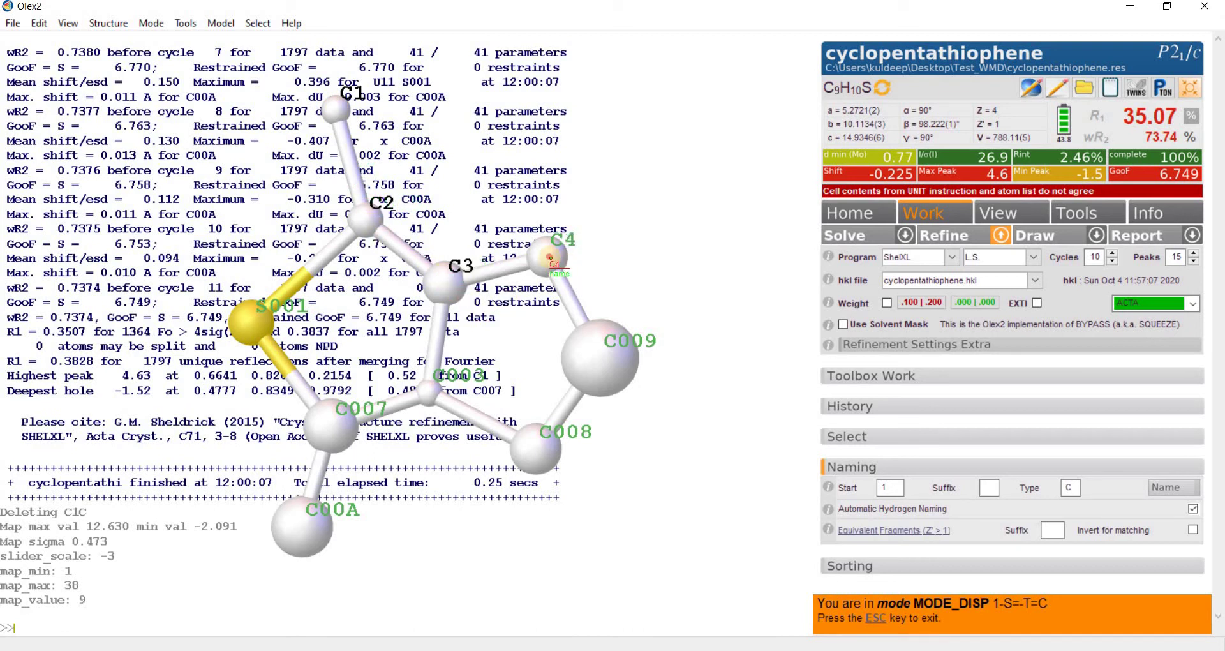
Label the remaining ring carbons from C5 onward, then relabel the sulfur atom as S1.
click(584, 346)
click(539, 453)
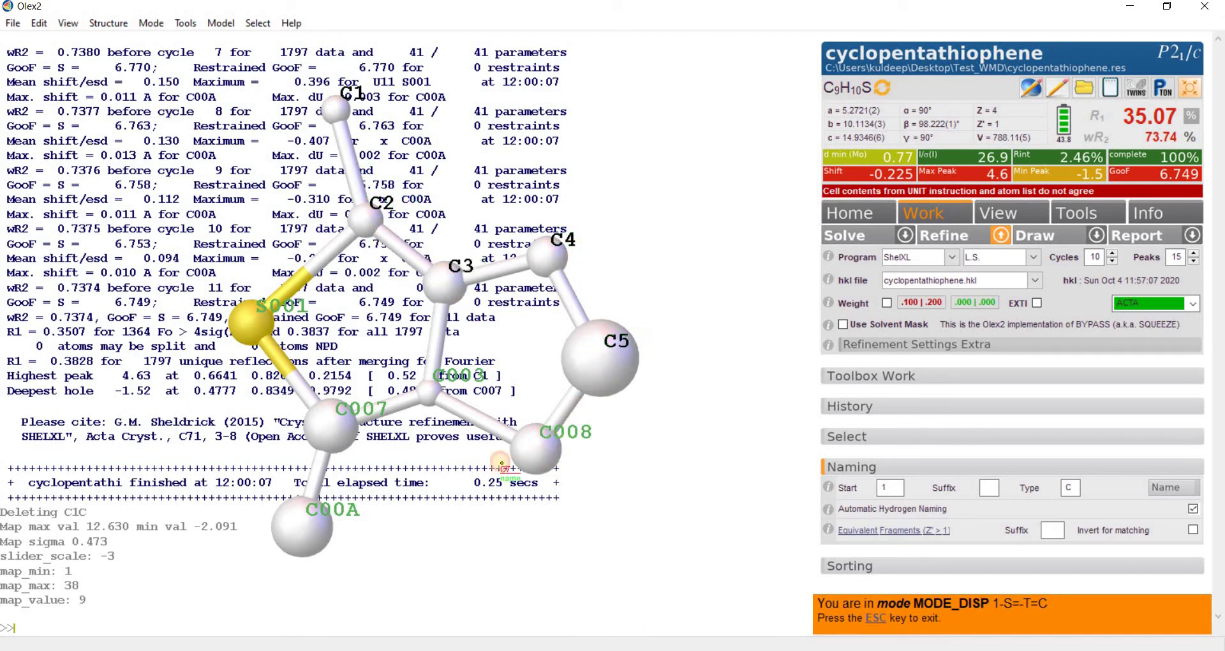
click(427, 391)
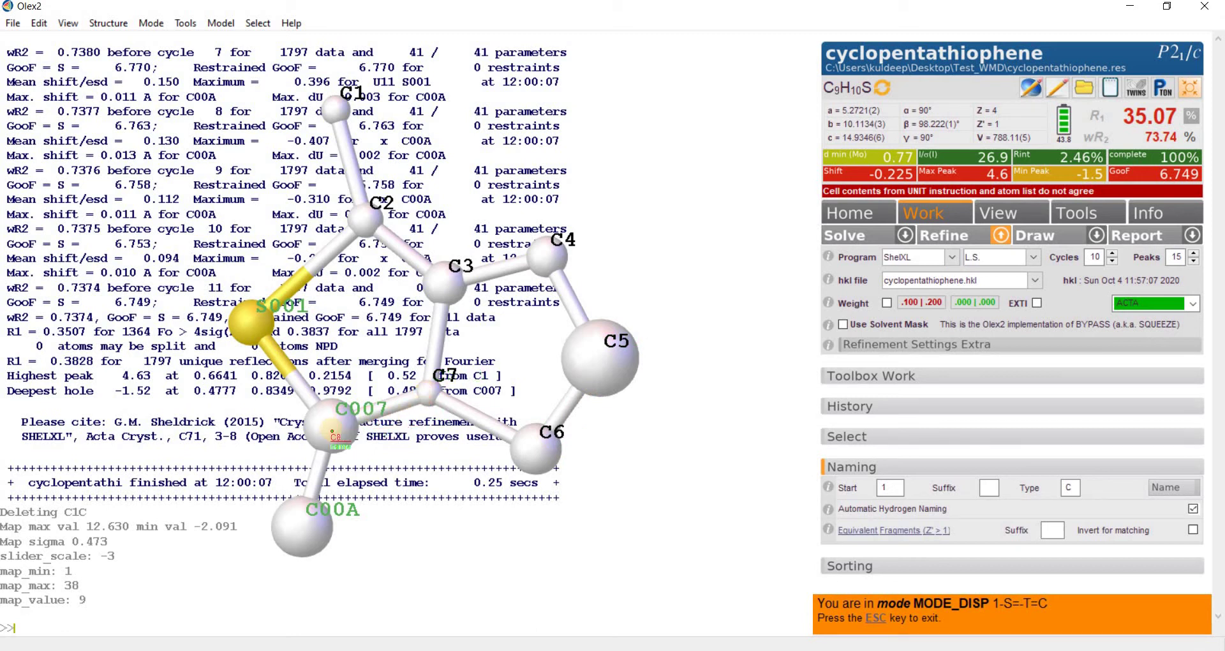
click(330, 429)
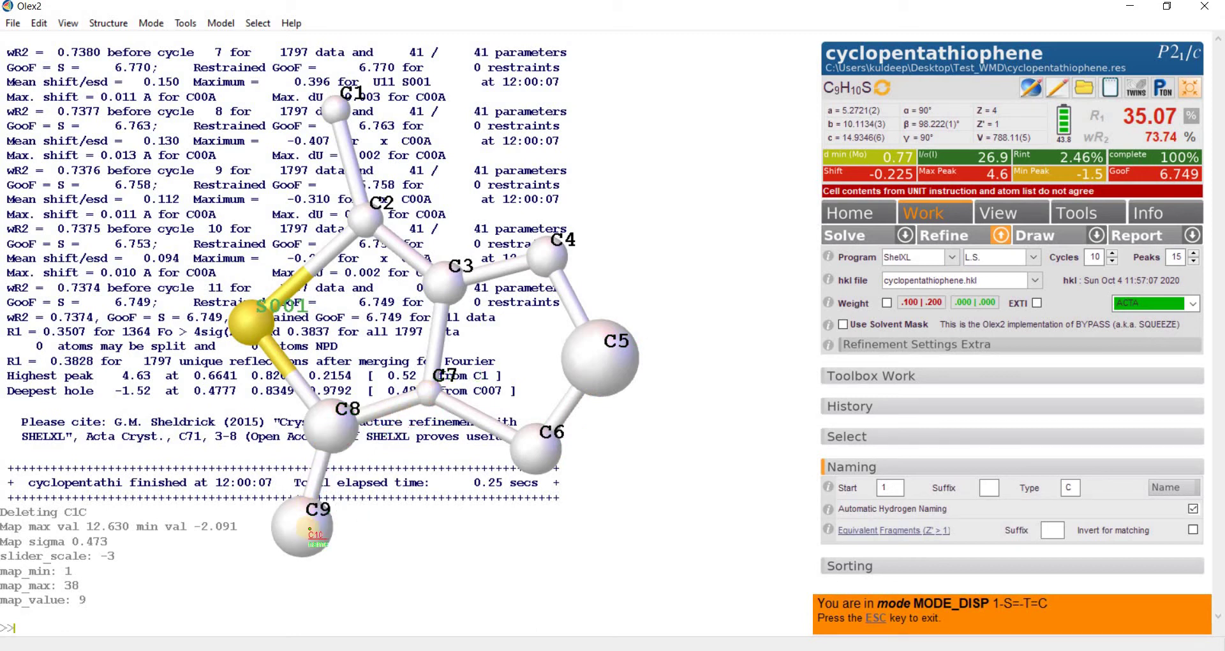
click(878, 619)
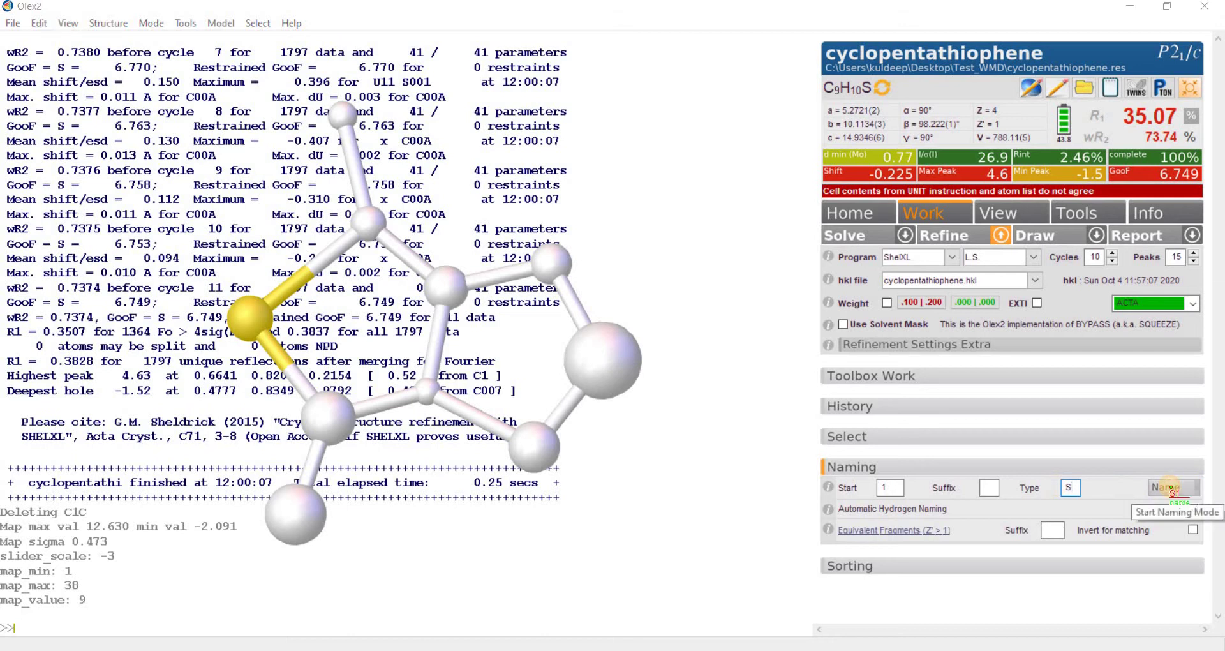
click(1172, 488)
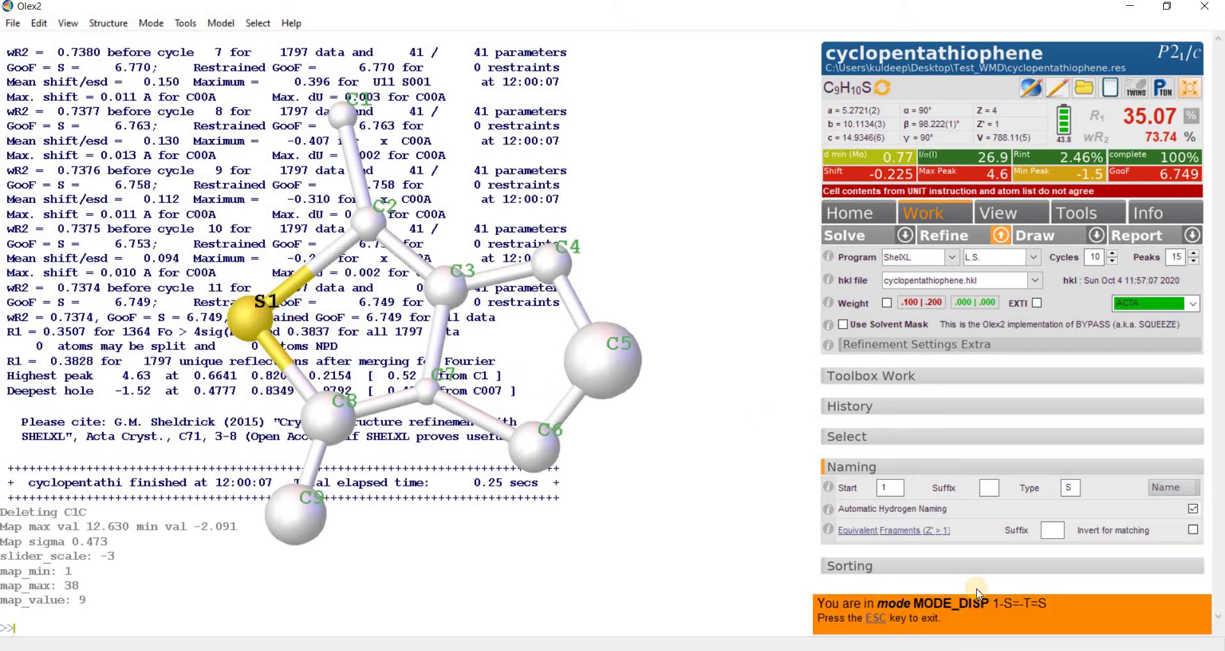
click(877, 618)
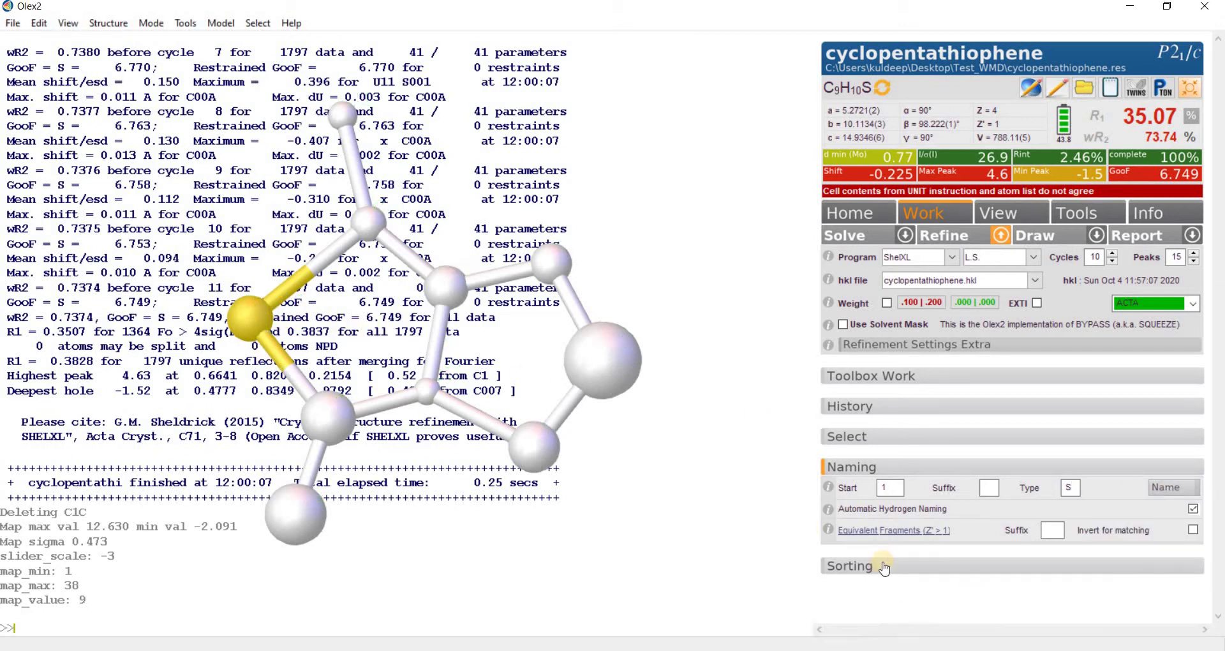
Sort atoms by Label/Z/Label, giving C1–C9, then Q2–Q15, then S1.
click(861, 567)
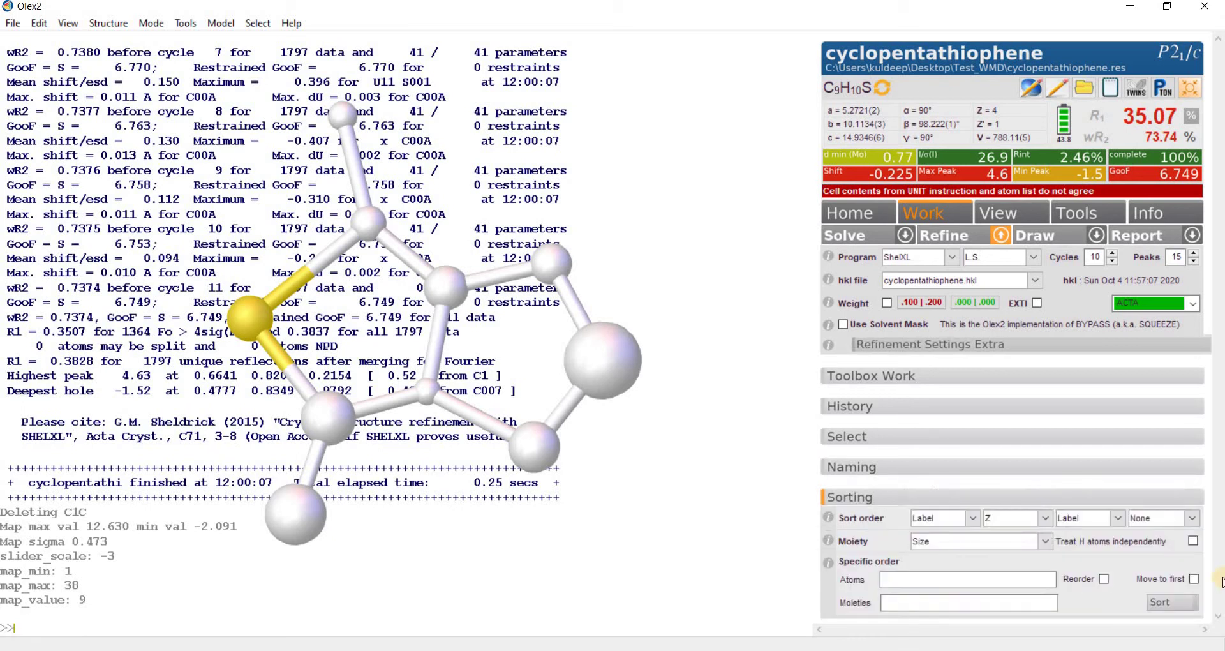
click(1162, 604)
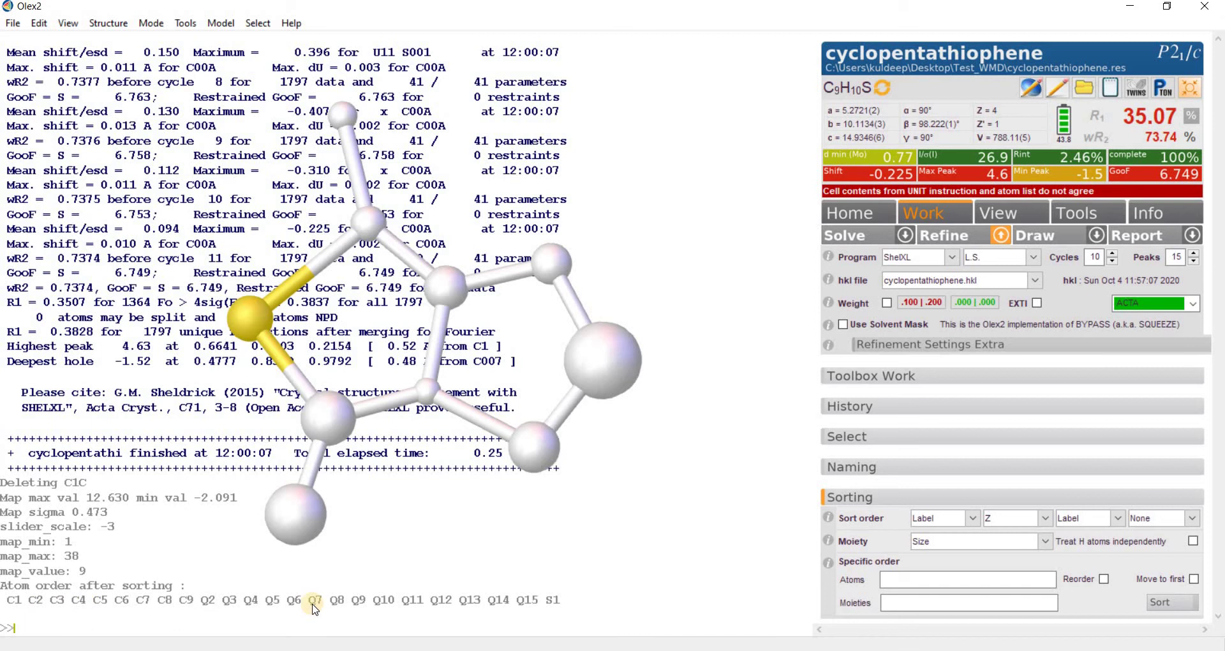
click(555, 522)
drag(555, 525, 581, 522)
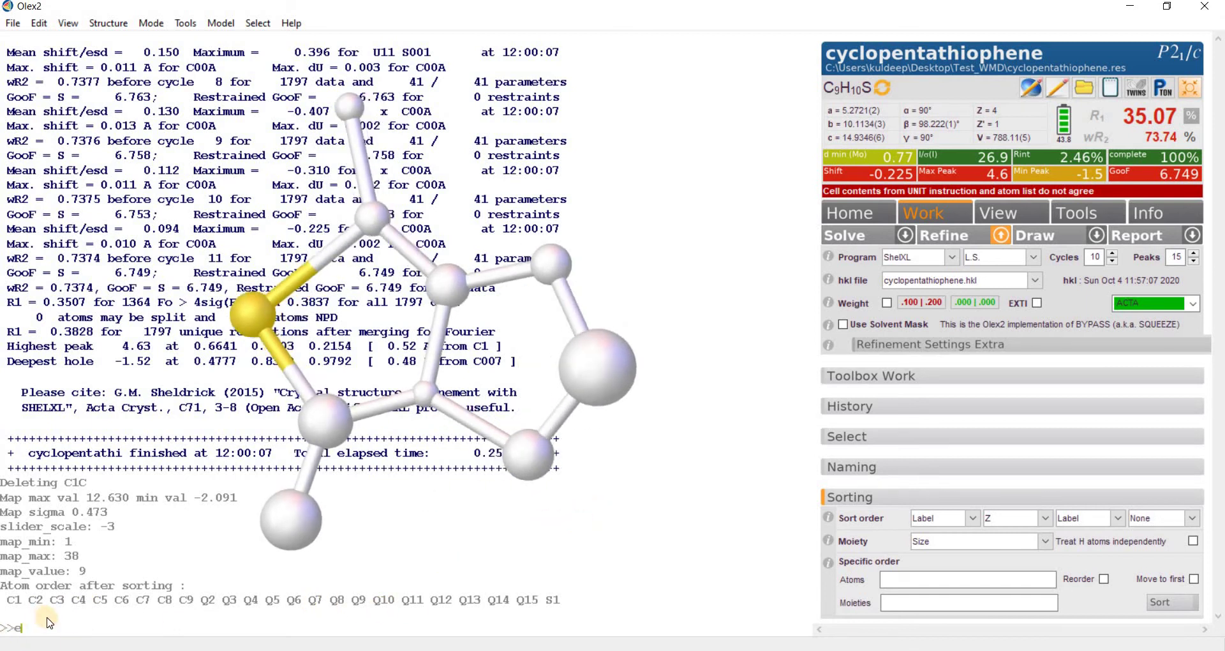
key(Return)
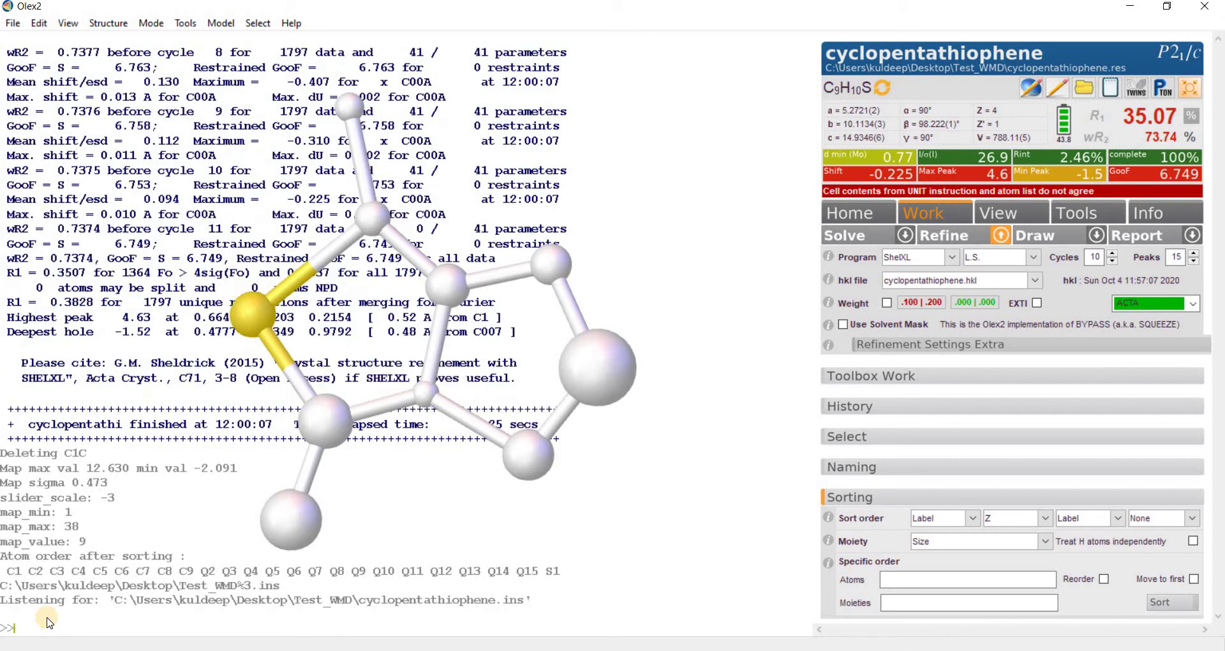
scroll(634, 440, down, 1)
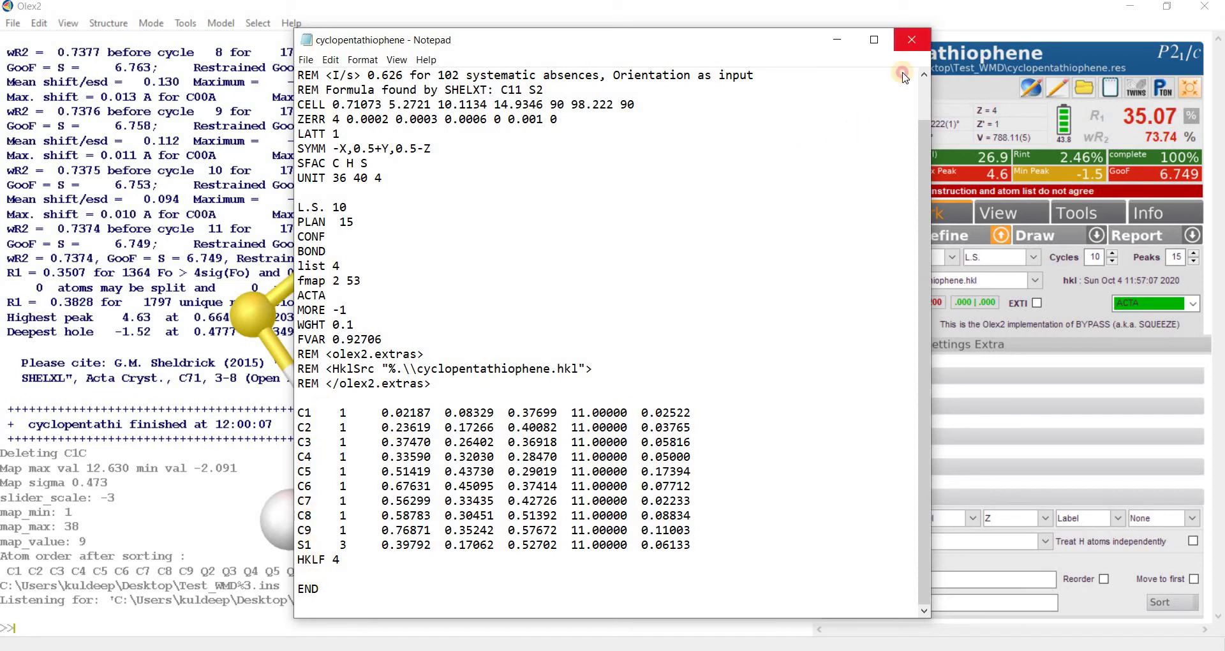
click(910, 40)
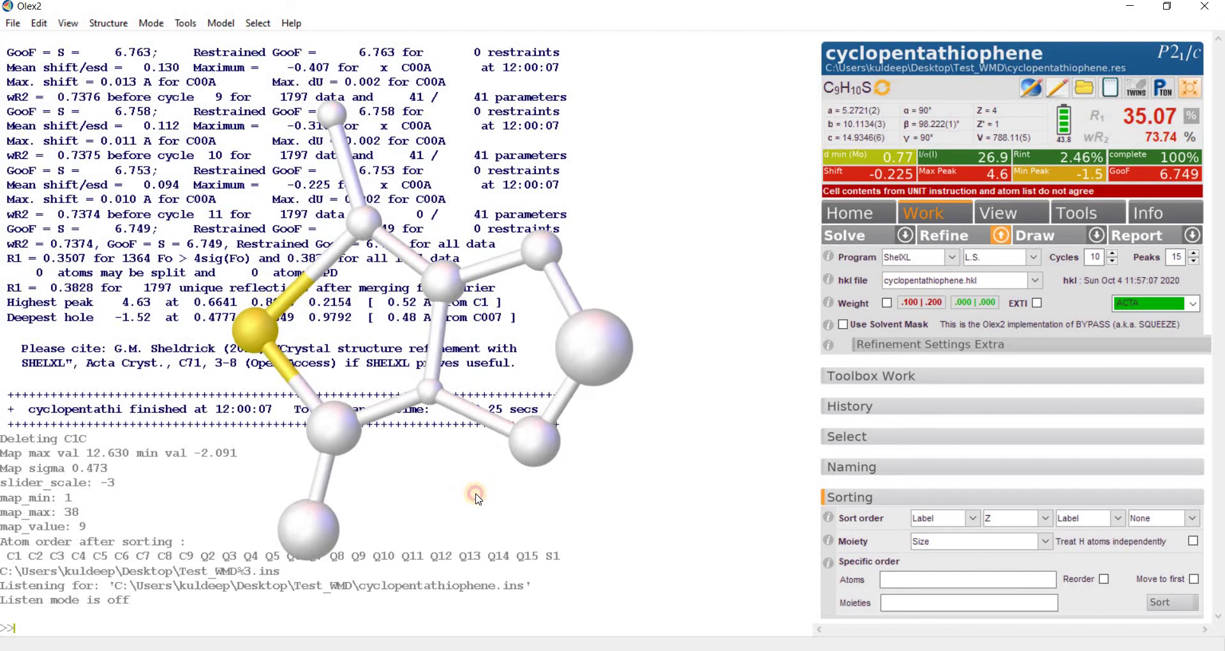
Select the whole C1–C9/S1 molecule and view the residual Q-peaks around it.
mouse_move(478, 499)
mouse_down()
mouse_move(504, 520)
mouse_move(507, 500)
mouse_move(478, 518)
mouse_move(493, 505)
mouse_up()
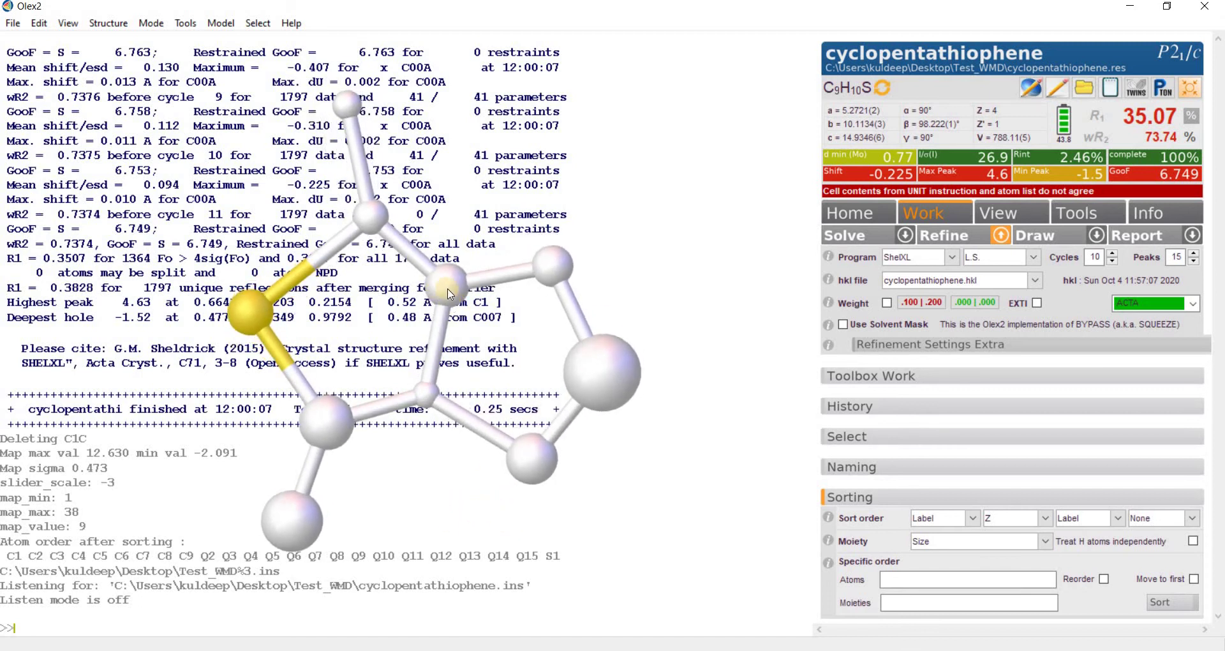
double_click(449, 292)
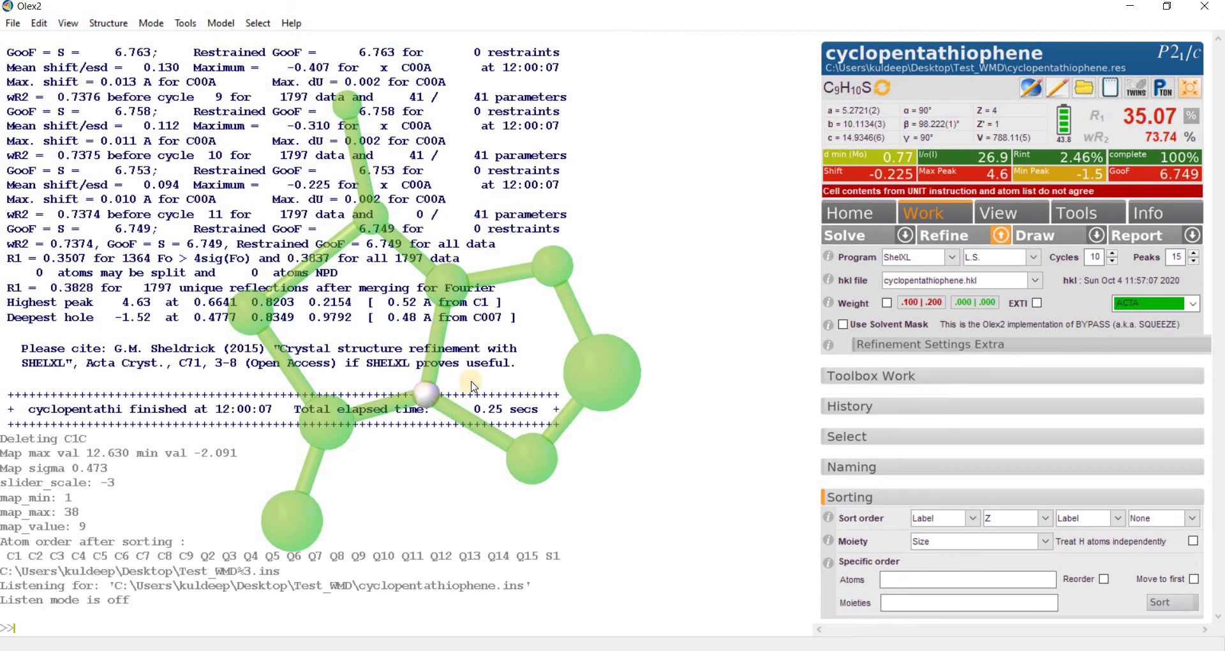
drag(482, 375, 398, 404)
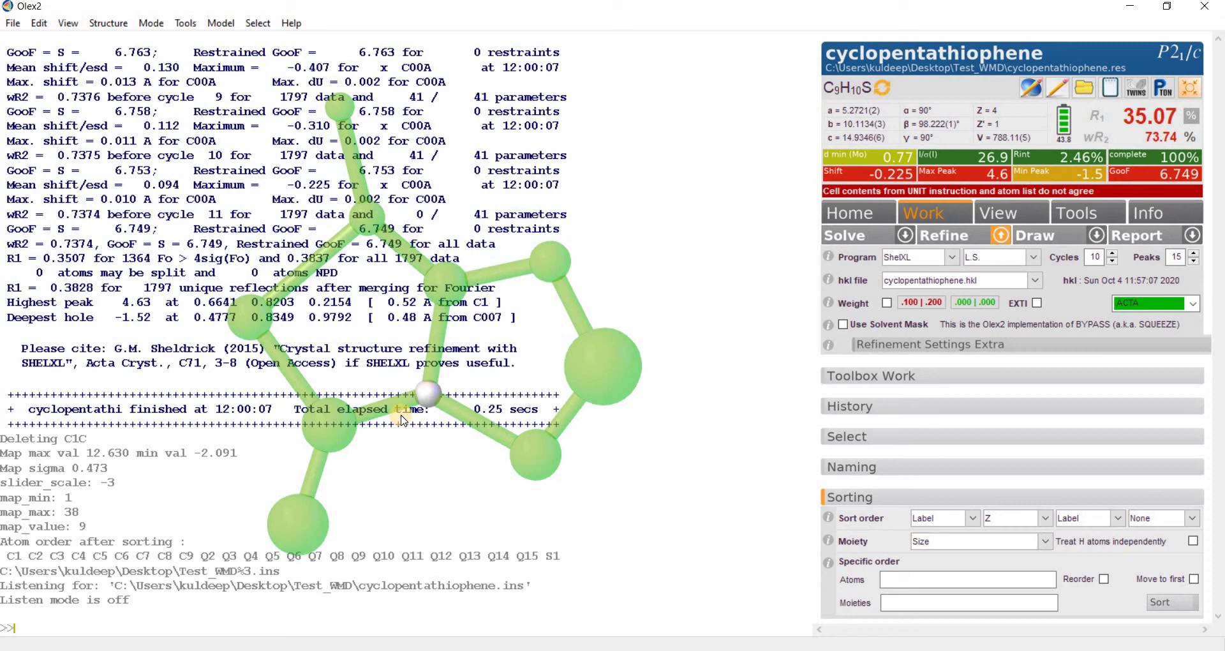
drag(522, 307, 502, 331)
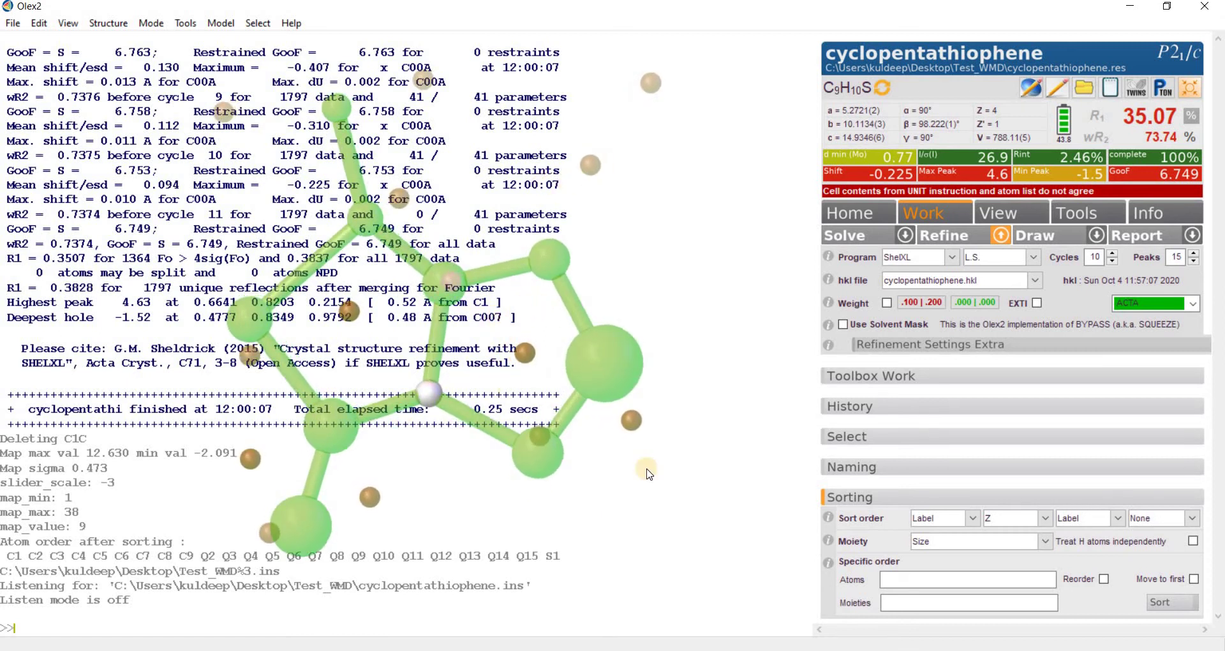
click(849, 496)
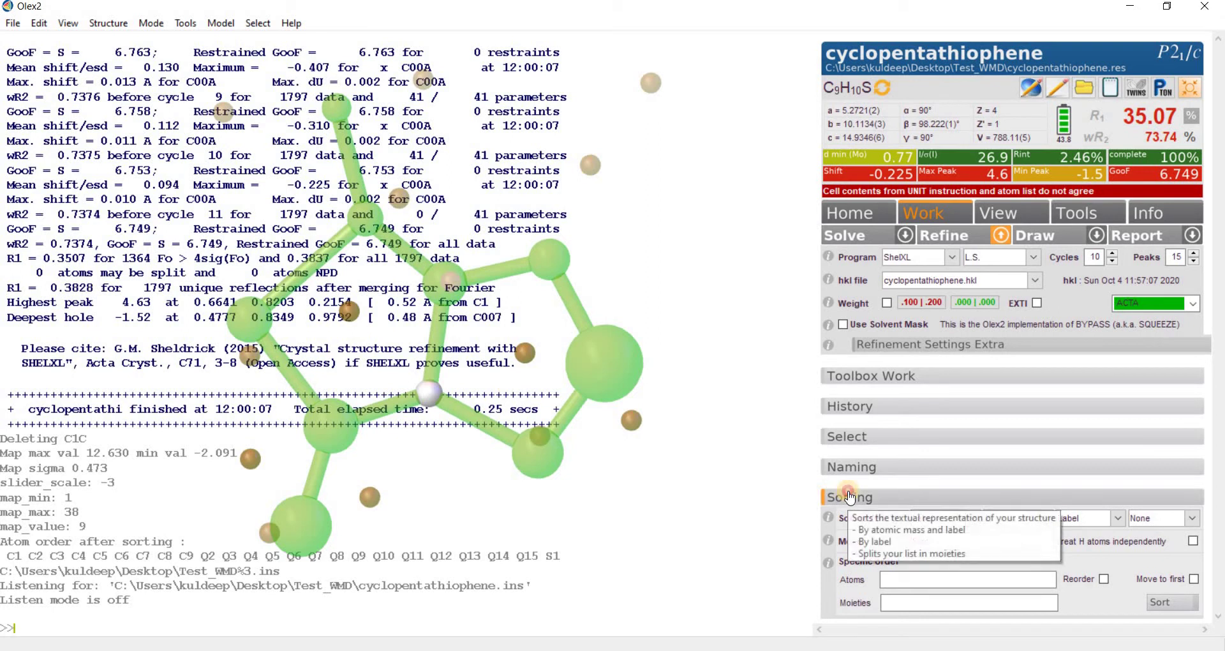
Run 'mode fit -s same' to fit a thiophene copy with SAME restraints.
click(865, 382)
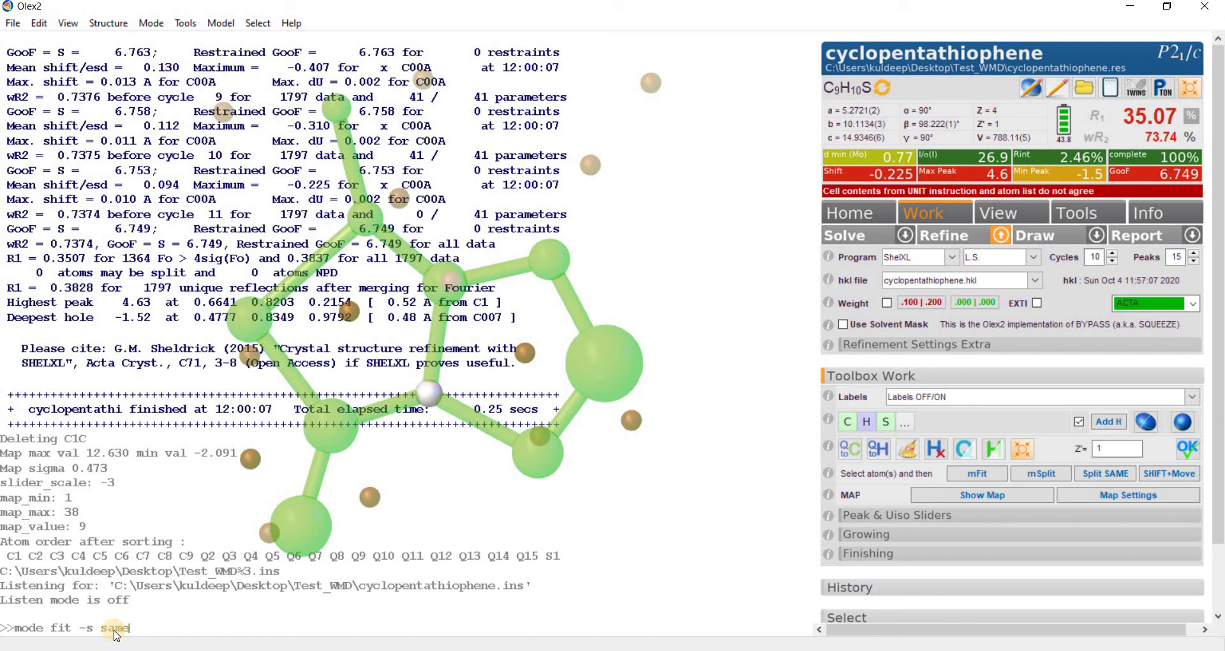
key(Return)
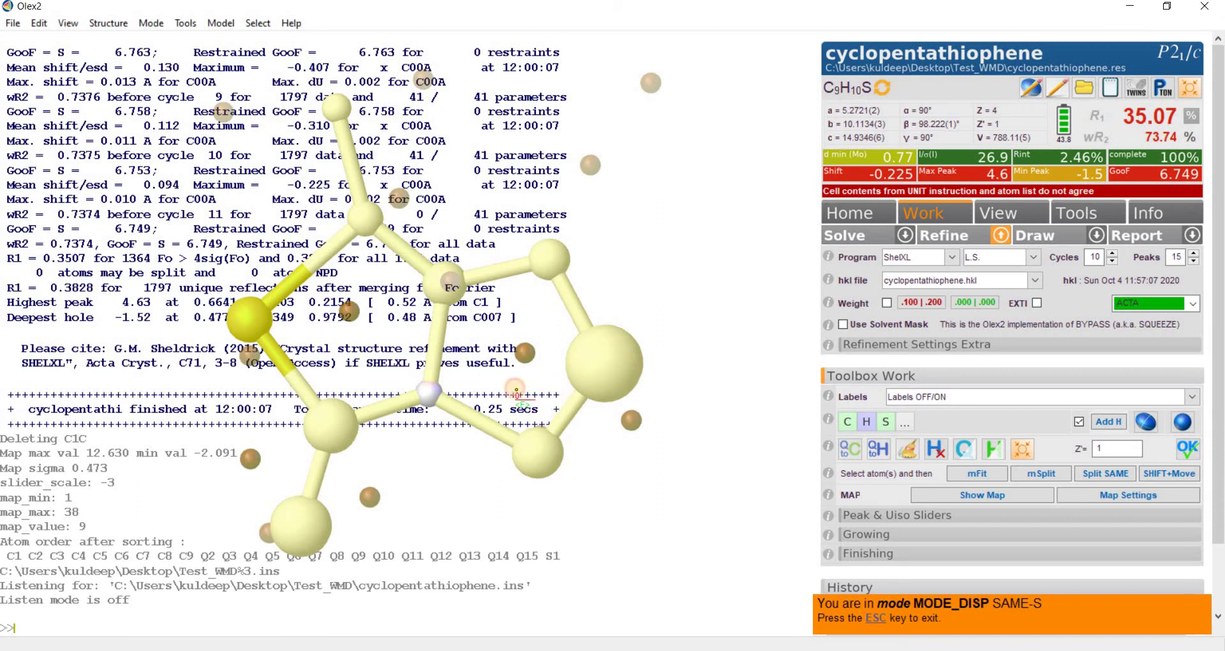
Move the yellow fragment copy onto the disordered Q peaks as the second component.
drag(533, 389, 596, 337)
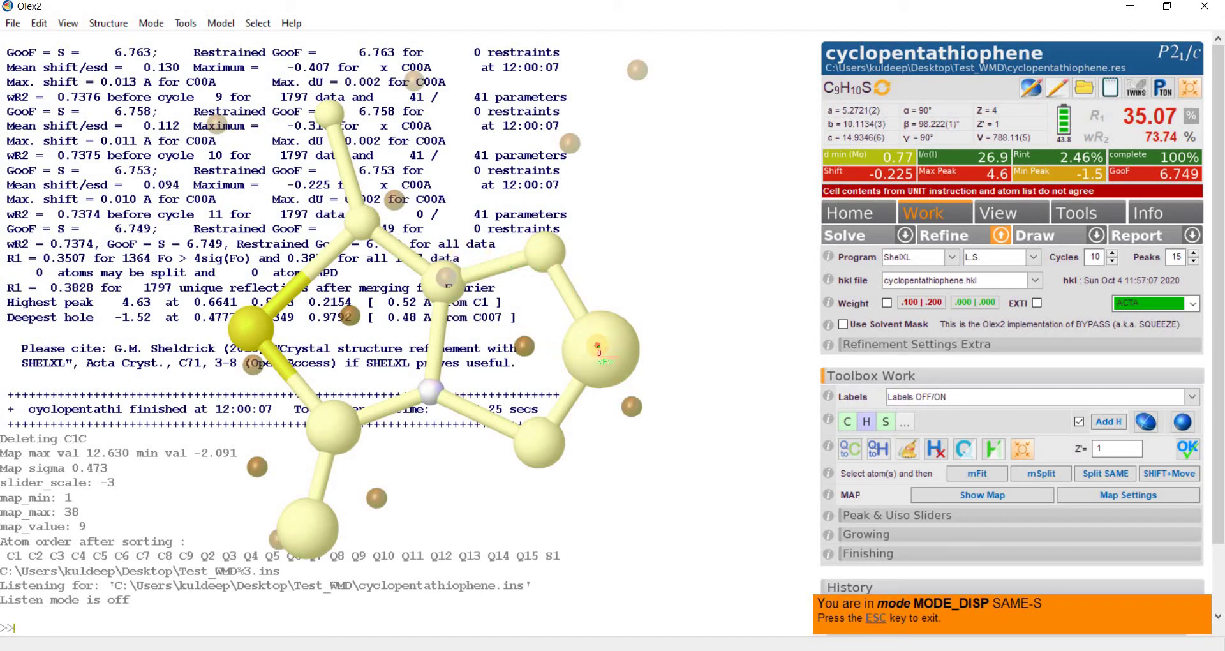
drag(598, 348, 544, 412)
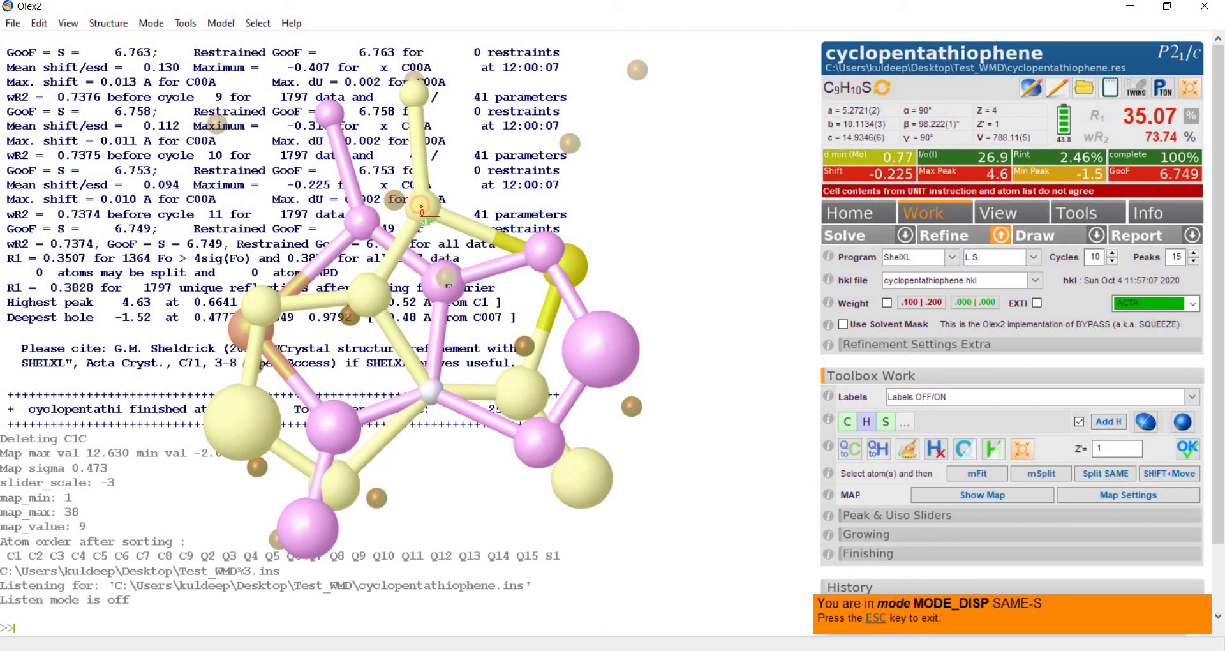
mouse_move(421, 207)
mouse_down()
mouse_move(444, 182)
mouse_move(438, 212)
mouse_move(412, 201)
mouse_up()
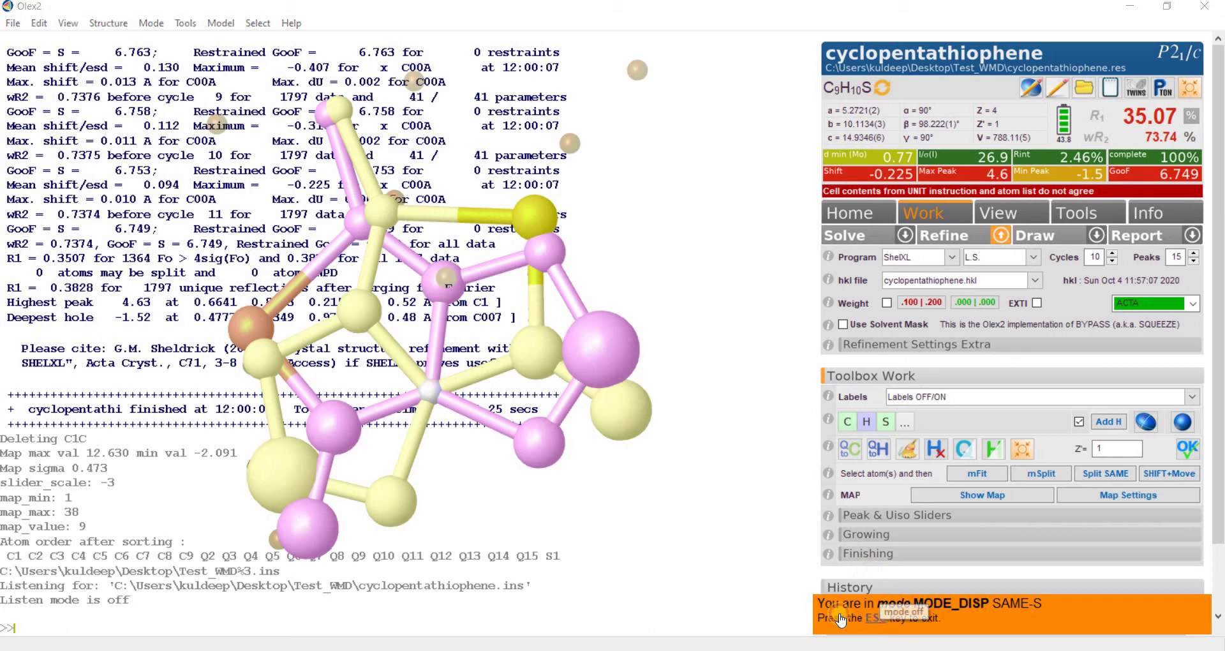
Accept the fitted position, leave fit mode and deselect all atoms.
click(879, 622)
click(659, 251)
drag(659, 250, 367, 395)
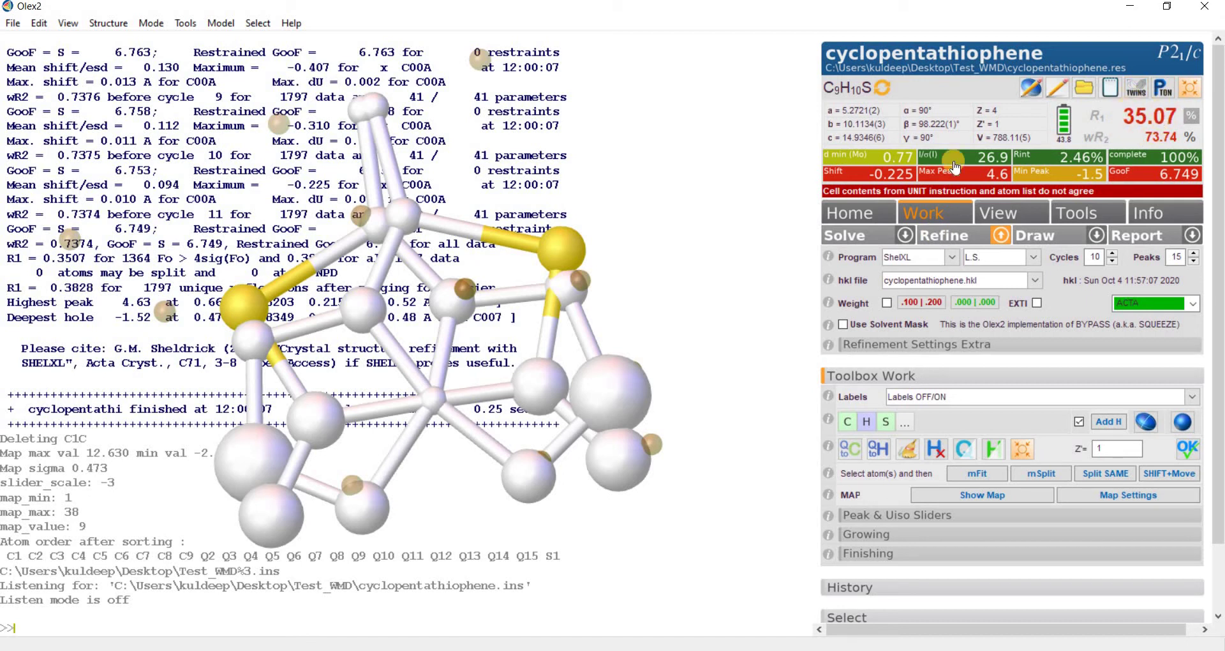
Refine the two-part model twice, reaching R1 9.75%, wR2 29.19%, GooF 2.088.
click(945, 237)
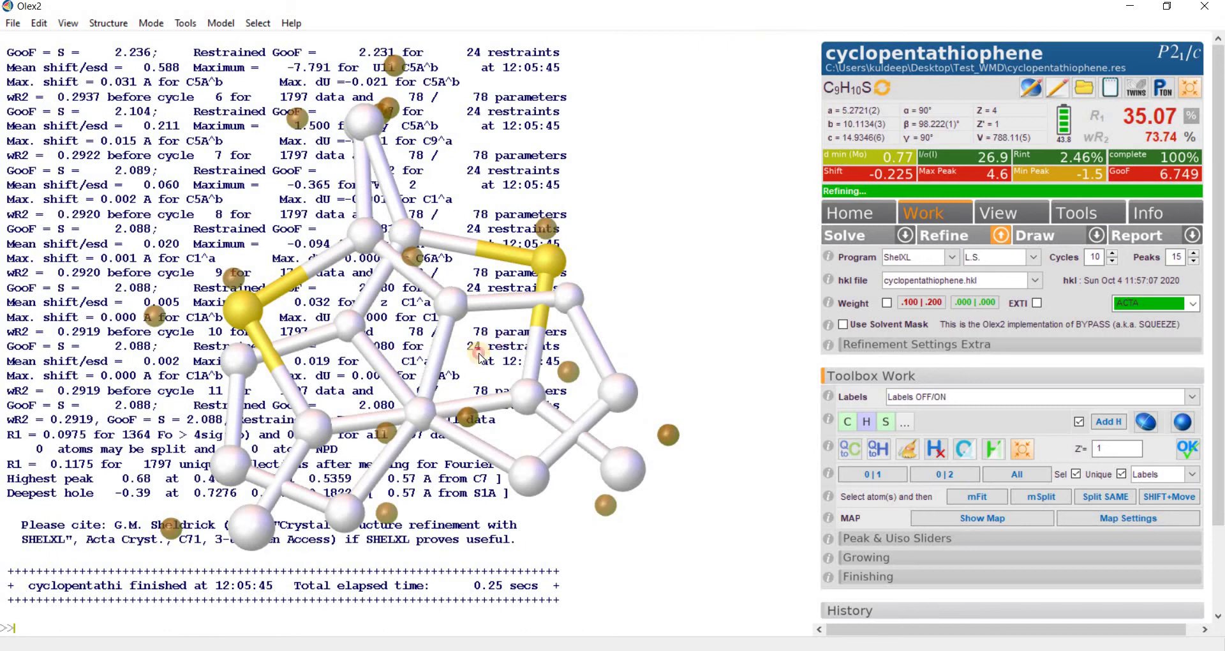
drag(485, 348, 580, 369)
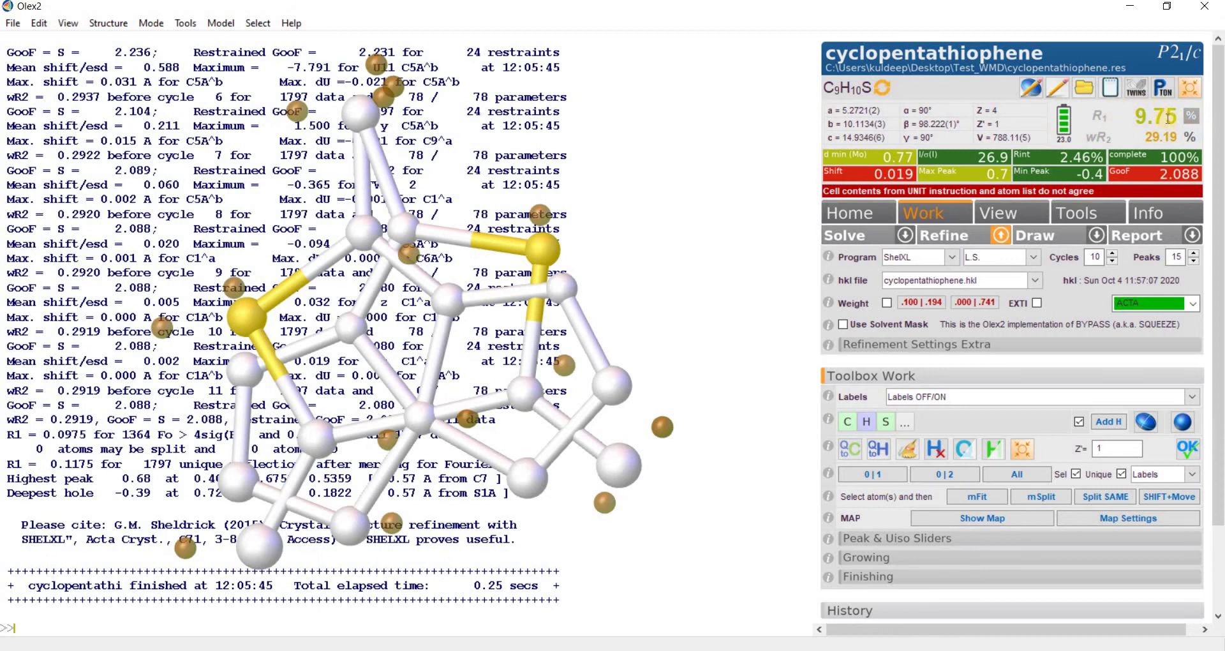
drag(662, 257, 664, 258)
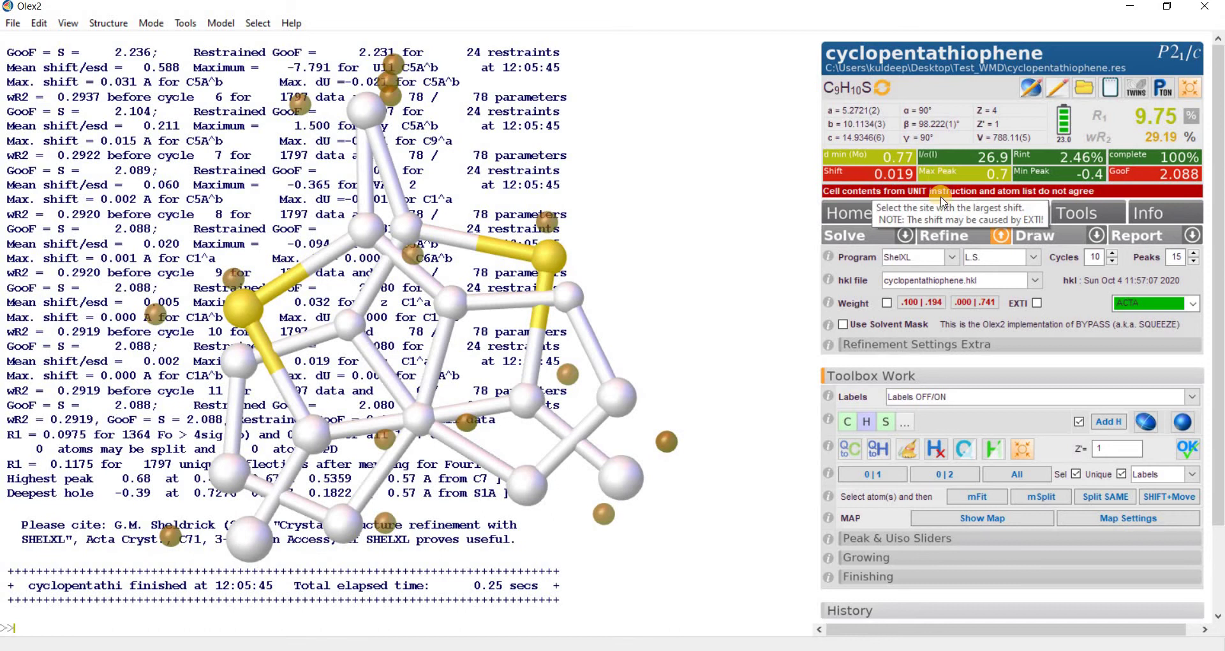
click(945, 238)
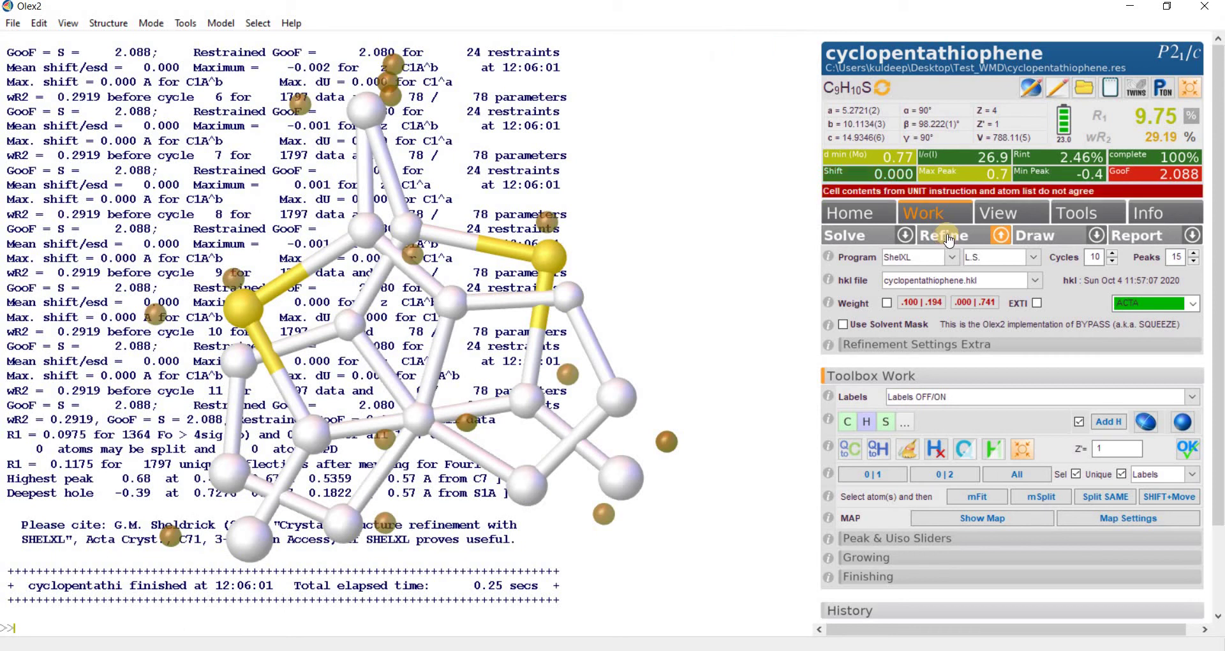
drag(634, 279, 607, 290)
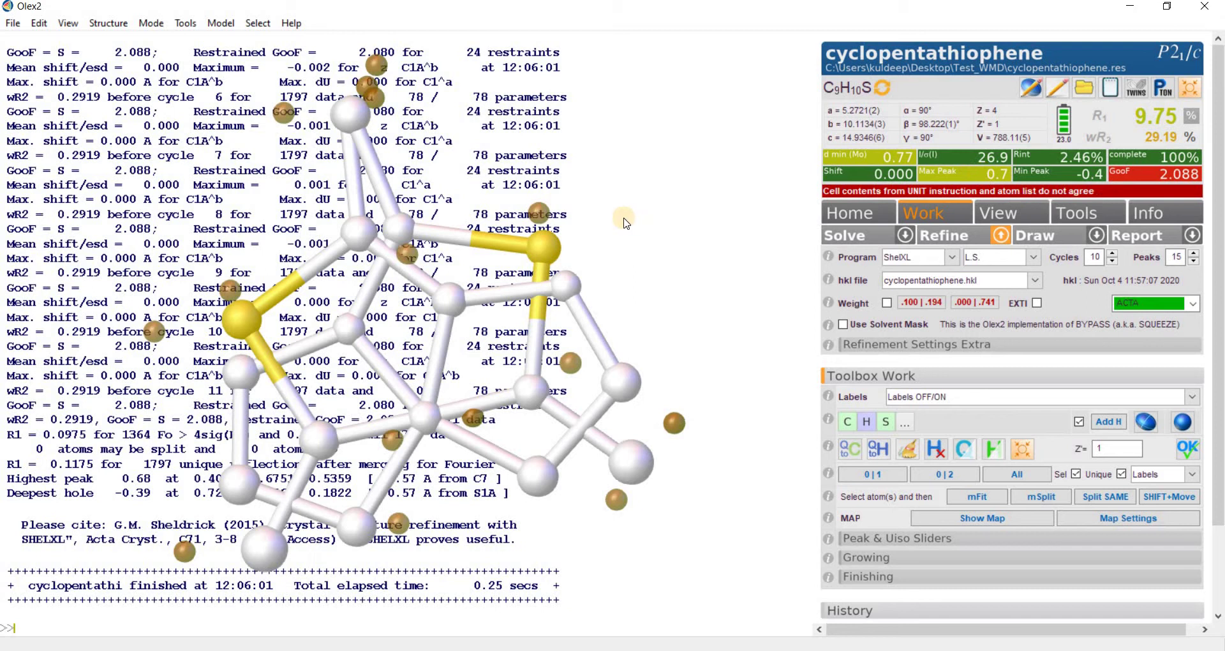
drag(603, 254, 608, 263)
click(27, 622)
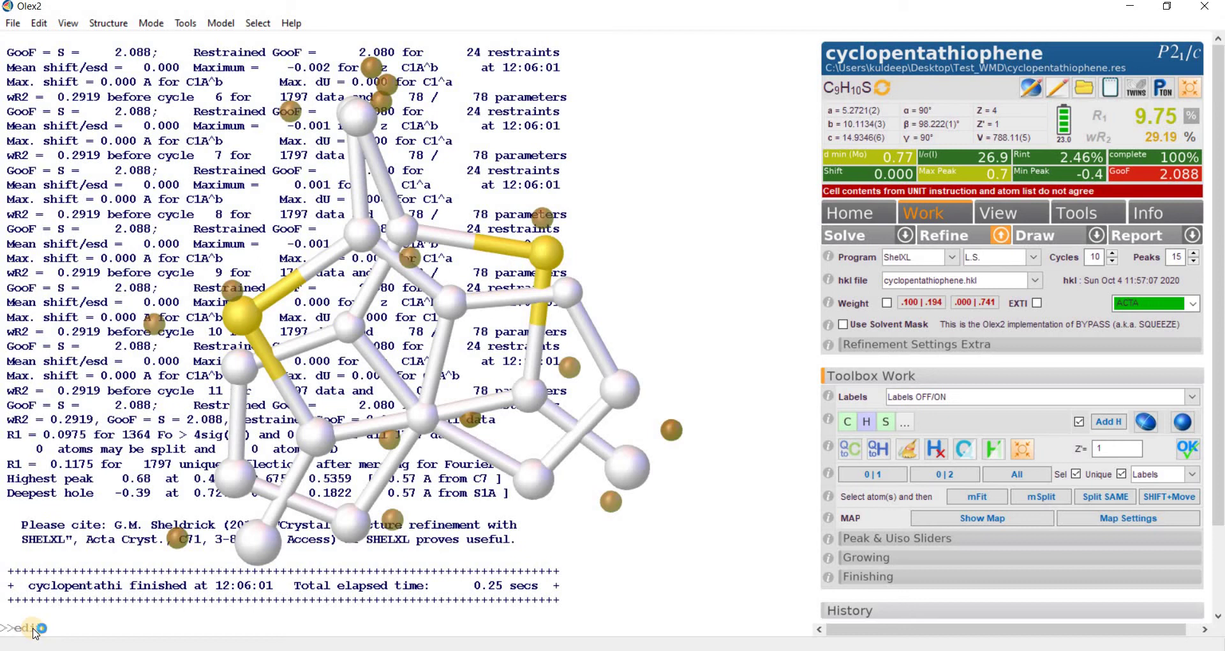
Open the .res file with 'edit', review SADI restraints and PART atoms, then close Notepad.
text(edit)
key(Return)
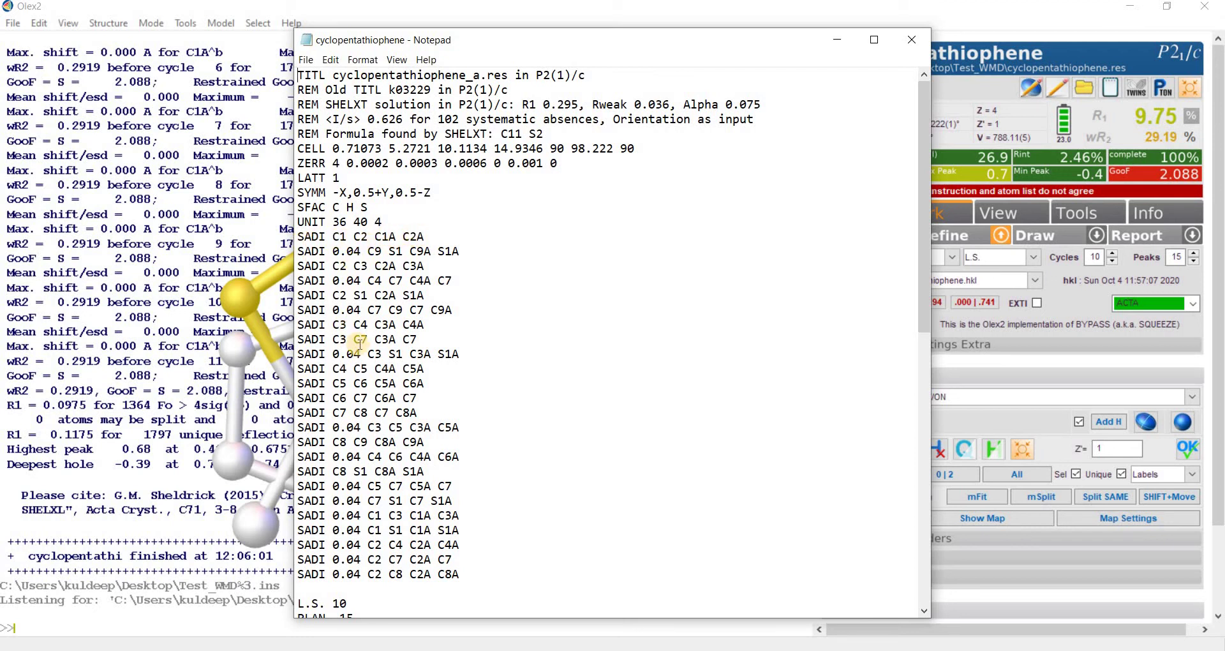
scroll(361, 343, down, 8)
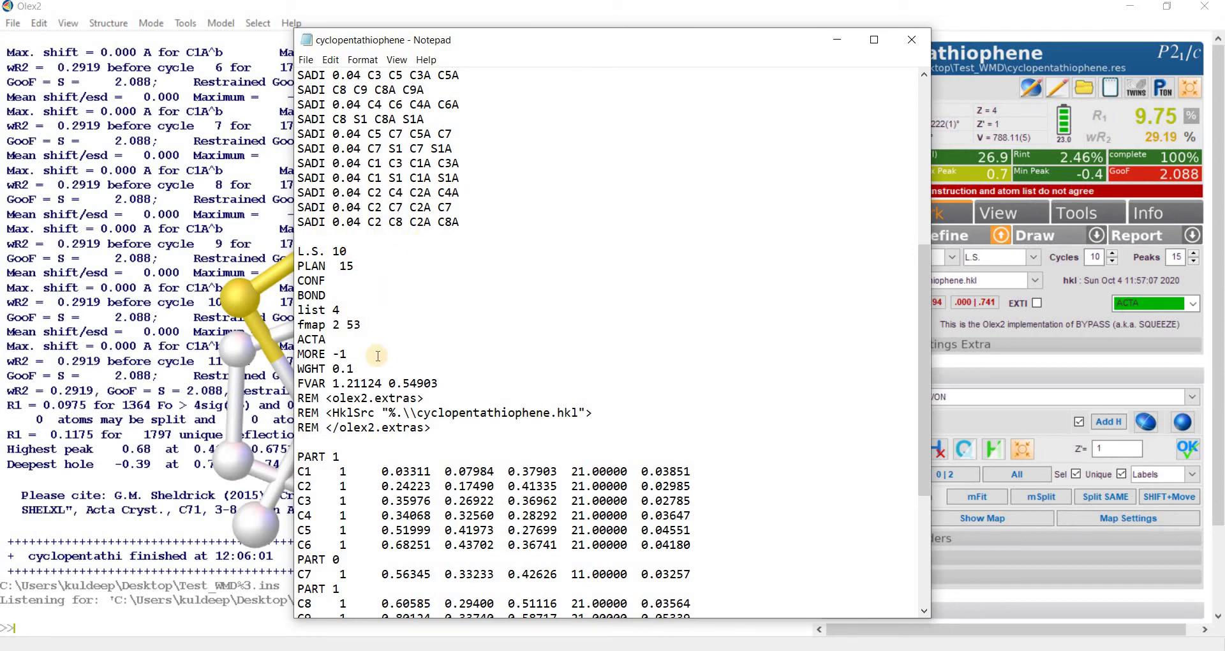
scroll(427, 266, up, 2)
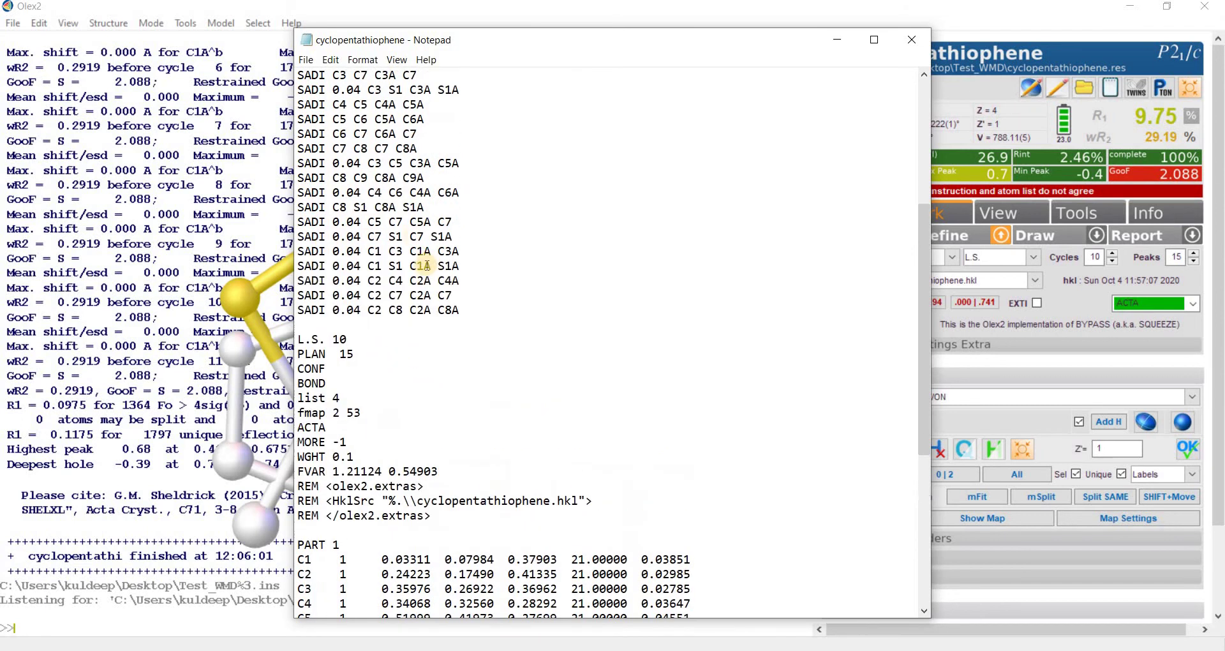
scroll(427, 266, up, 6)
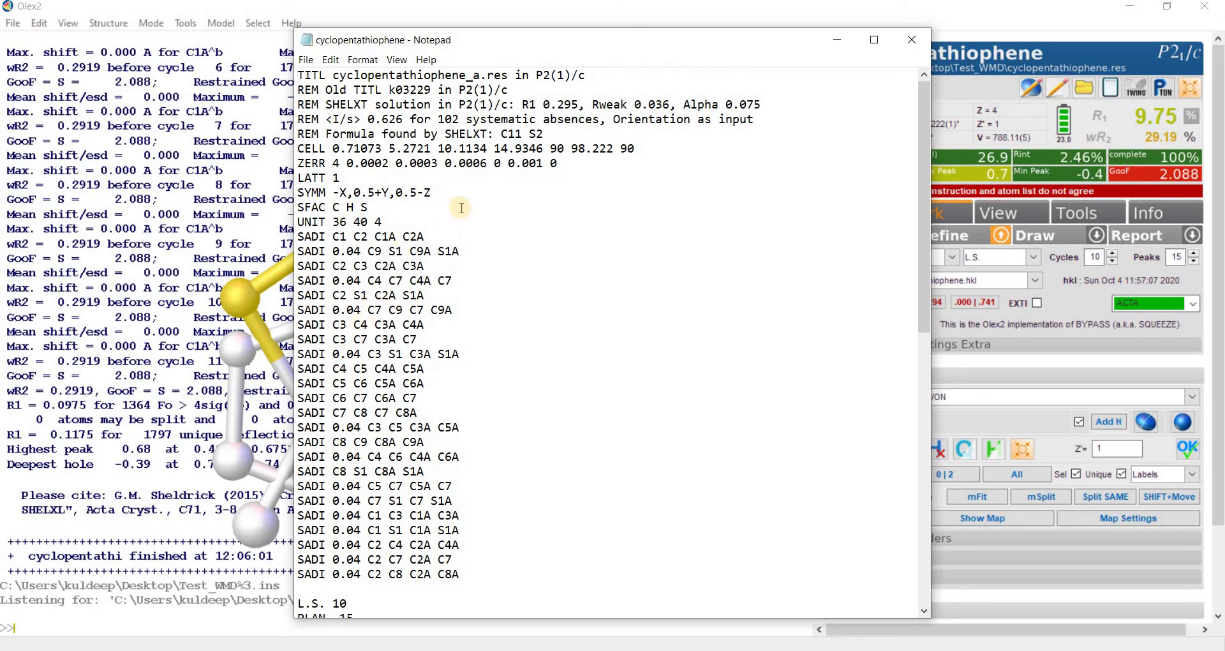
scroll(637, 230, down, 4)
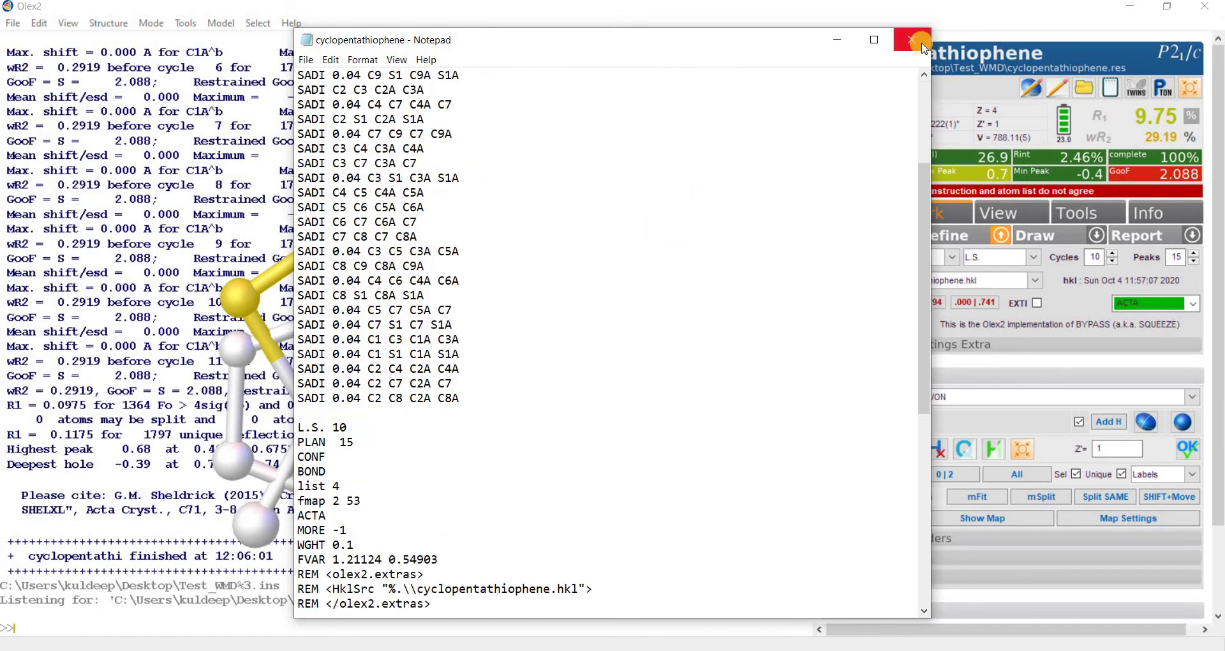
click(922, 48)
Apply Model > ANIS All and refine, reaching R1 7.13%, wR2 22.37%.
drag(473, 330, 826, 255)
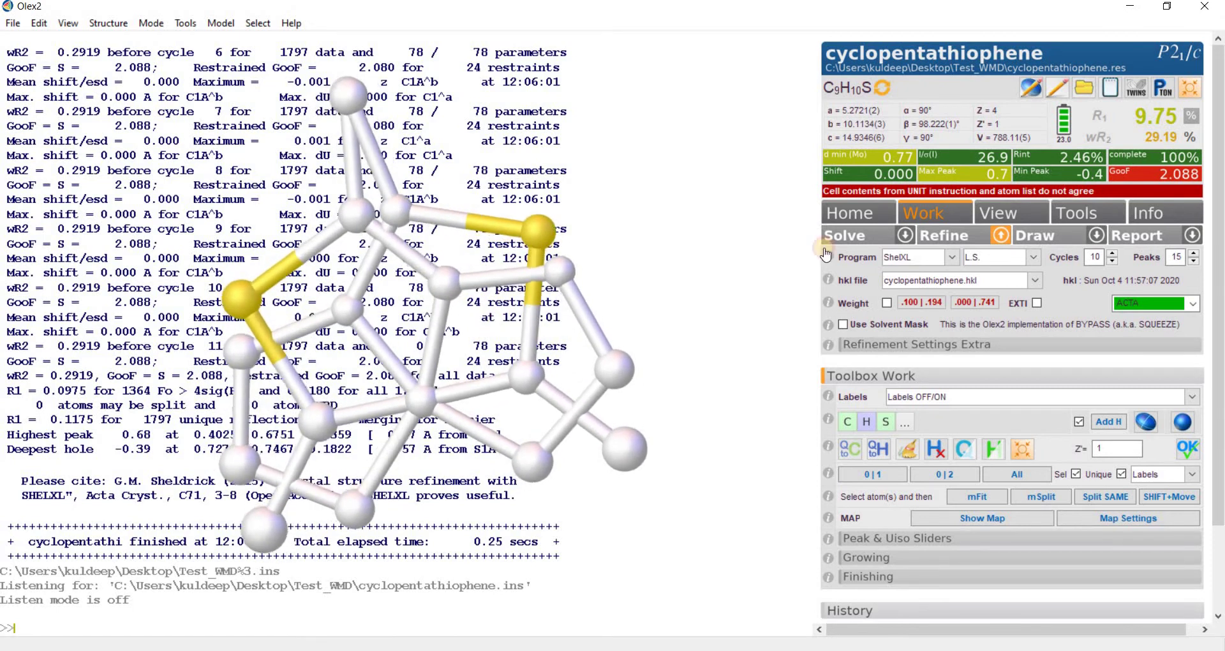
click(1151, 426)
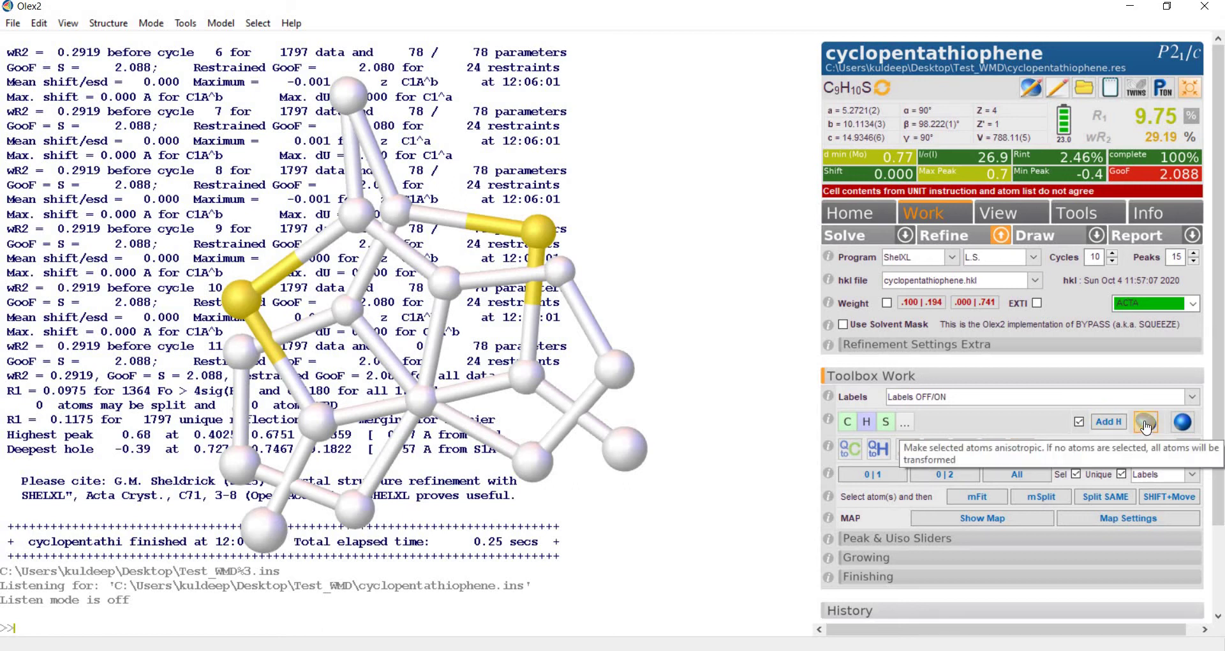
click(1147, 426)
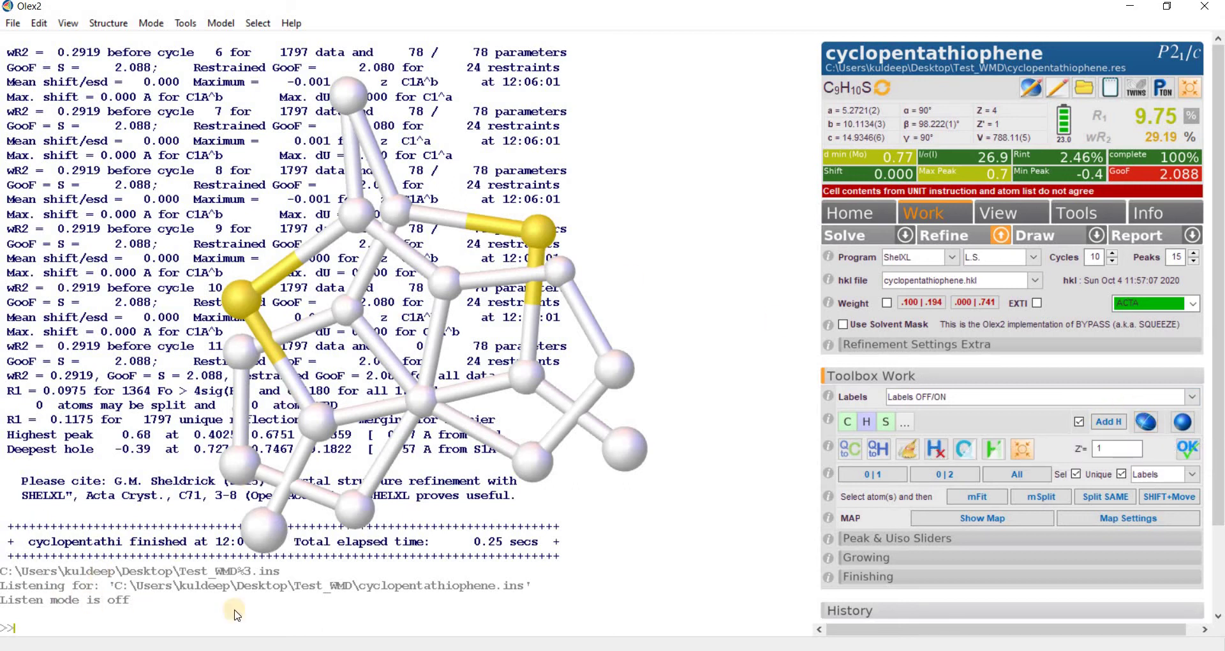
click(221, 24)
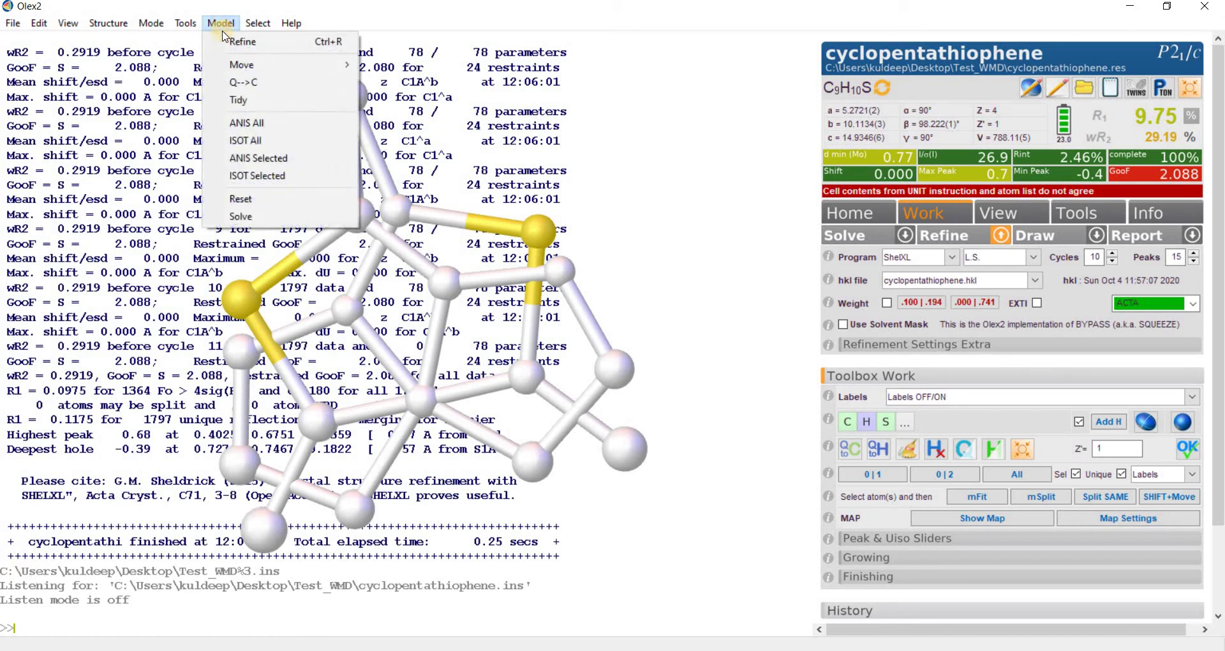
click(258, 123)
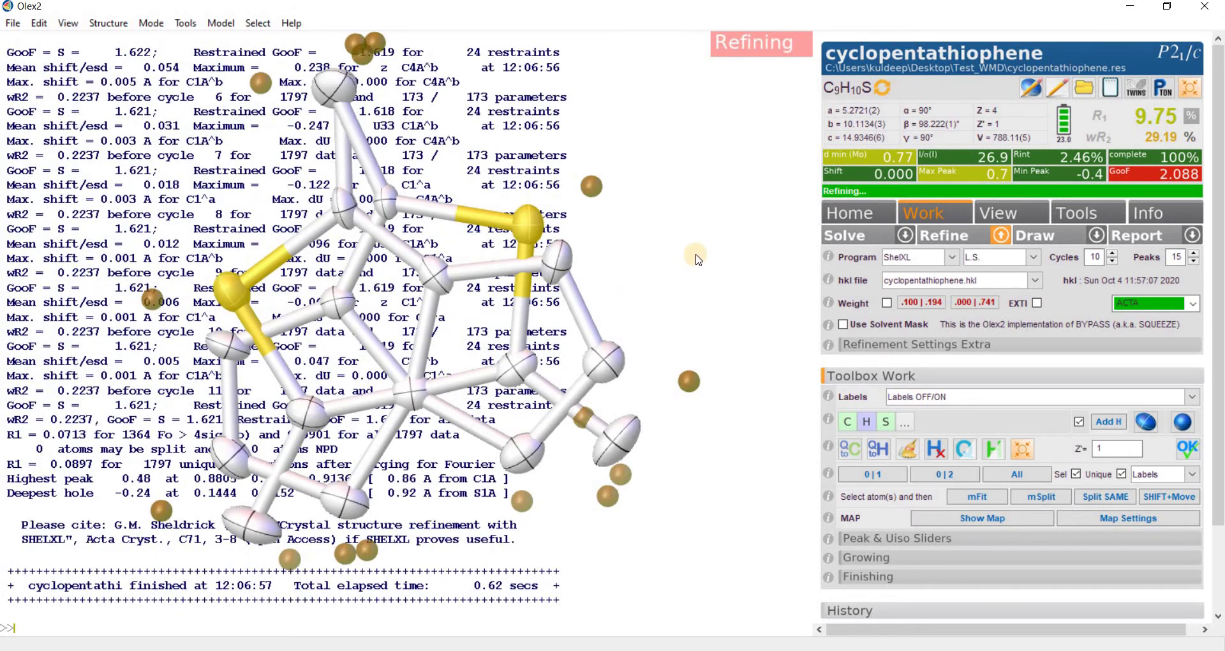
click(558, 304)
drag(485, 335, 536, 326)
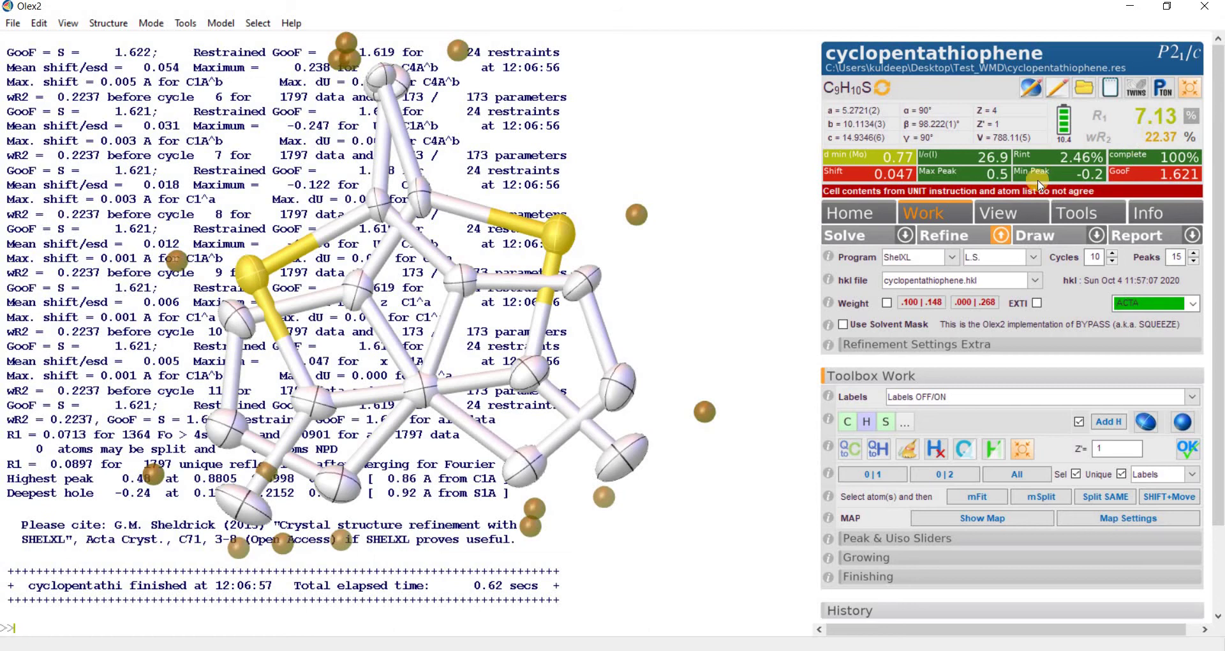
click(946, 237)
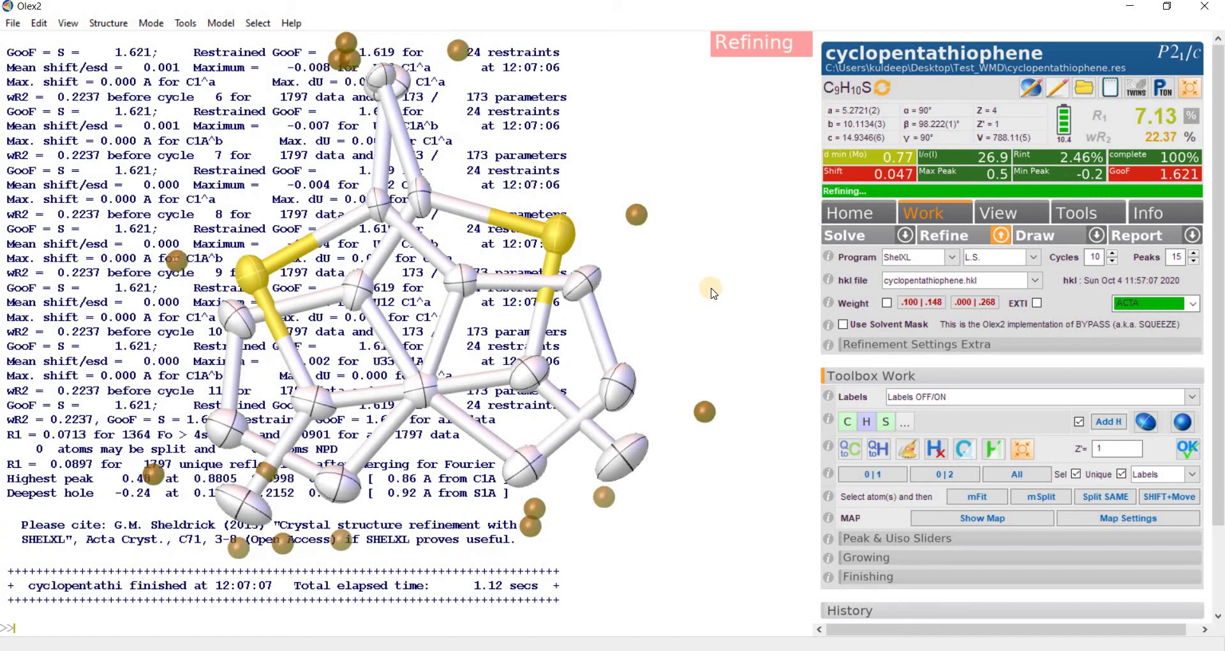
drag(710, 280, 440, 139)
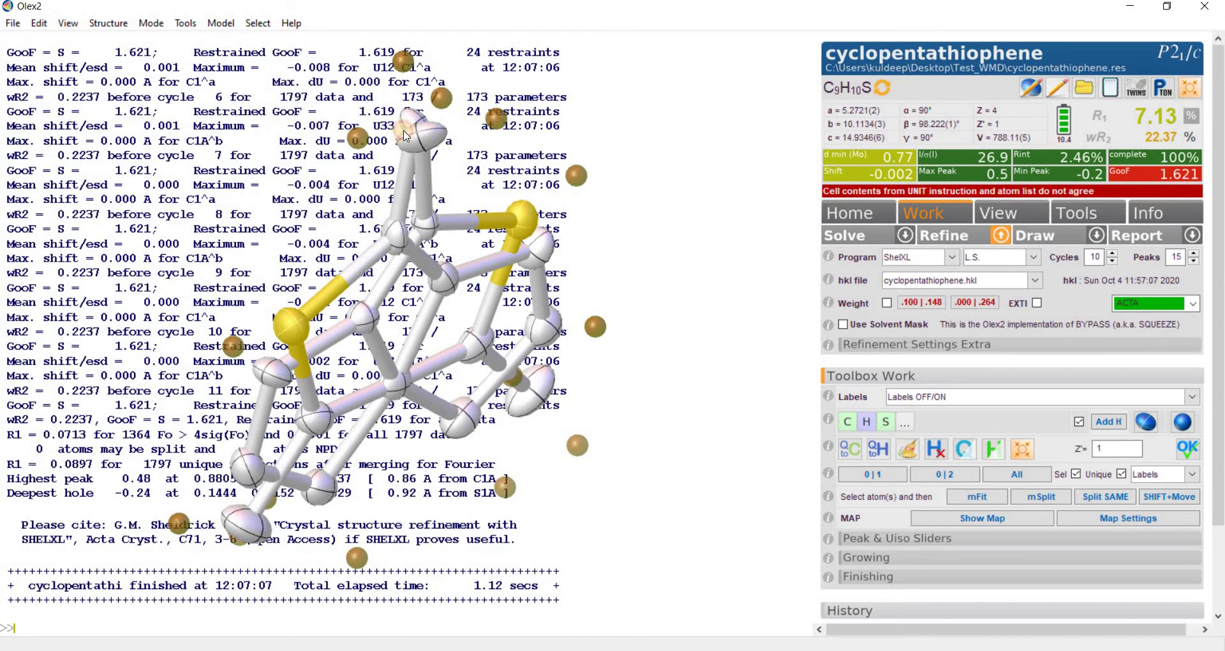
Apply EADP to the top atom and refine, giving R1 7.21% and wR2 22.65%.
click(408, 125)
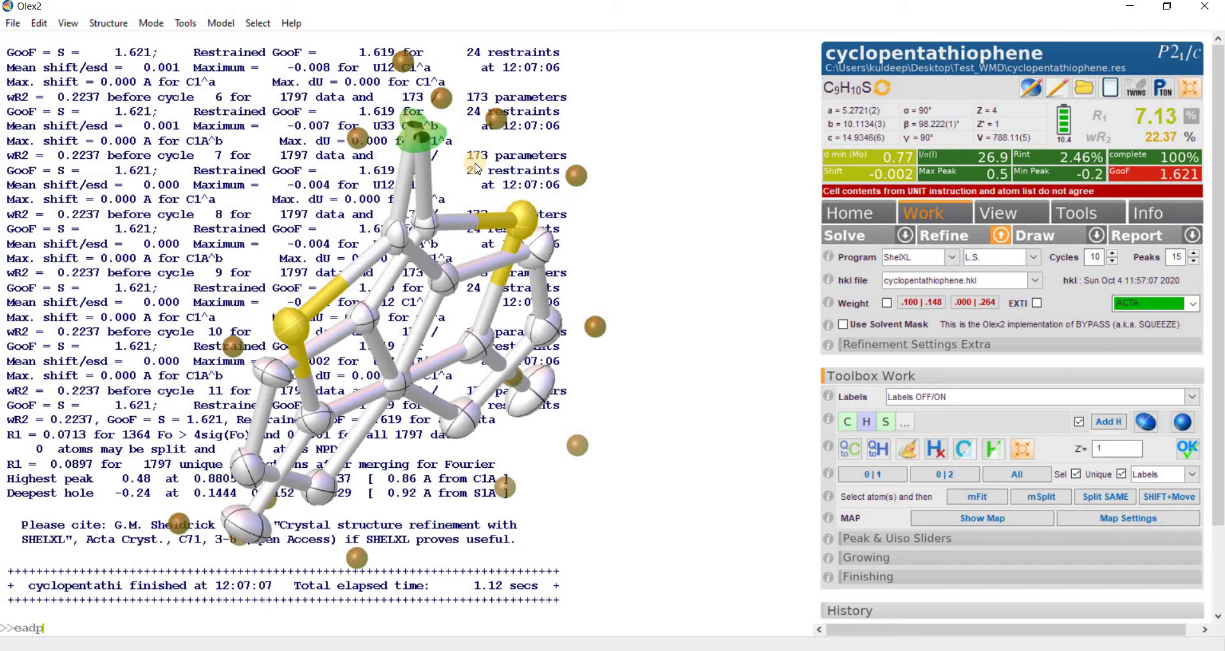
key(Return)
click(946, 236)
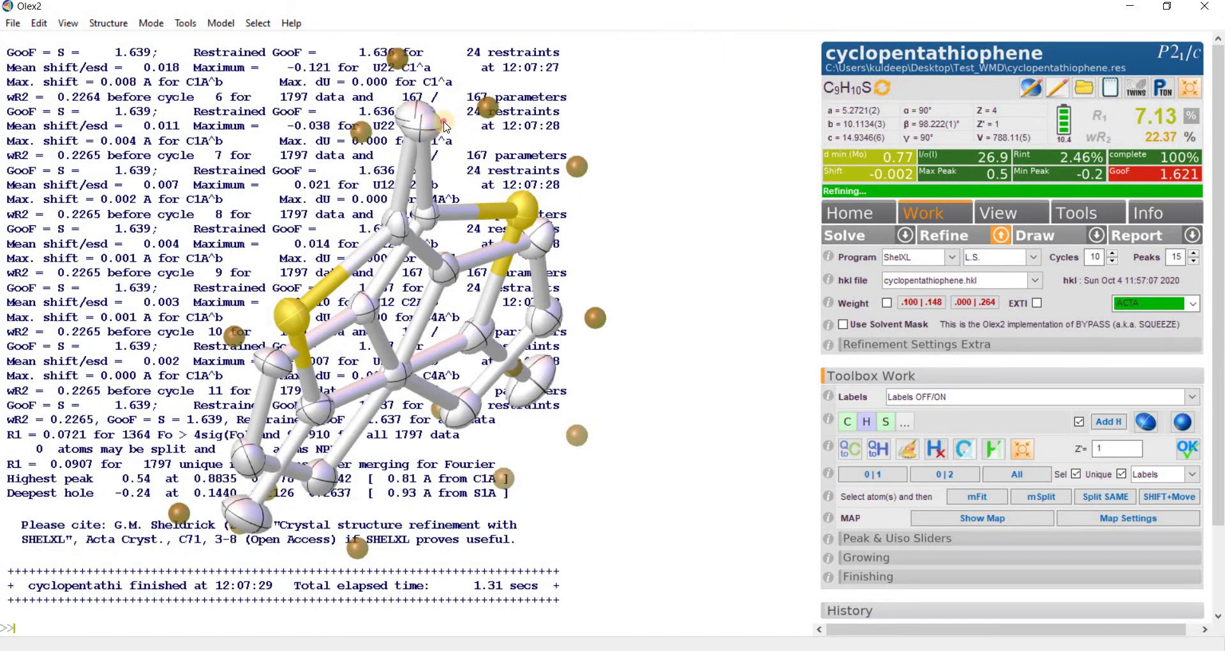
drag(403, 124, 667, 291)
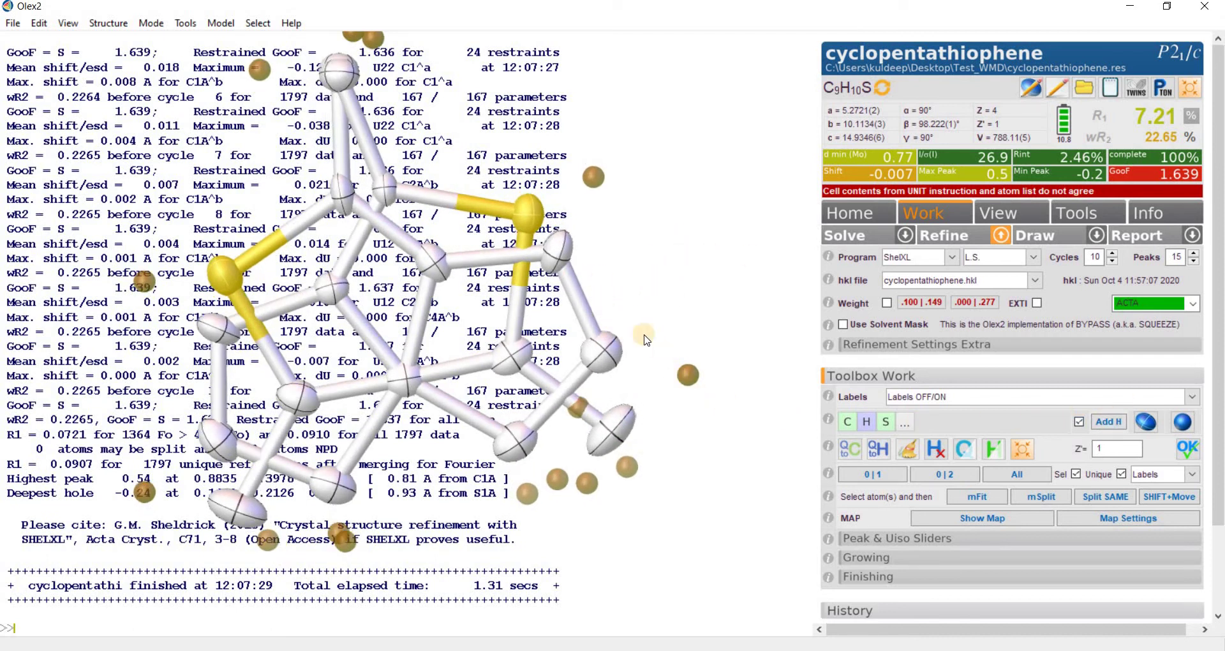
Add HFIX 23 CH2 hydrogens to two ring carbons from the Hydrogen Atoms tools.
click(1072, 217)
scroll(966, 440, down, 1)
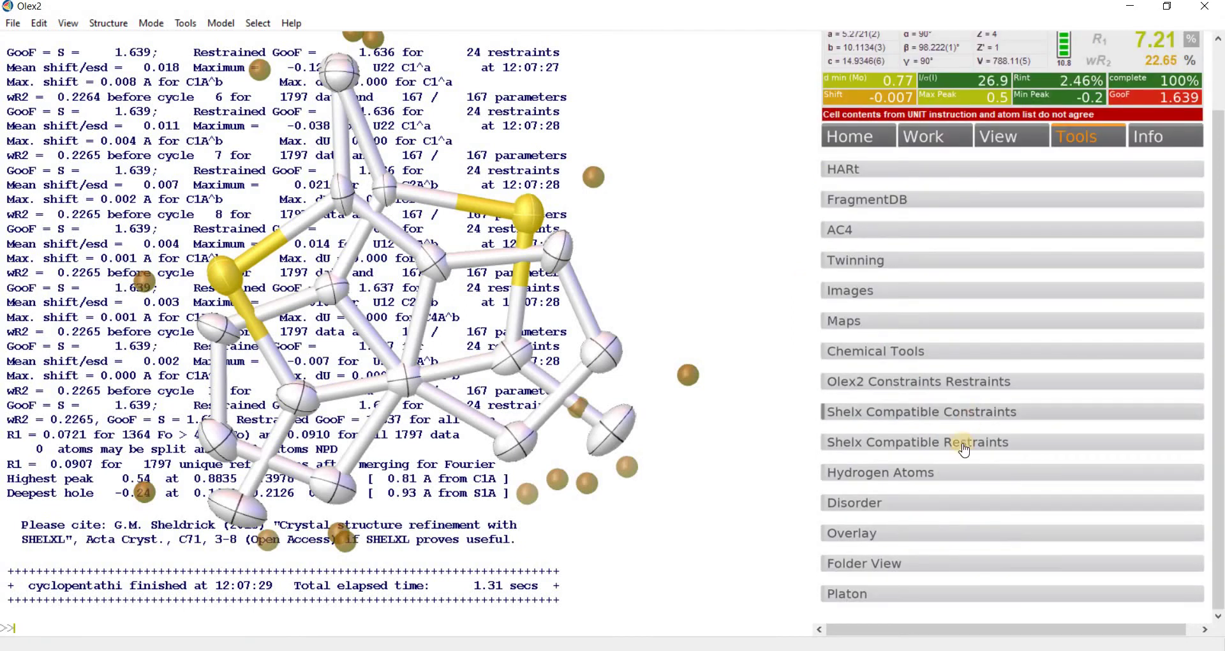
click(887, 480)
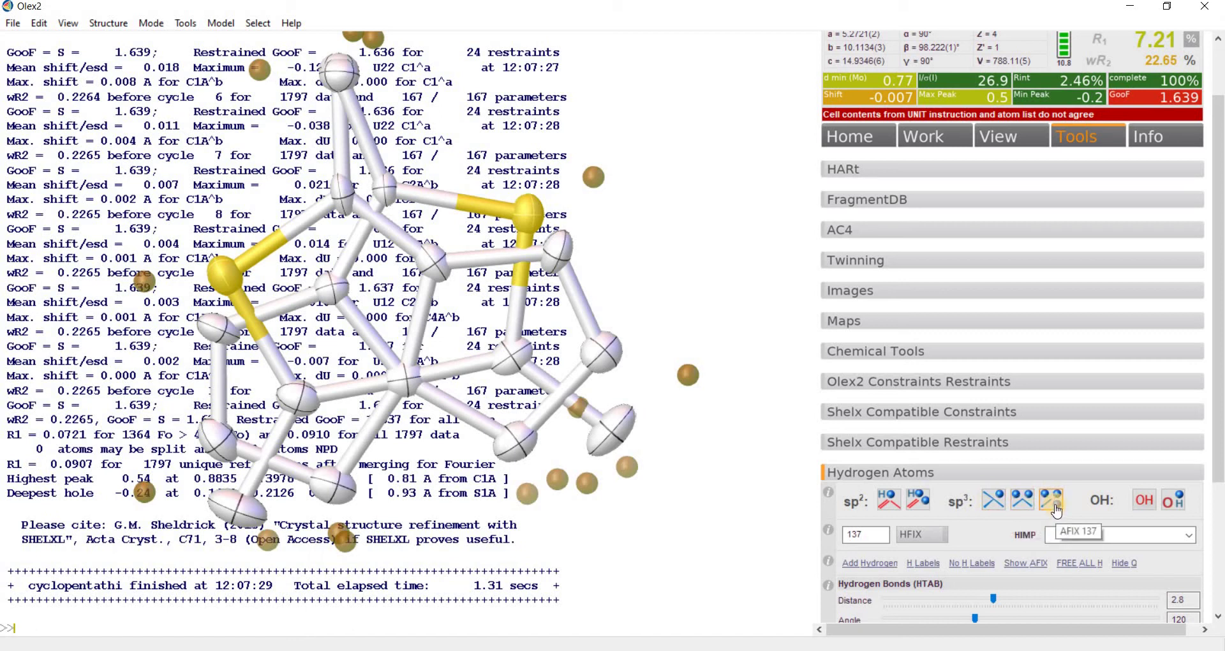
click(1007, 502)
click(1024, 504)
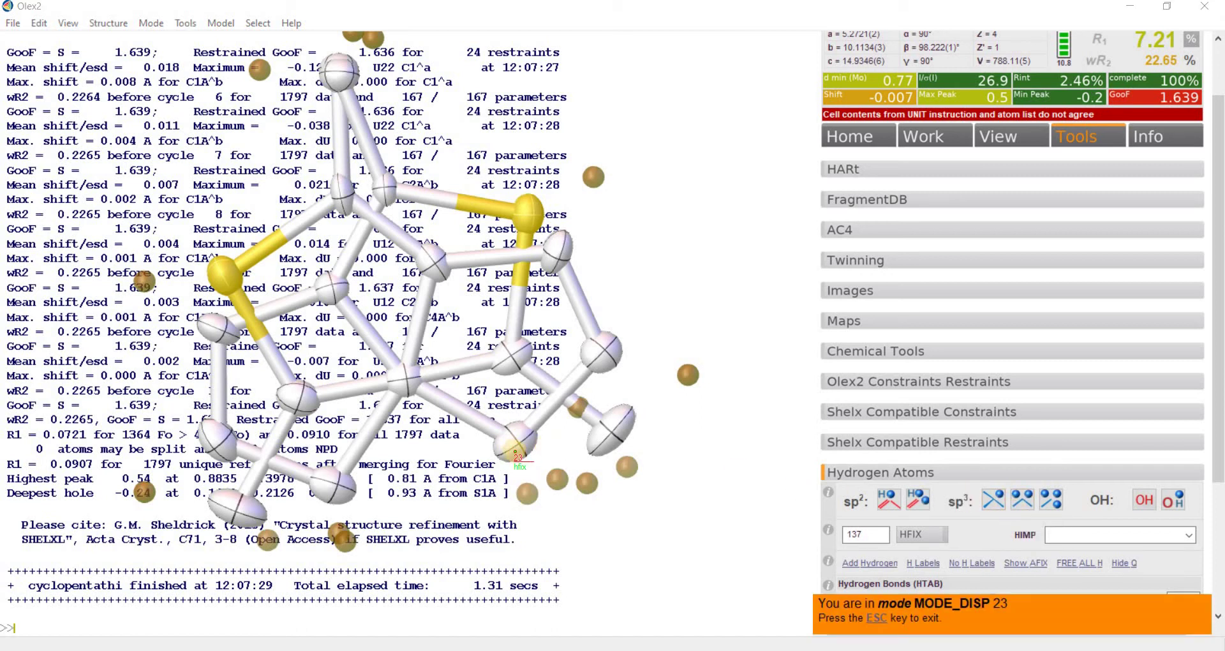
click(516, 451)
click(362, 493)
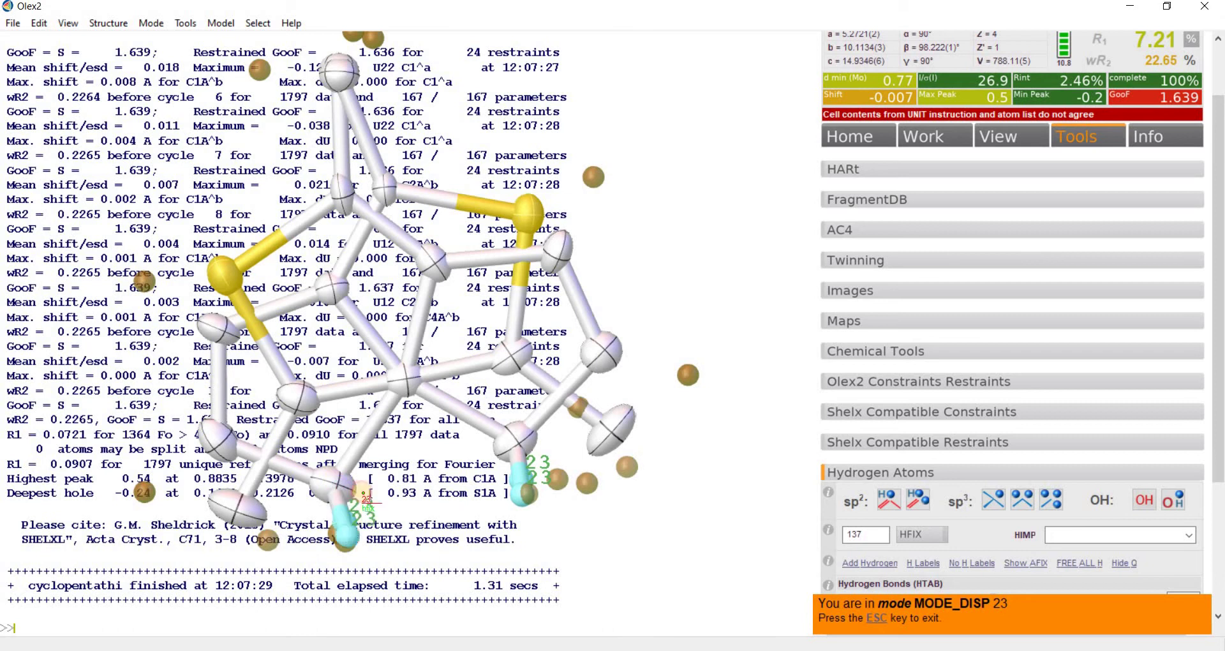
Add HFIX 137 methyl hydrogens to the three methyl carbons.
click(1054, 501)
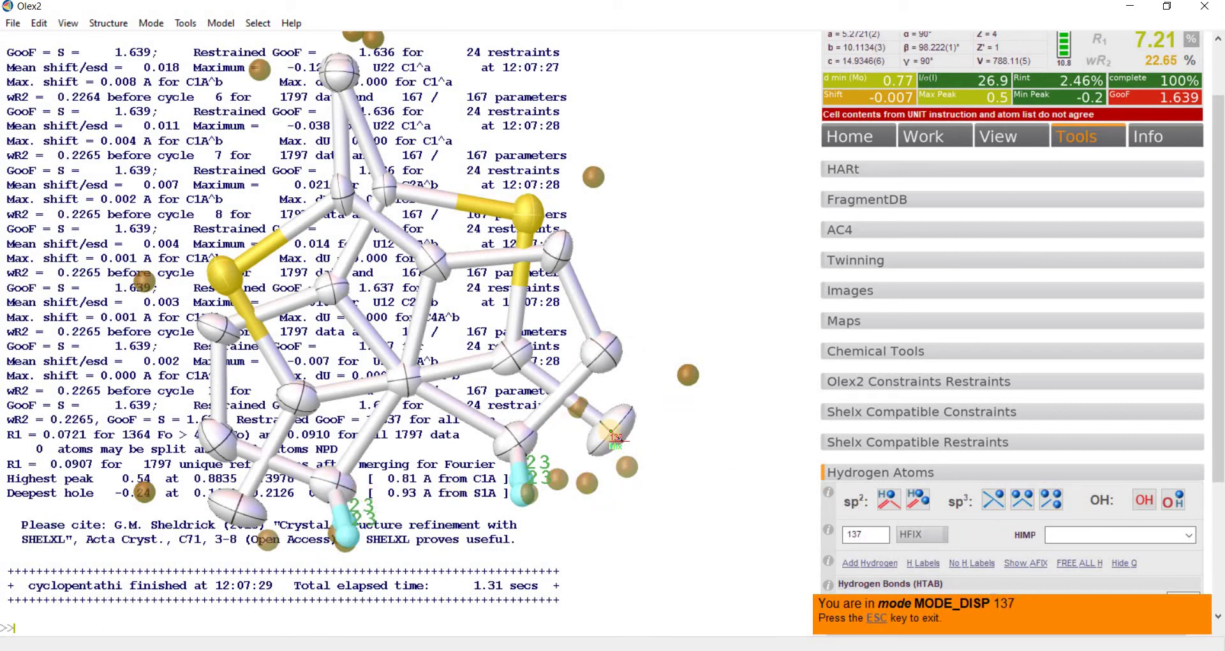
click(610, 430)
click(242, 507)
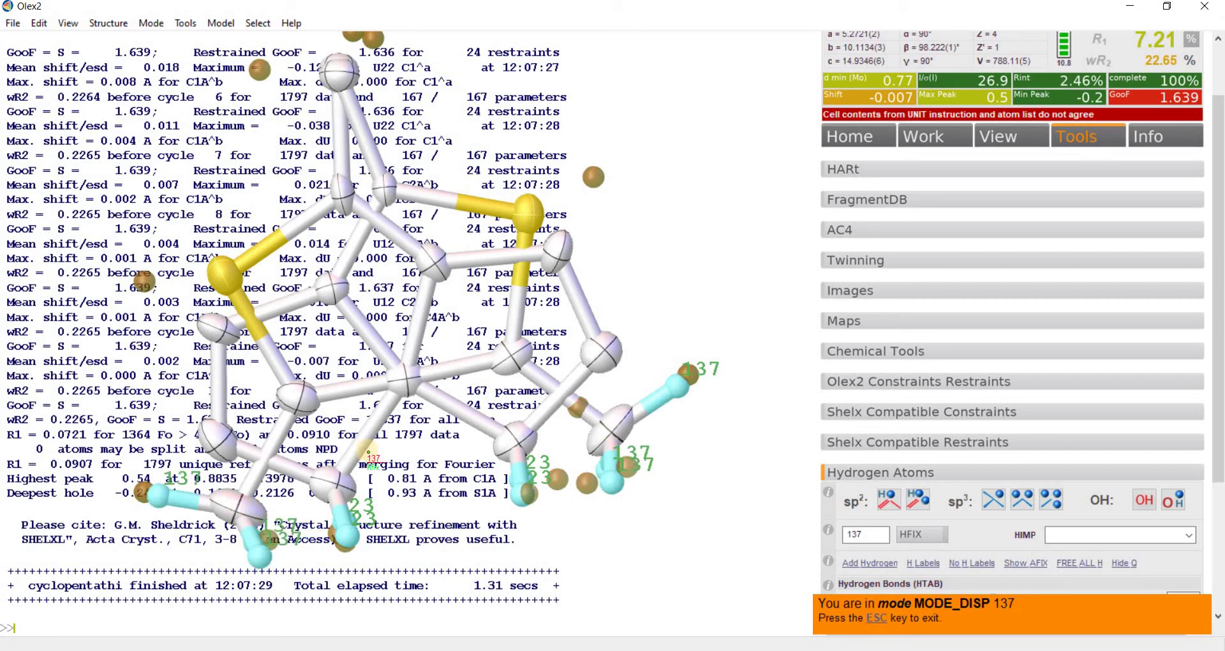
click(338, 78)
drag(496, 144, 612, 310)
click(382, 203)
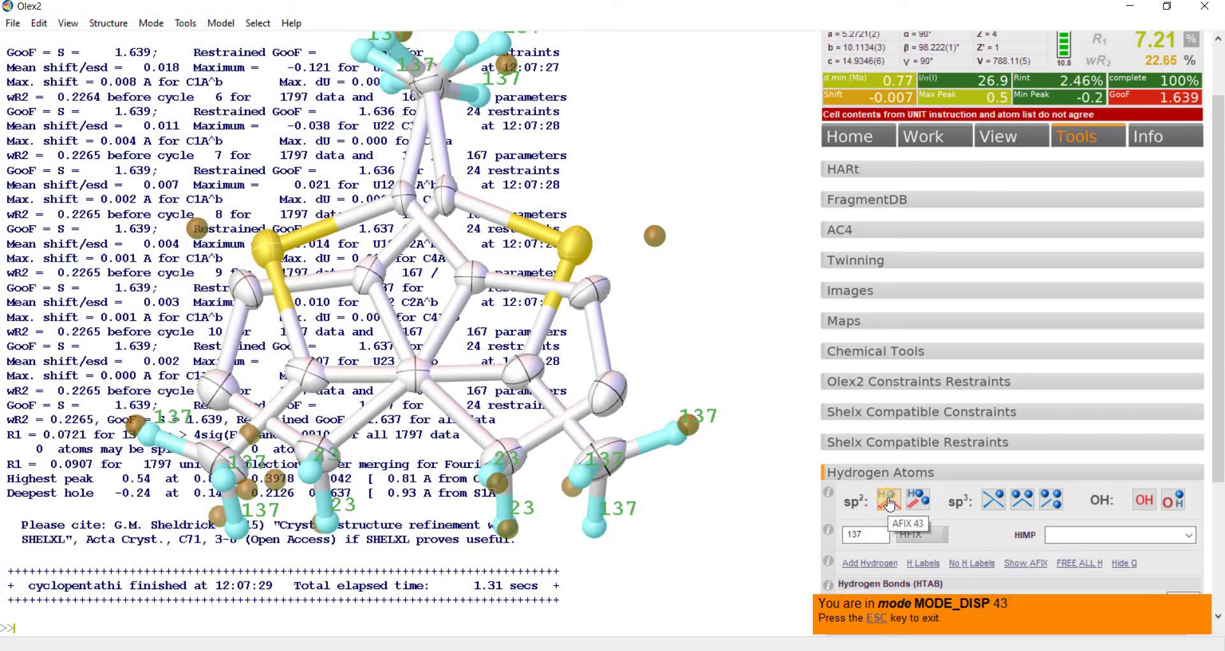
Add HFIX 43 hydrogens to four aromatic CH carbons and refine to R1 3.79%.
click(593, 290)
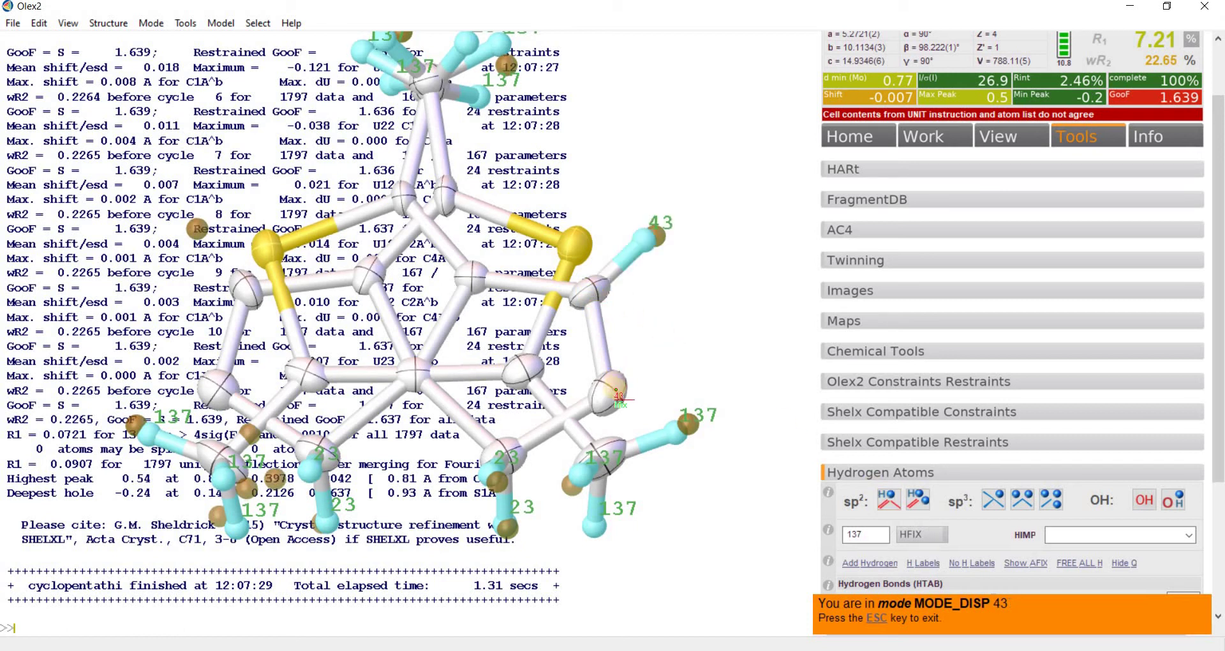
click(613, 400)
click(220, 388)
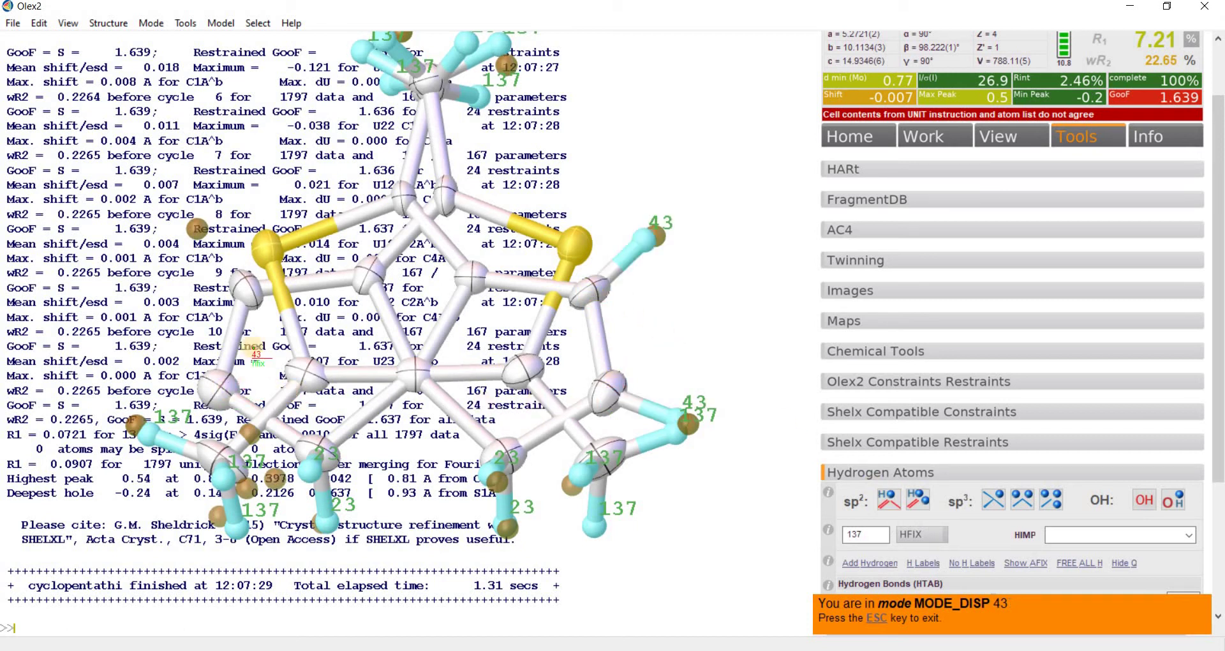
click(244, 292)
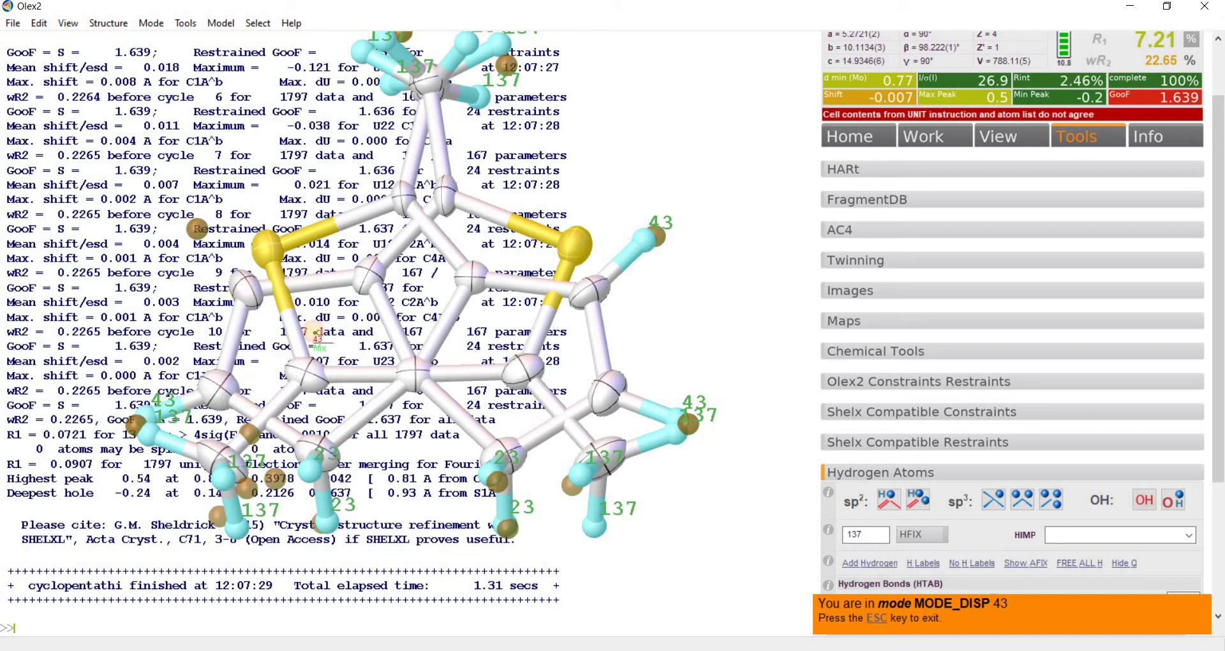
click(877, 619)
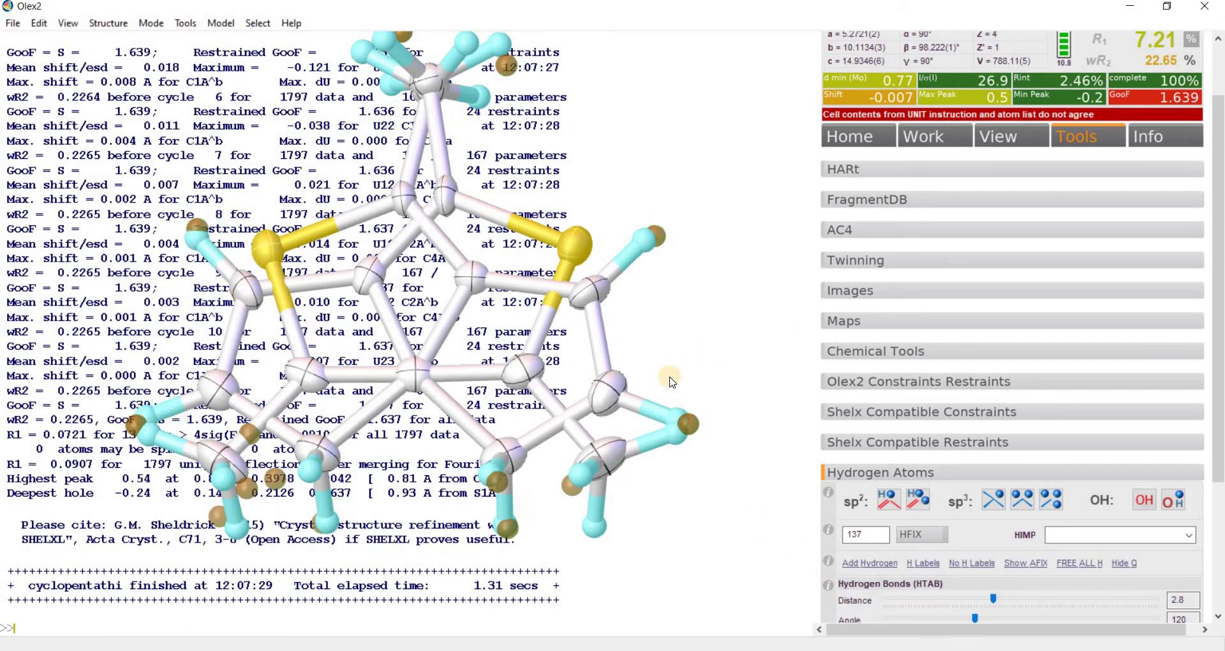
key(ctrl+r)
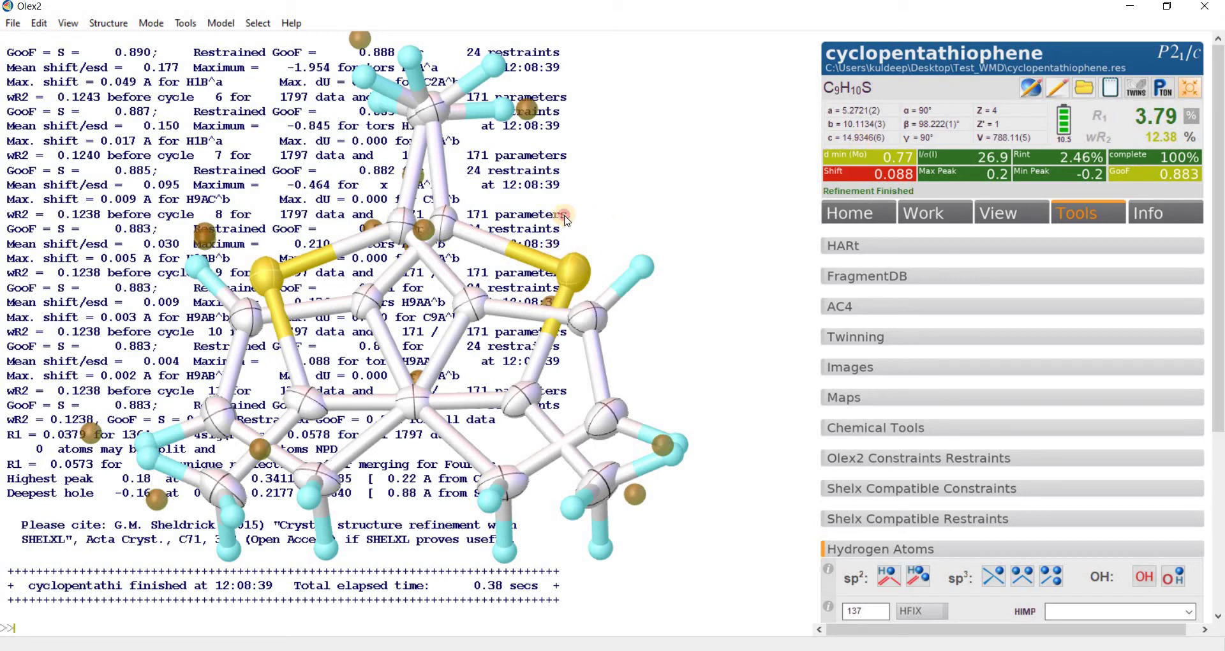
Apply the suggested weighting scheme and refine twice so the weights converge.
drag(563, 217, 593, 241)
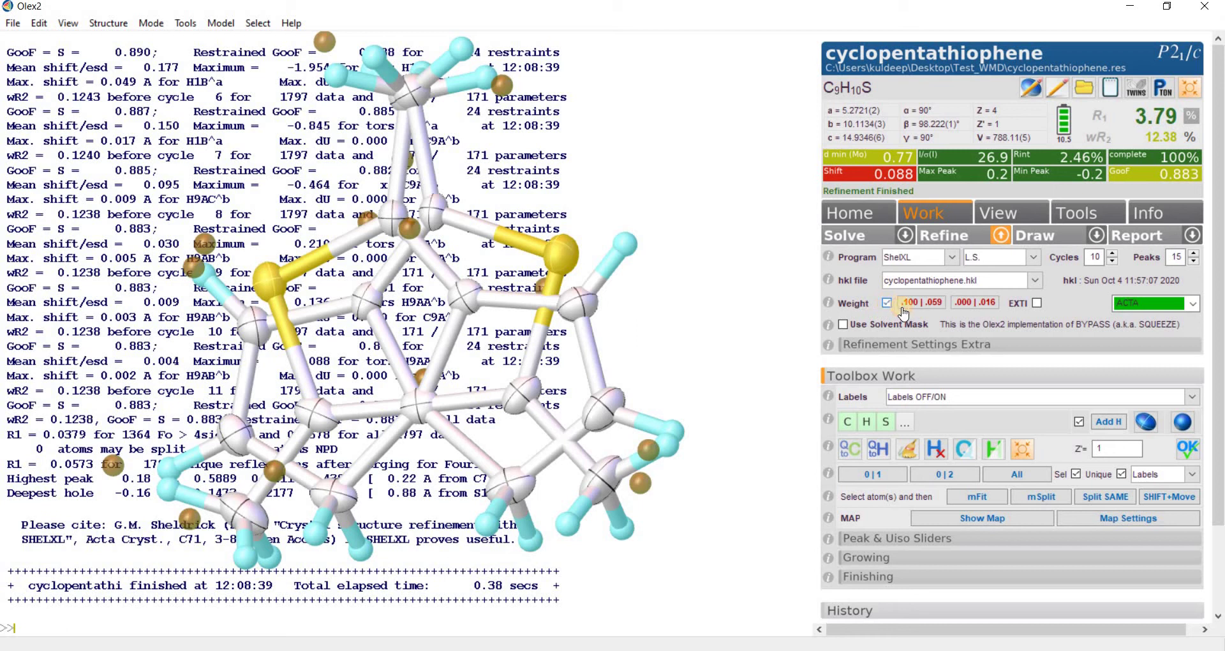
click(954, 236)
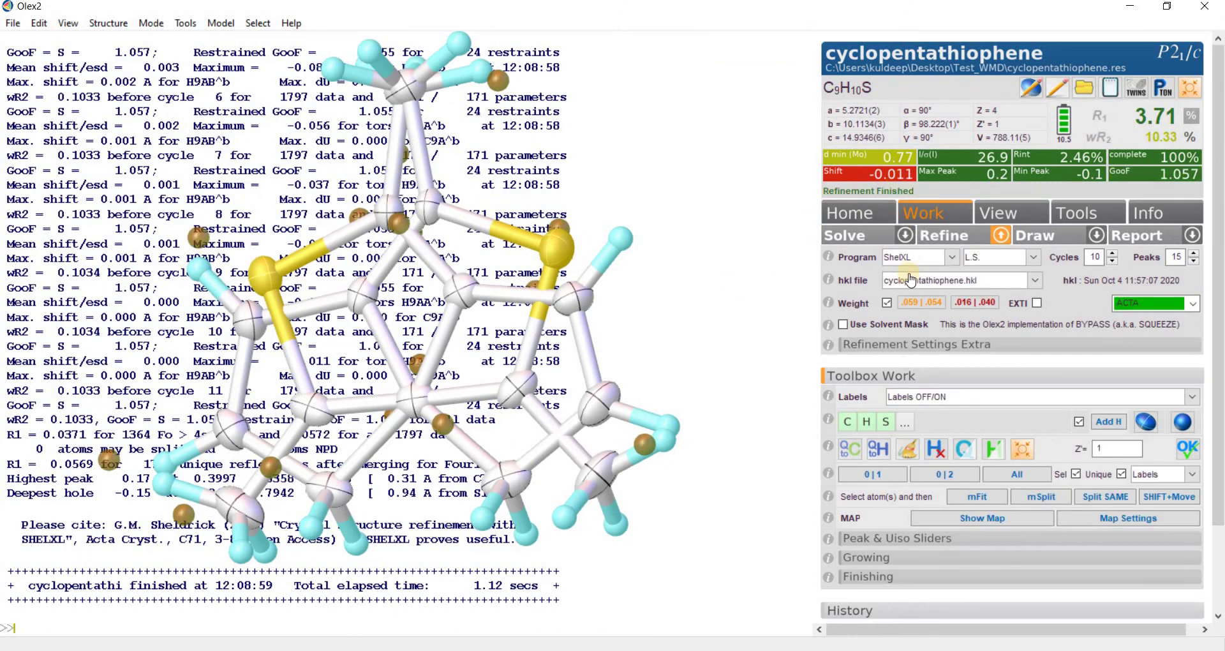
click(952, 240)
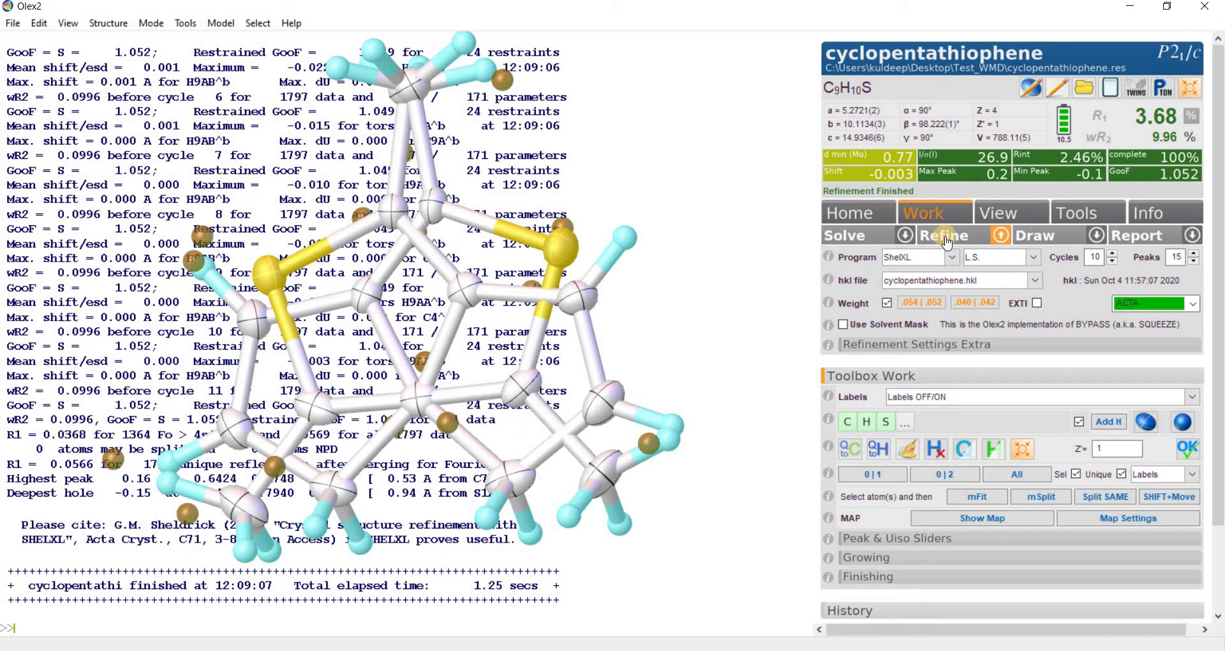
click(947, 241)
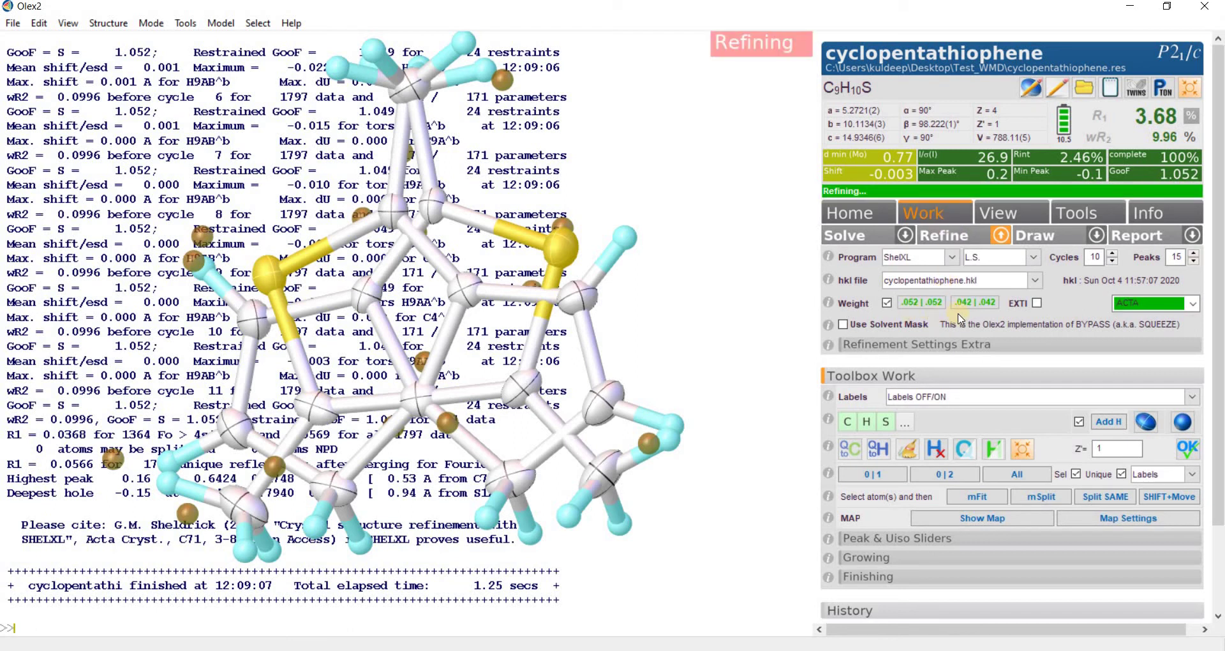
Apply the newly suggested weights and refine again, reaching R1 3.67% and wR2 9.86%.
click(972, 304)
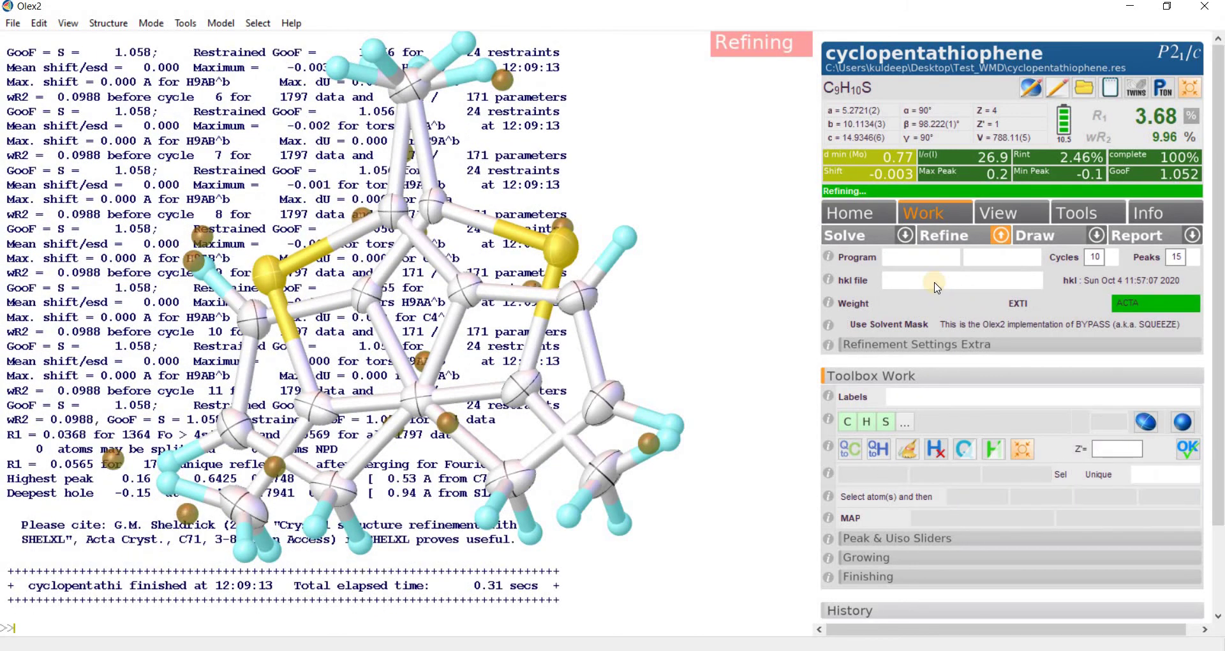
click(951, 243)
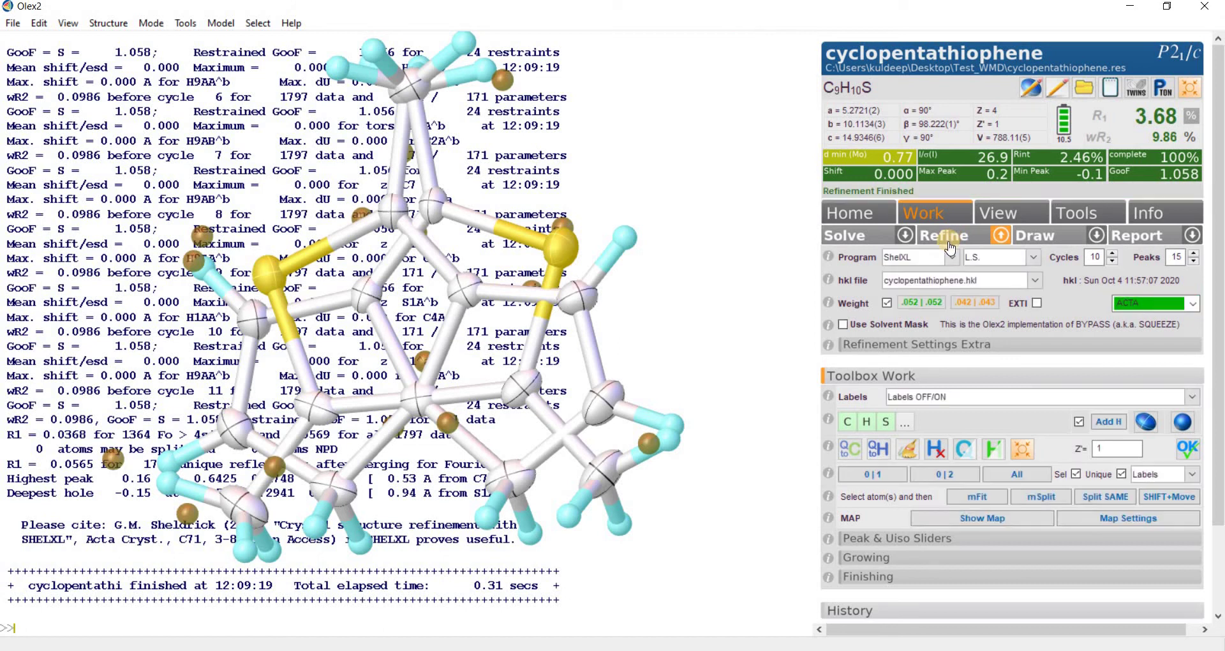
click(946, 236)
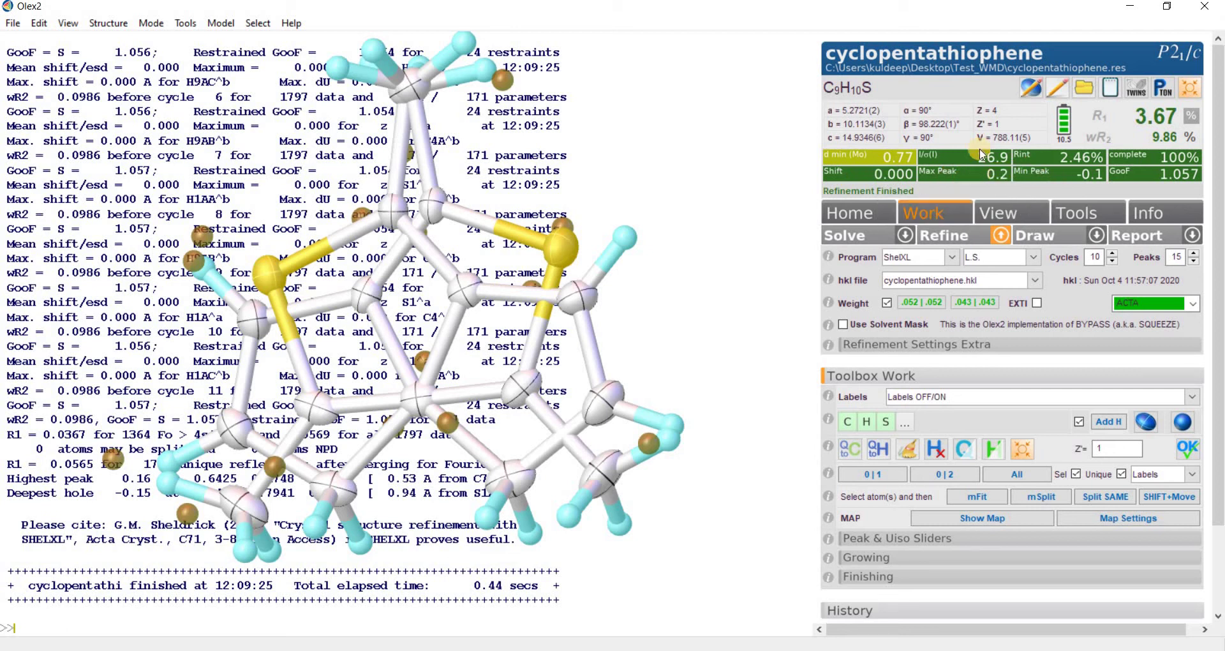
drag(588, 223, 687, 212)
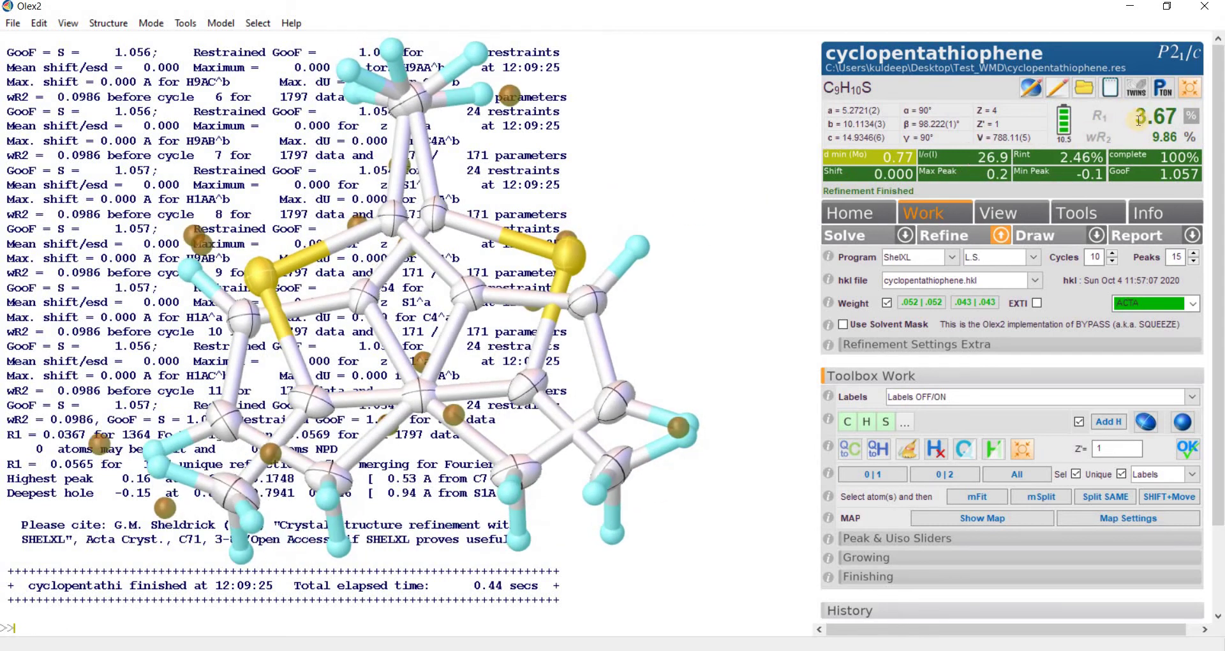
Check the Fobs vs Fcalc plot, then the I/σ(I) graph: about 2.6 at 0.776 Å.
click(1190, 121)
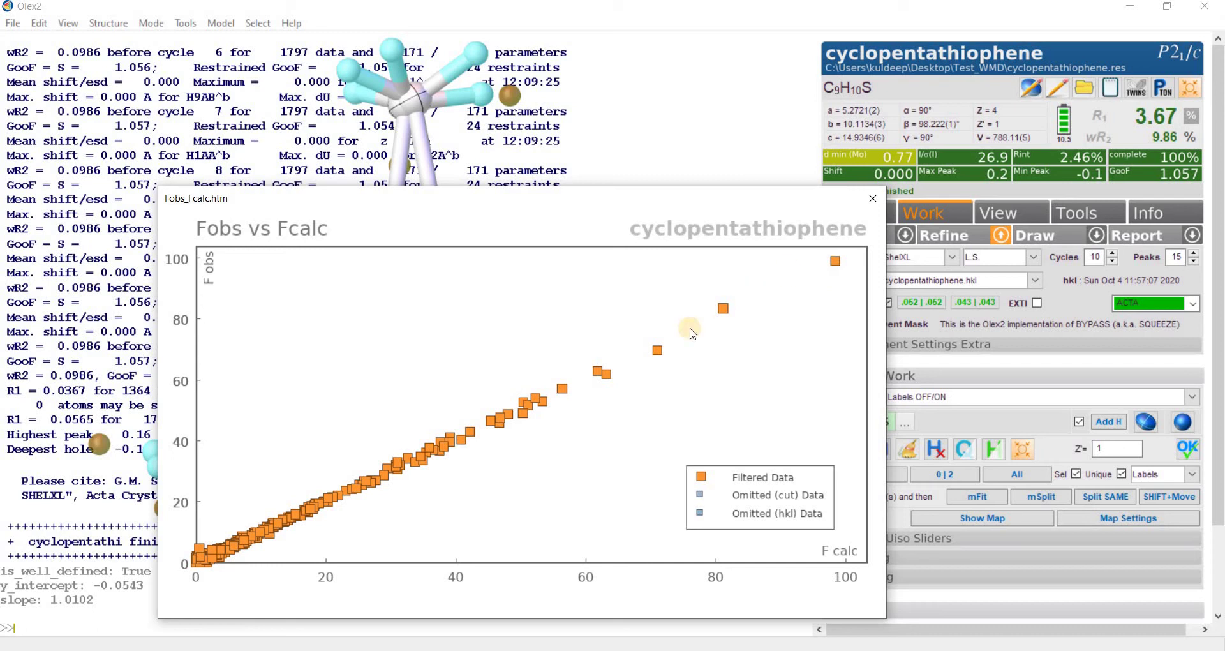
click(876, 199)
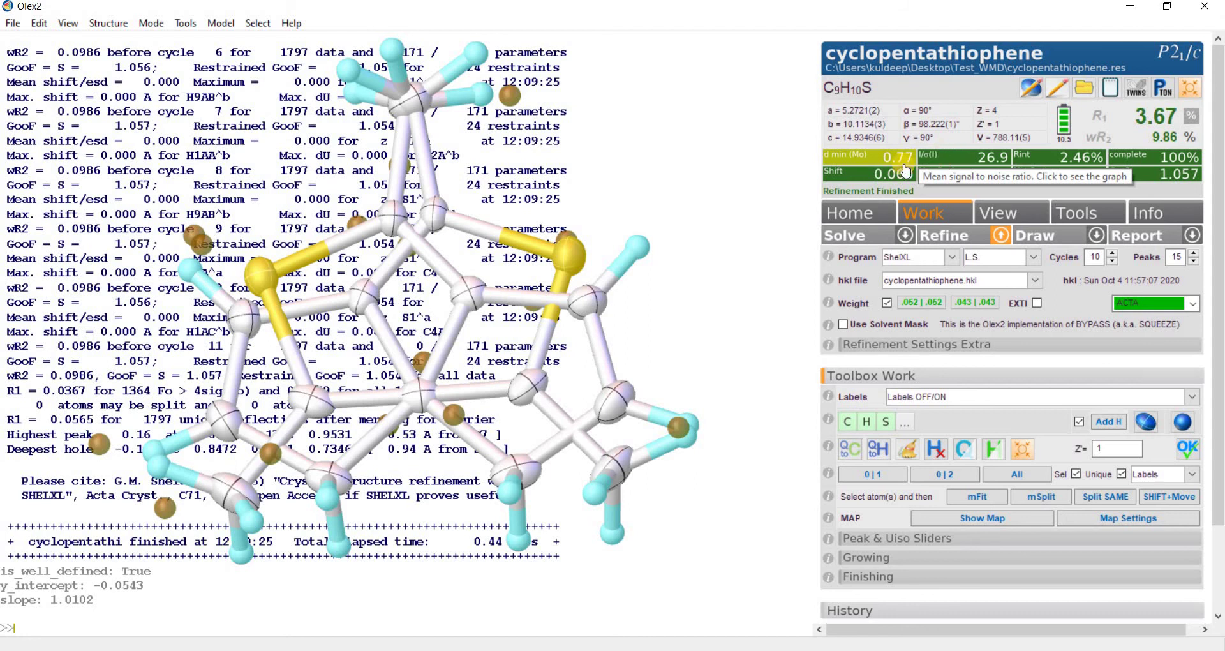
click(950, 161)
drag(591, 162, 608, 112)
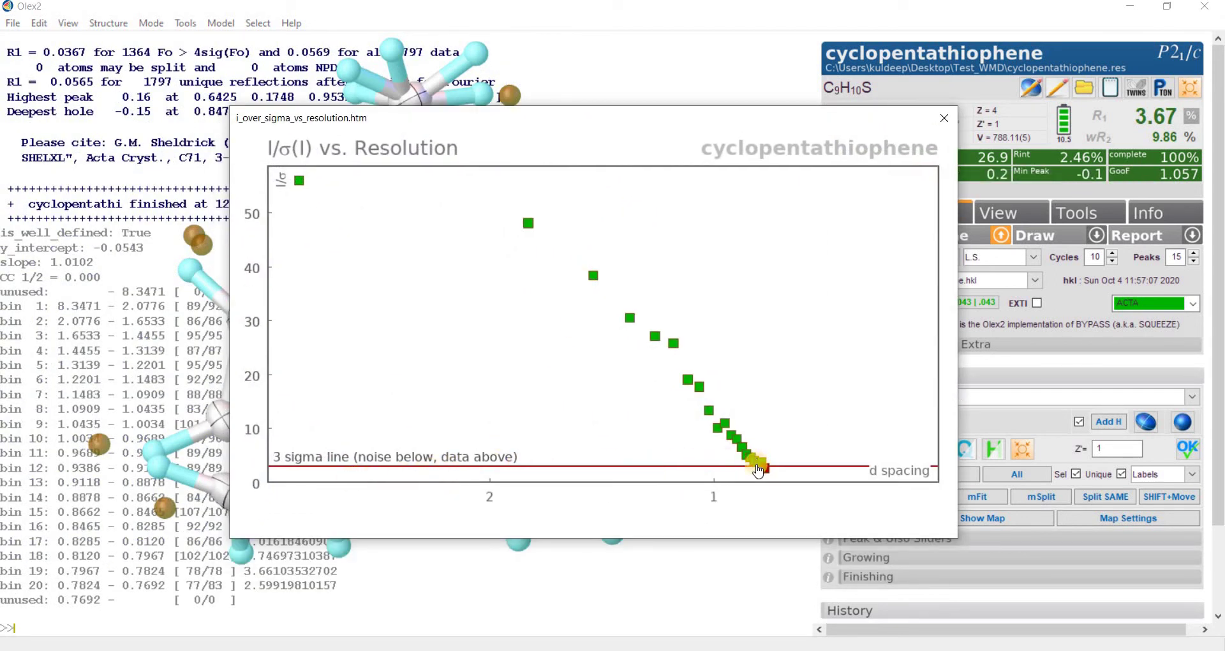
mouse_move(765, 472)
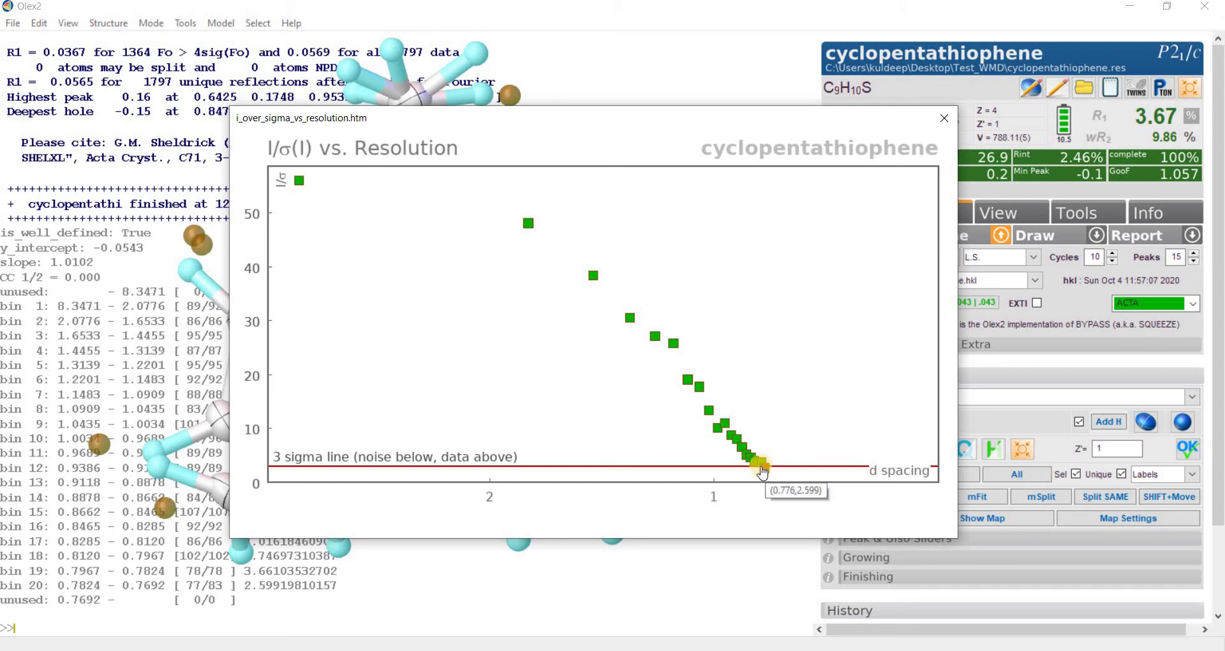
click(765, 469)
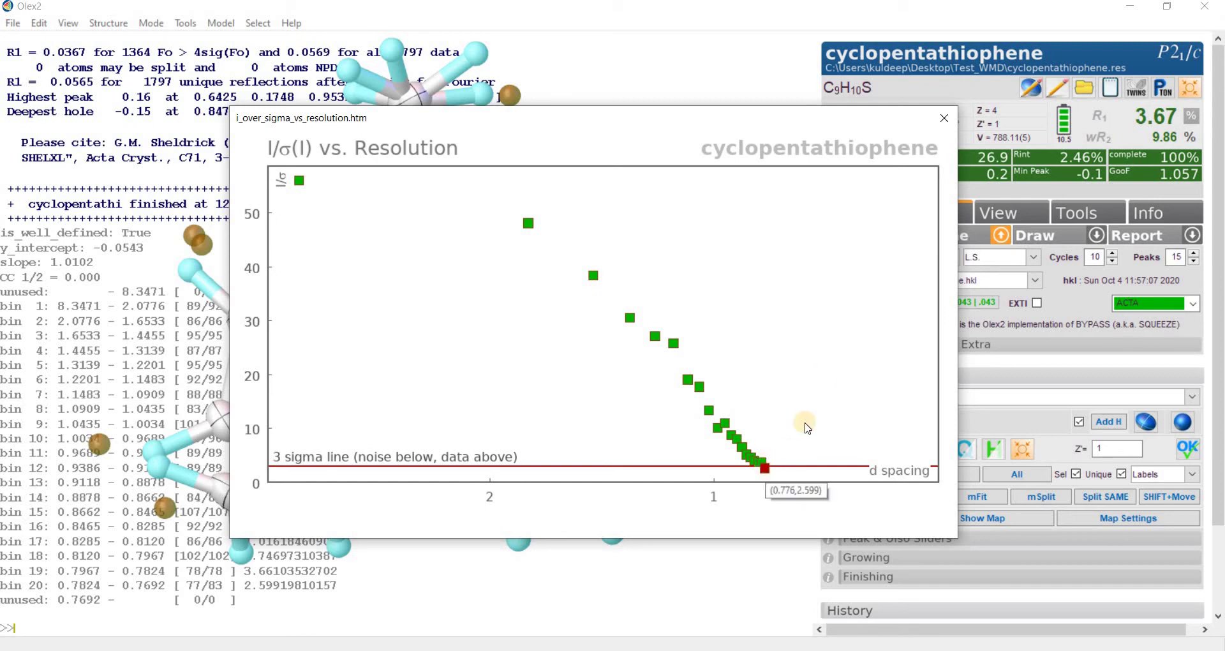
click(943, 119)
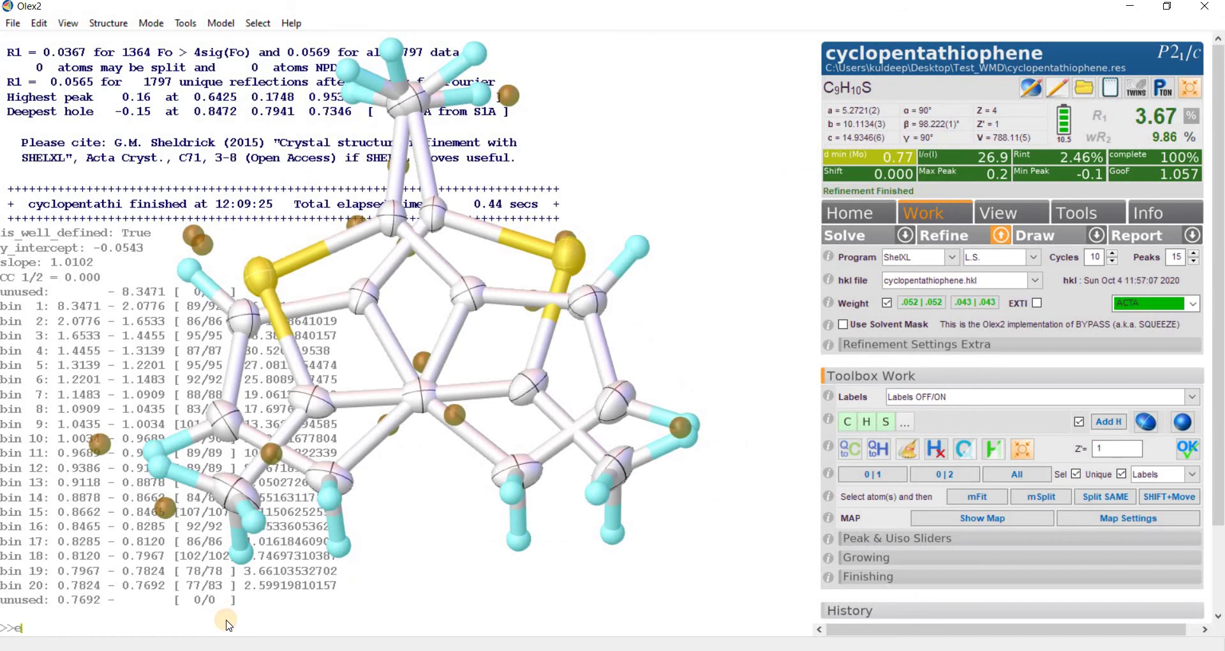
Insert 'SHEL 999 0.76' below EADP C1 C1A in cyclopentathiophene.ins and save the file.
key(Return)
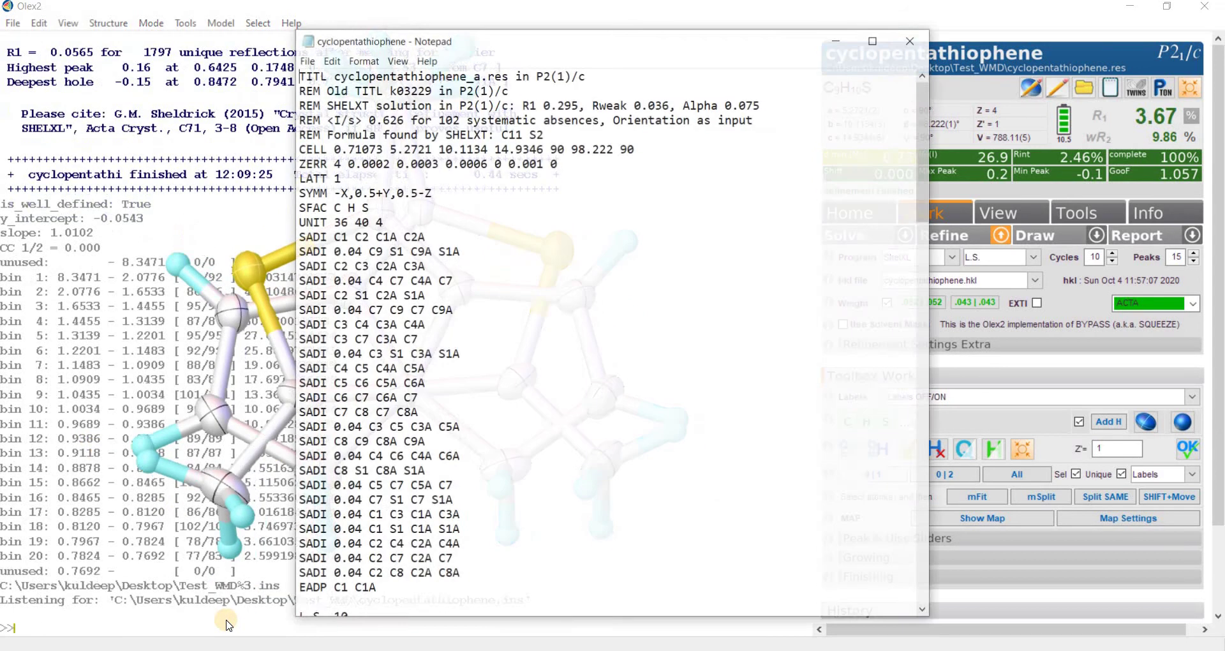
scroll(324, 480, down, 3)
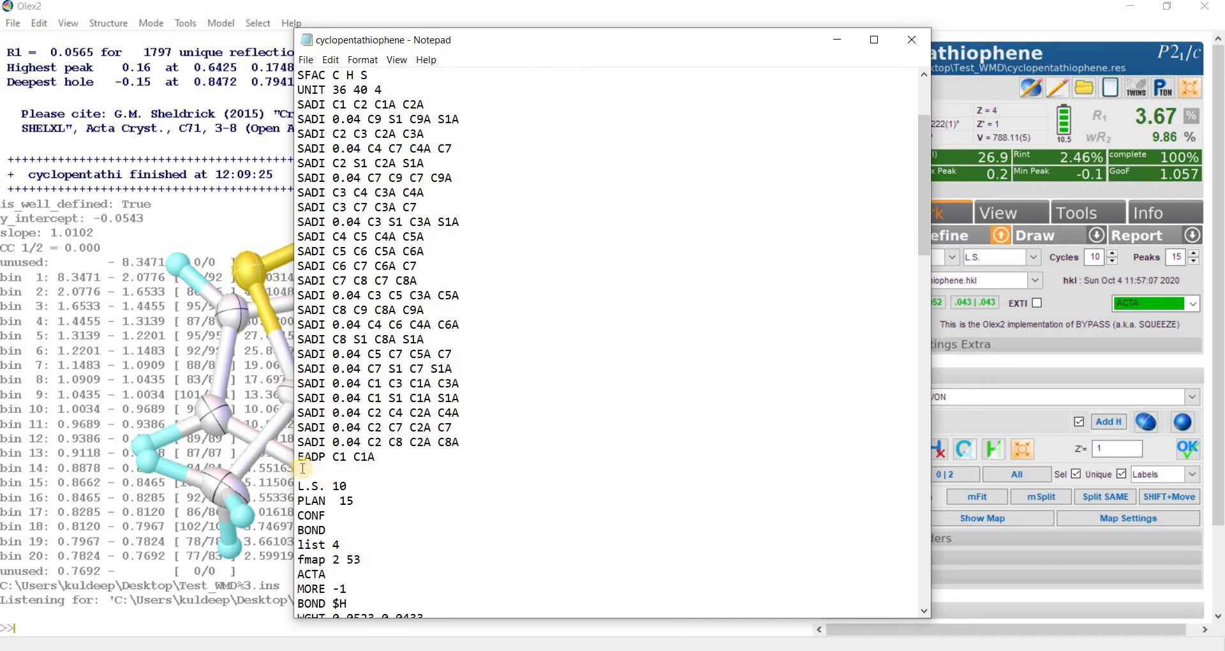
click(302, 470)
text(SHEL 999 0.7)
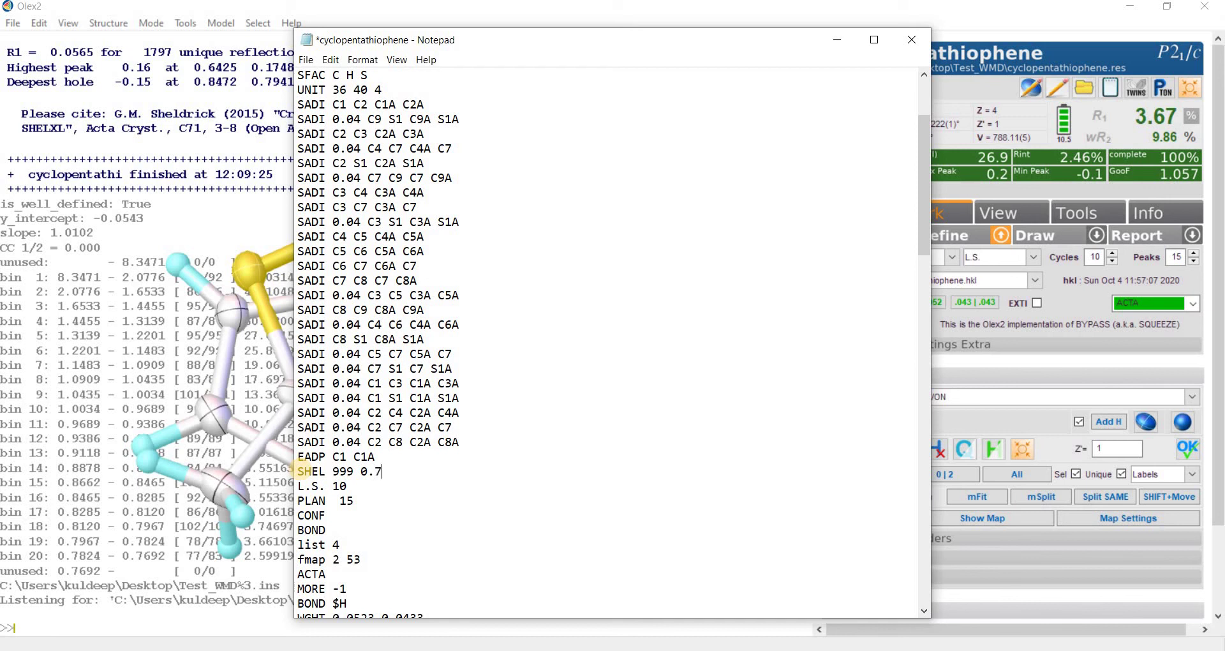
text(6)
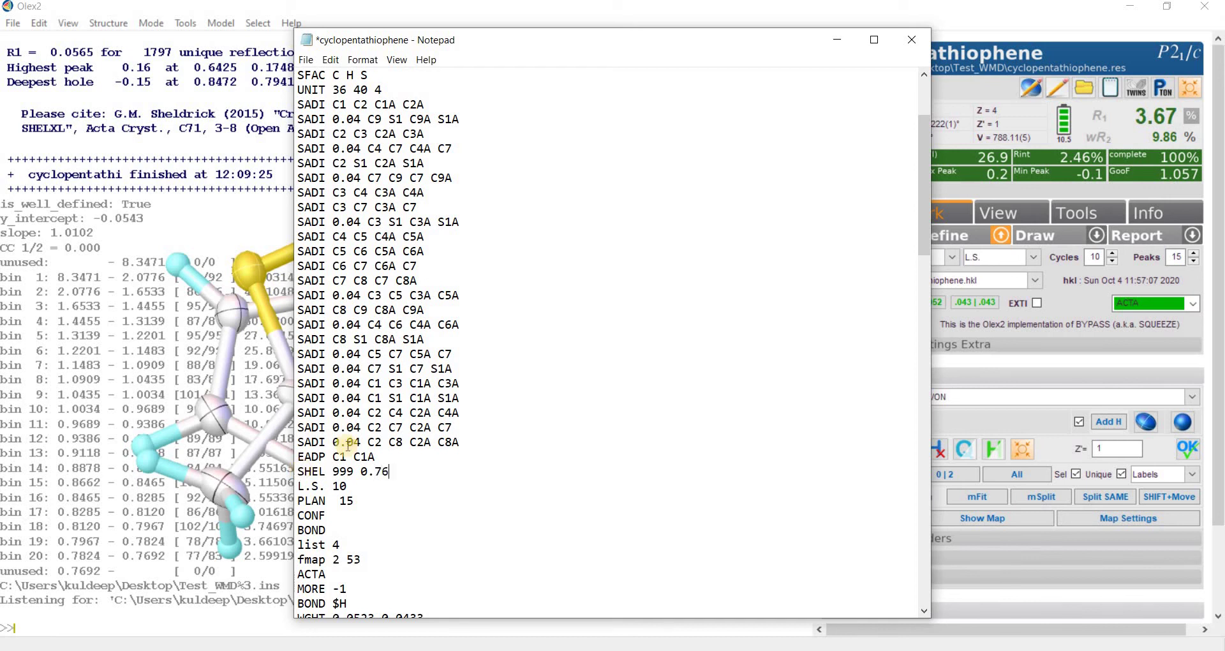
click(911, 40)
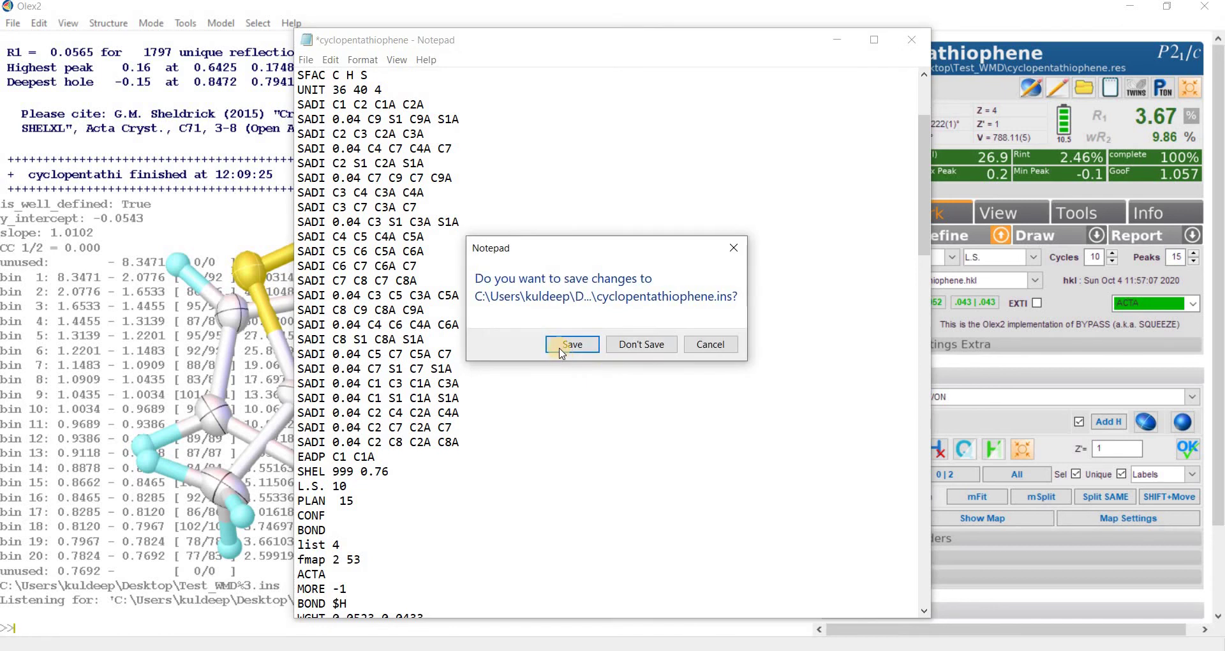
key(Return)
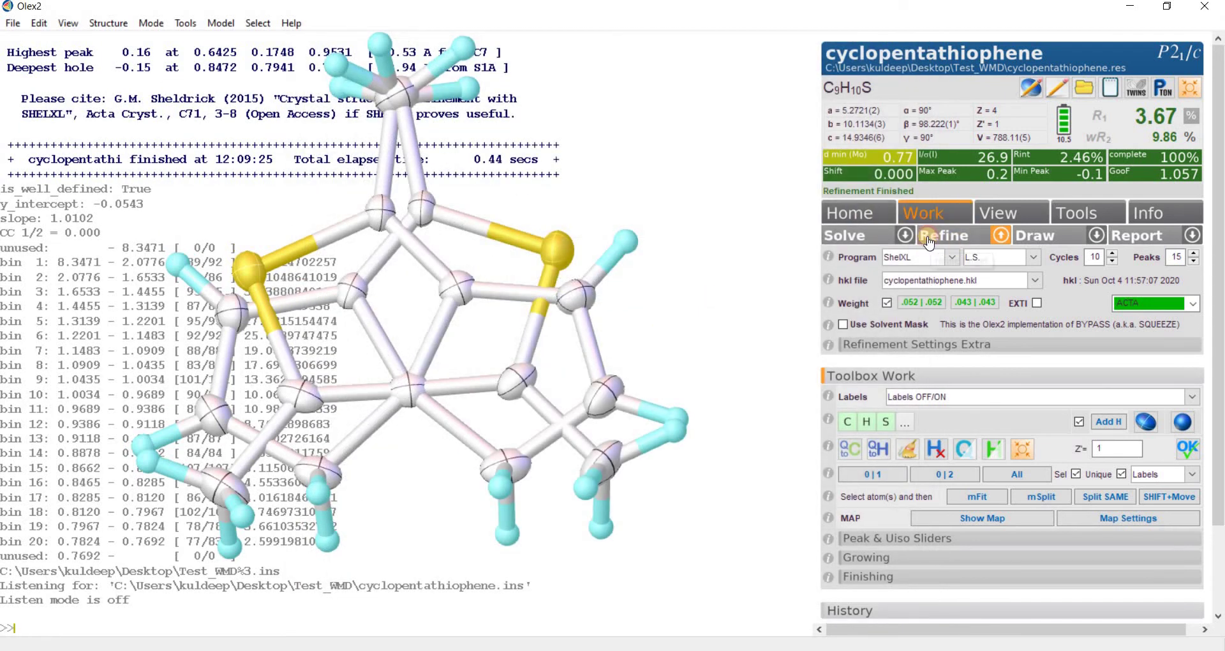
Refine twice with the SHEL 0.76 cutoff, giving wR2 9.83%, R1 3.67% and GooF 1.058.
click(928, 241)
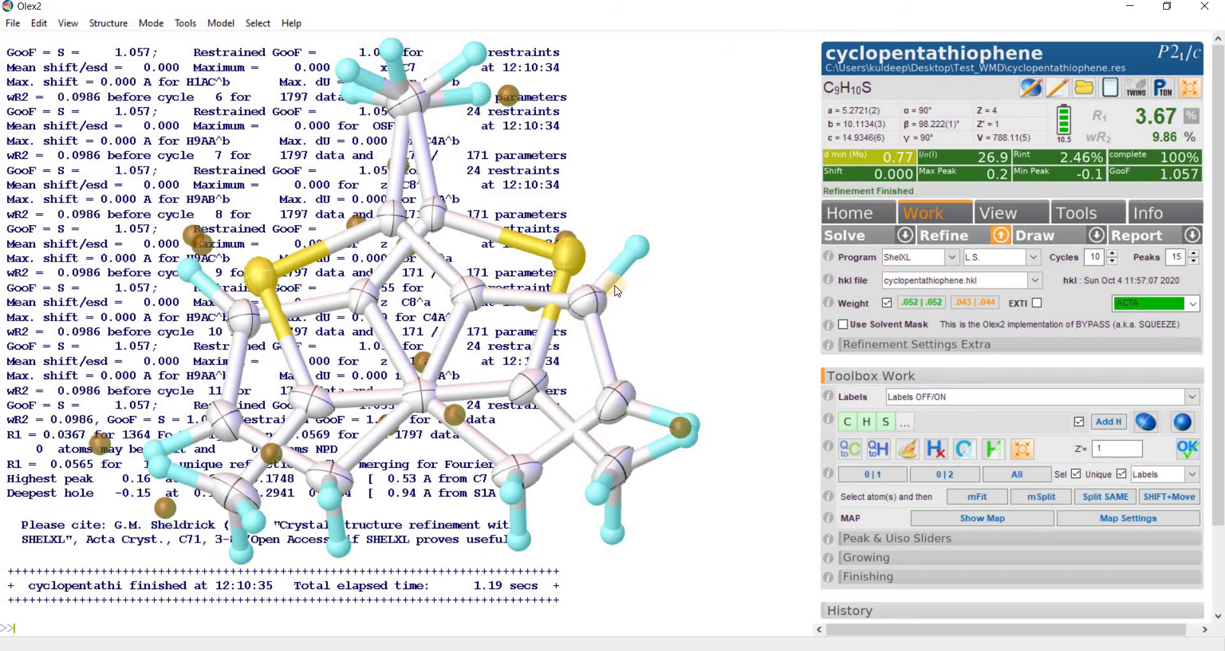
drag(634, 290, 918, 220)
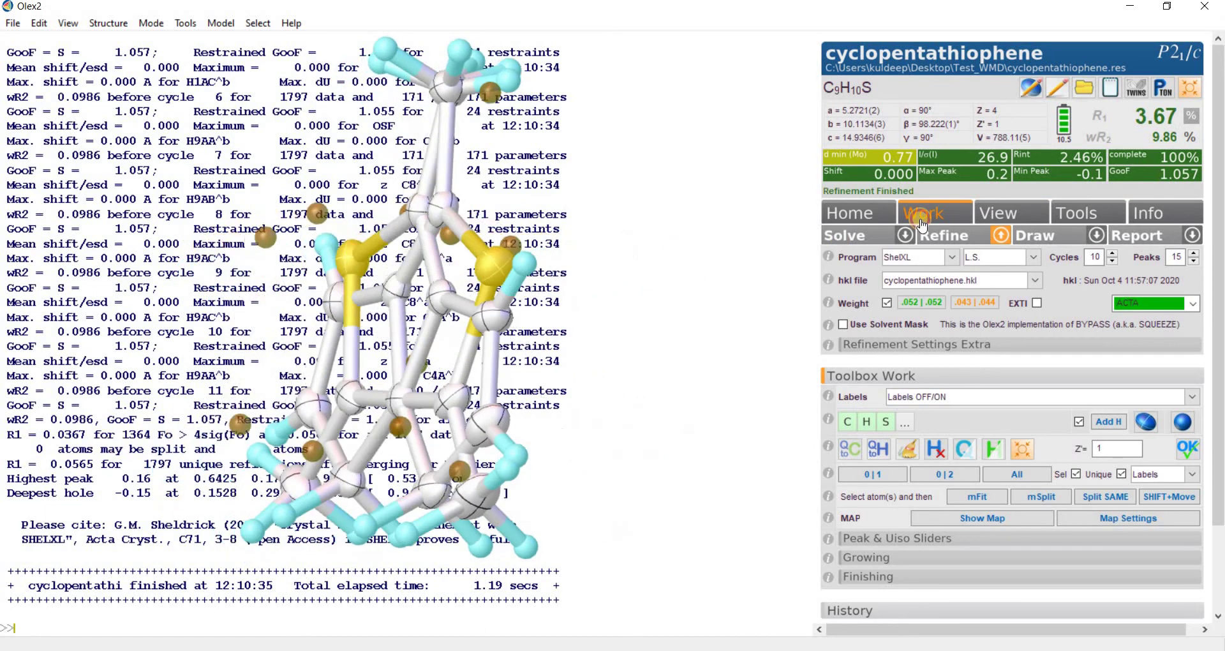
click(950, 237)
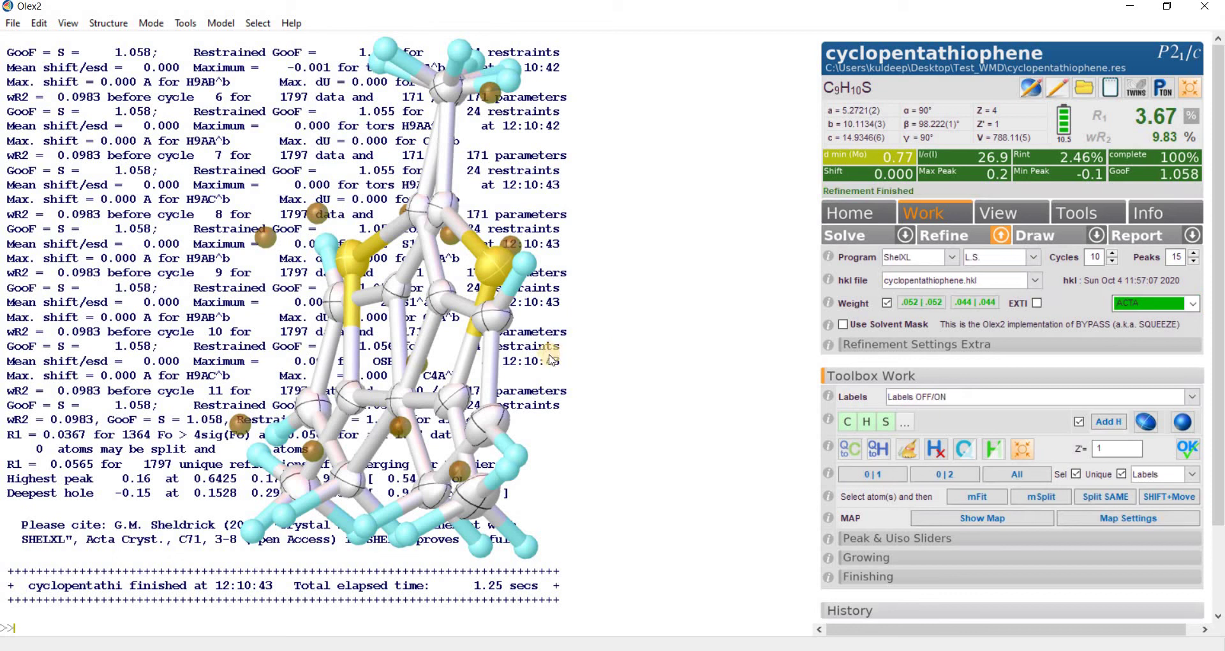
drag(694, 319, 766, 288)
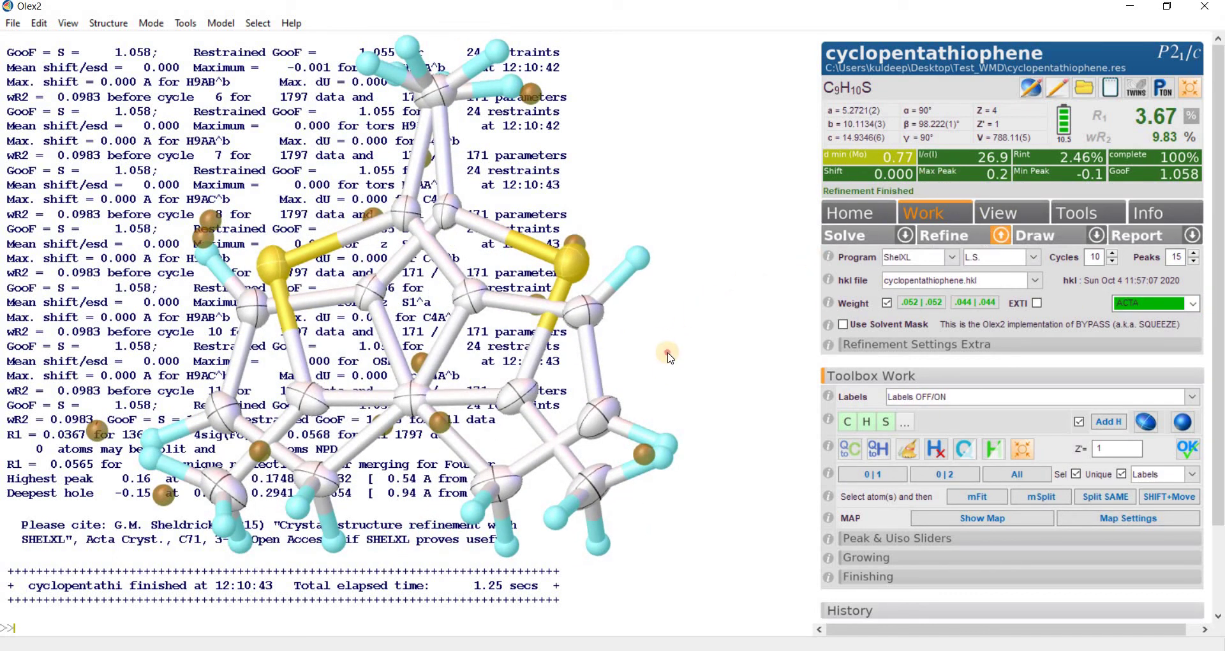
mouse_move(668, 356)
mouse_down()
mouse_move(691, 338)
mouse_move(691, 360)
mouse_up()
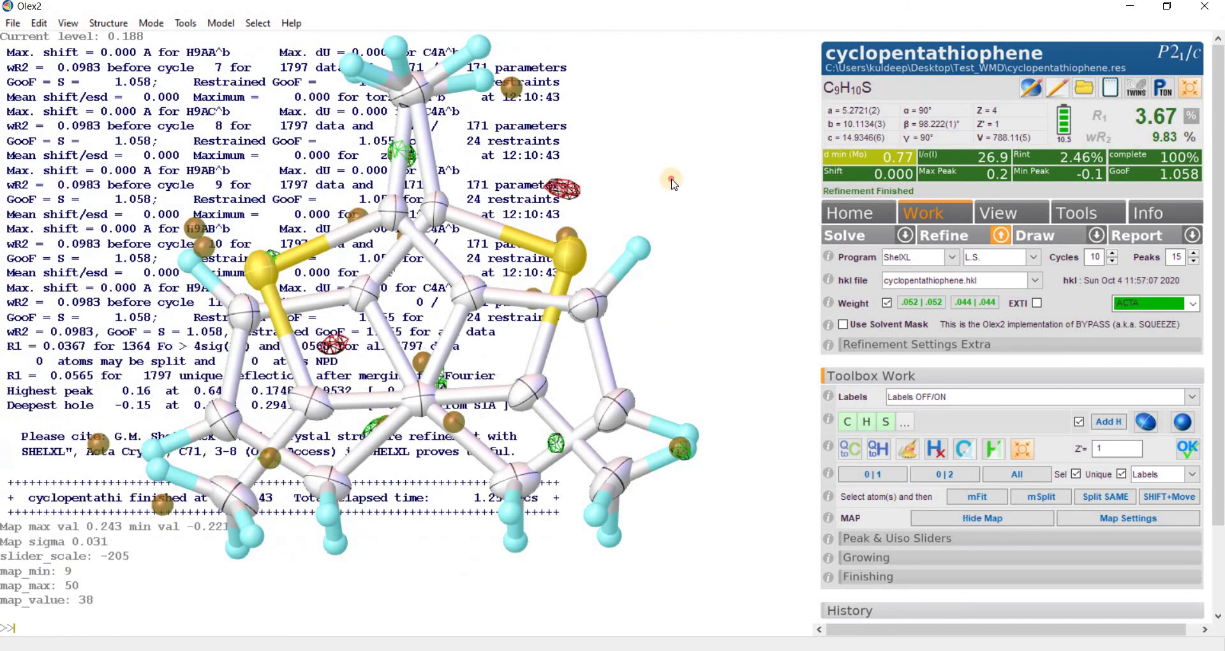
Display the difference-density map over the structure and rotate it to inspect residual density.
drag(670, 179, 544, 175)
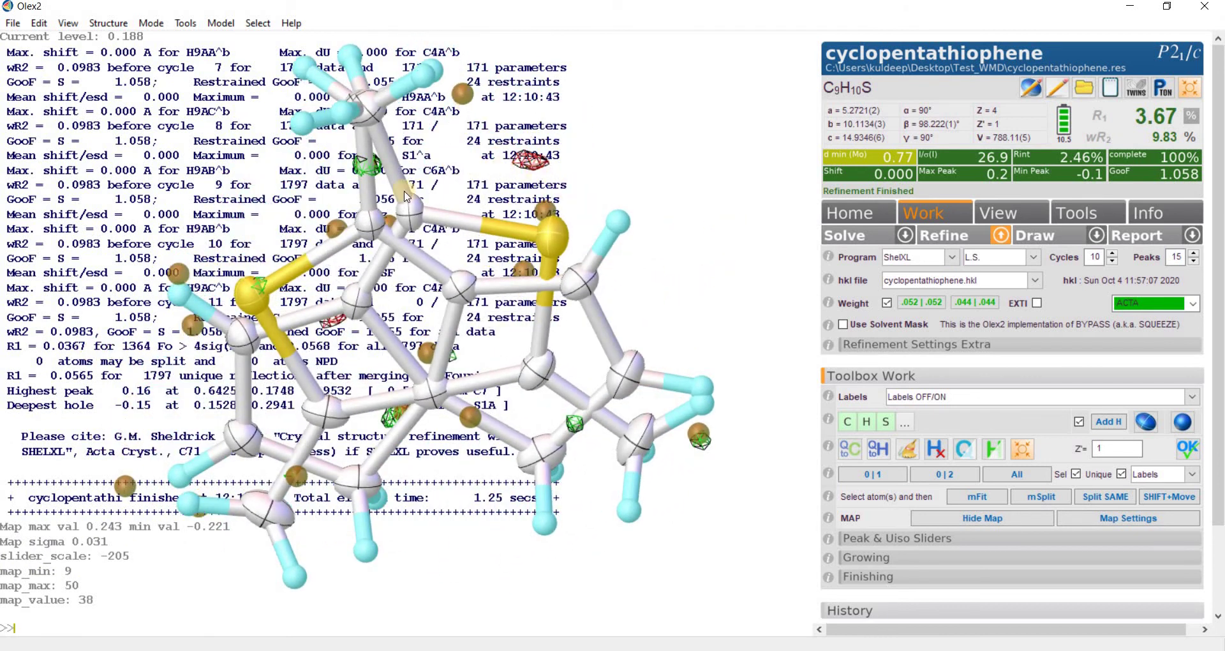
drag(426, 186, 840, 291)
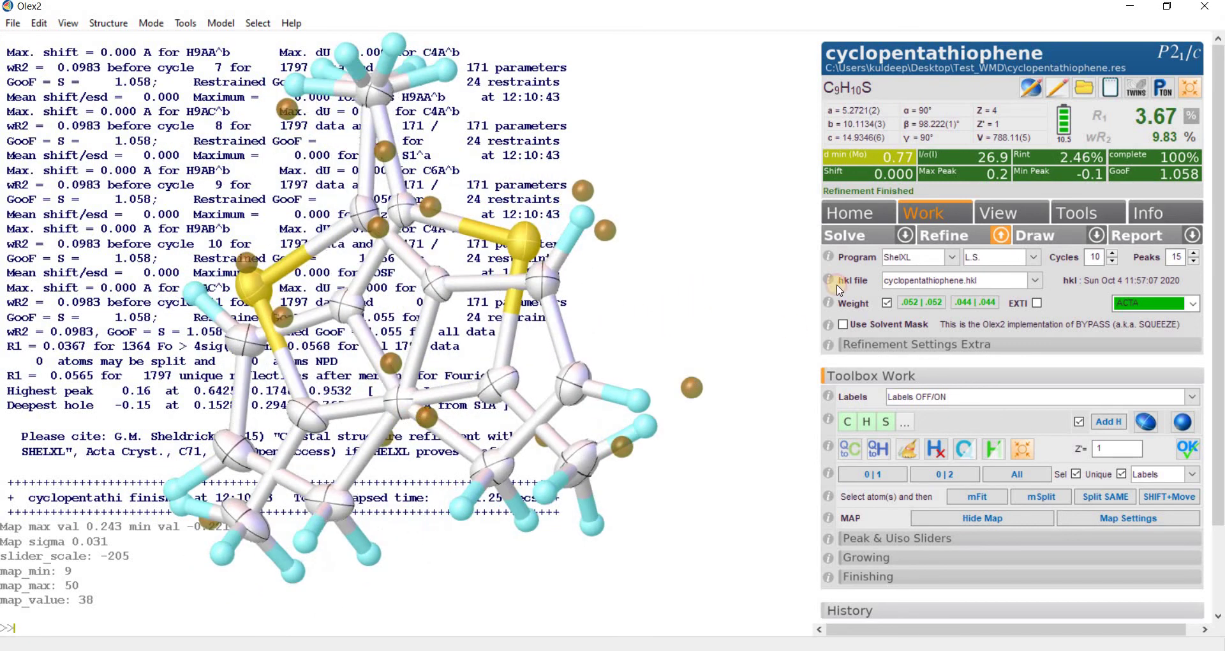
Run one more refinement, reaching wR2 9.82% and GooF 1.059 with R1 at 3.67%.
click(872, 242)
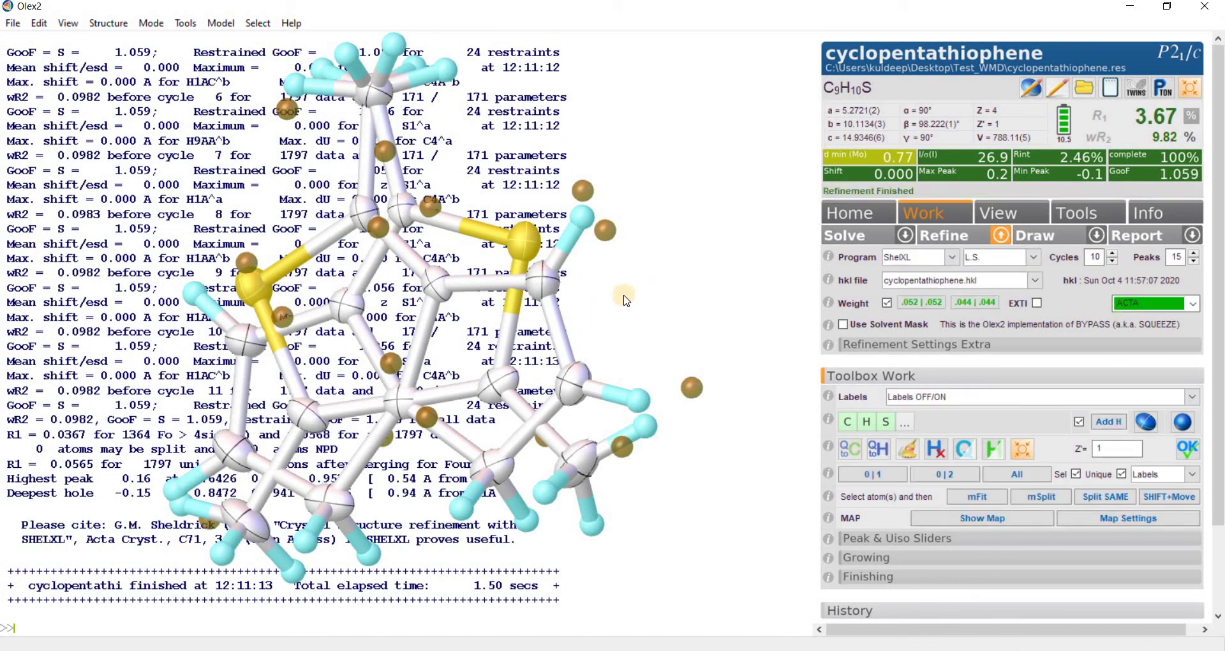
mouse_move(613, 326)
mouse_down()
mouse_move(623, 314)
mouse_move(574, 416)
mouse_move(311, 424)
mouse_move(349, 410)
mouse_move(352, 348)
mouse_move(582, 406)
mouse_up()
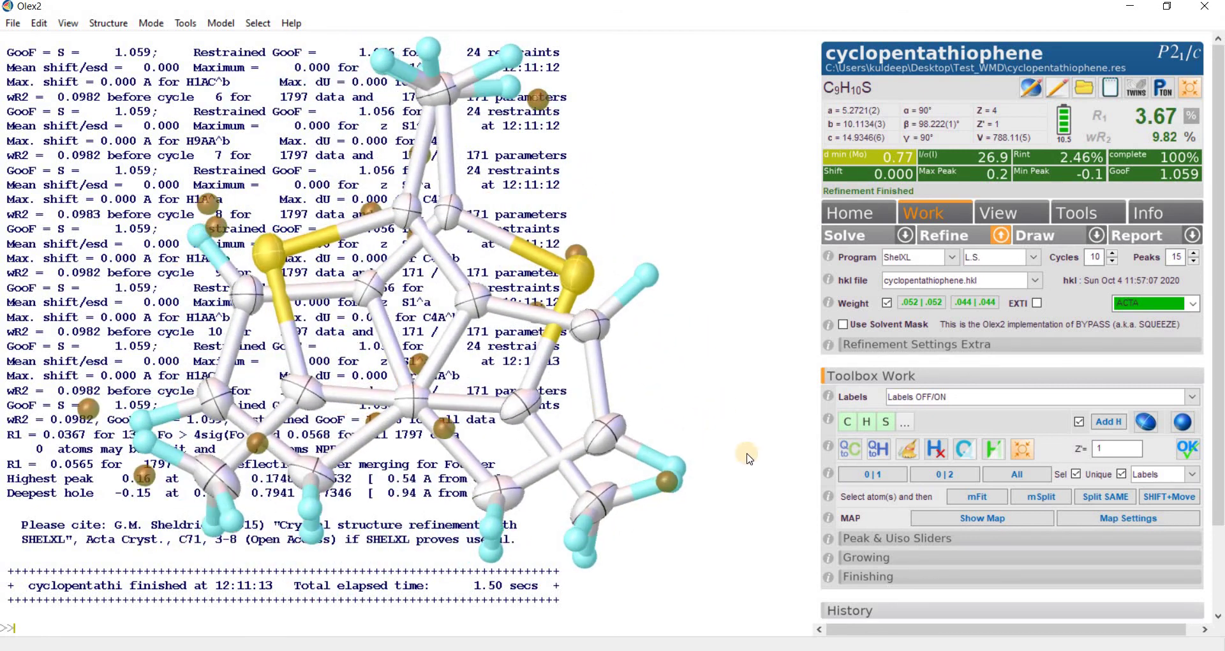
Display disorder part 1 alone, then part 2 alone, then both parts together.
click(873, 478)
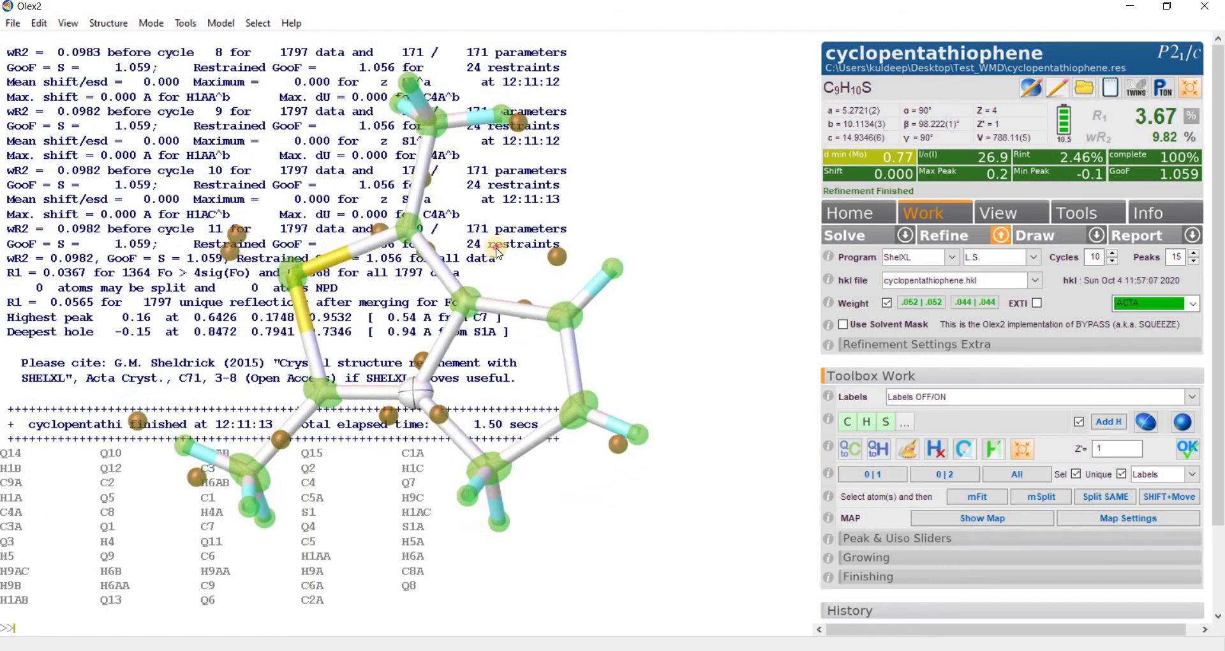
click(842, 476)
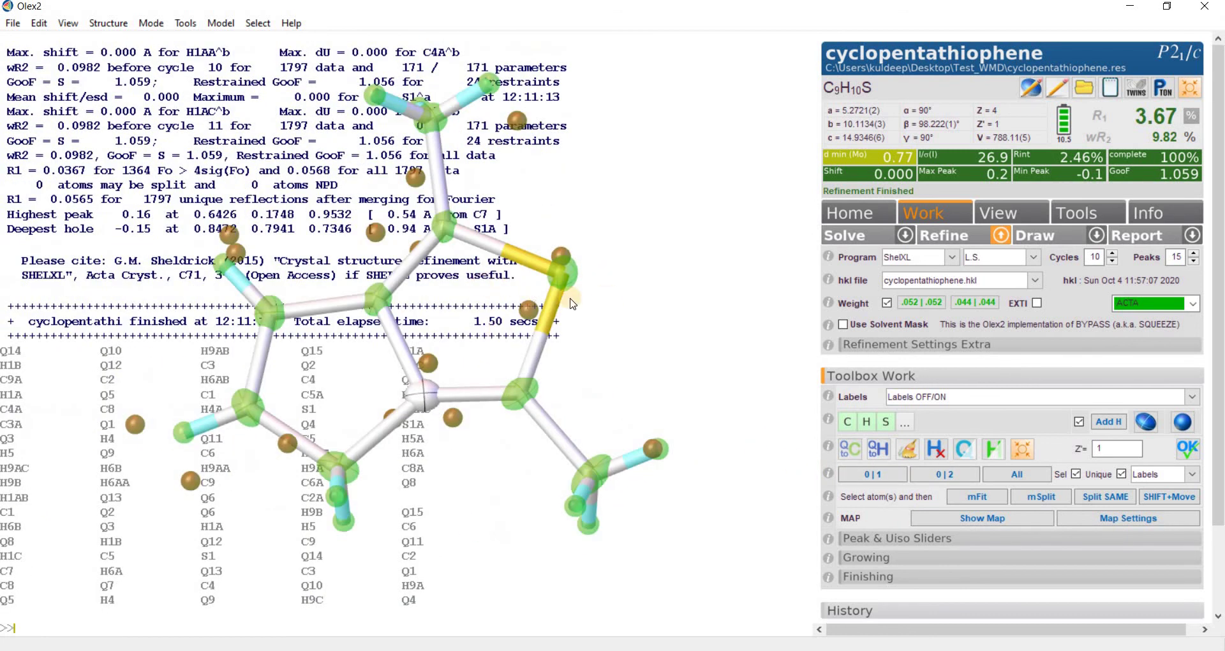
click(1023, 472)
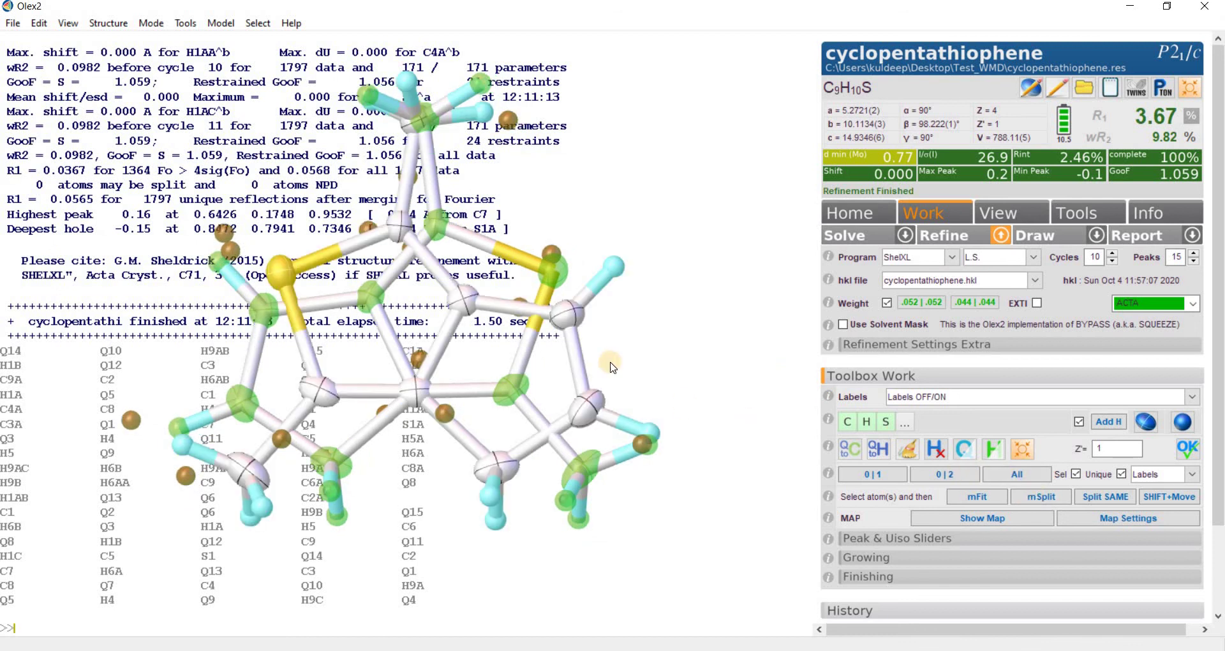
mouse_move(588, 349)
mouse_down()
mouse_move(687, 348)
mouse_move(585, 374)
mouse_move(640, 366)
mouse_move(446, 353)
mouse_move(591, 353)
mouse_move(656, 310)
mouse_move(421, 472)
mouse_move(706, 451)
mouse_move(697, 481)
mouse_move(409, 540)
mouse_up()
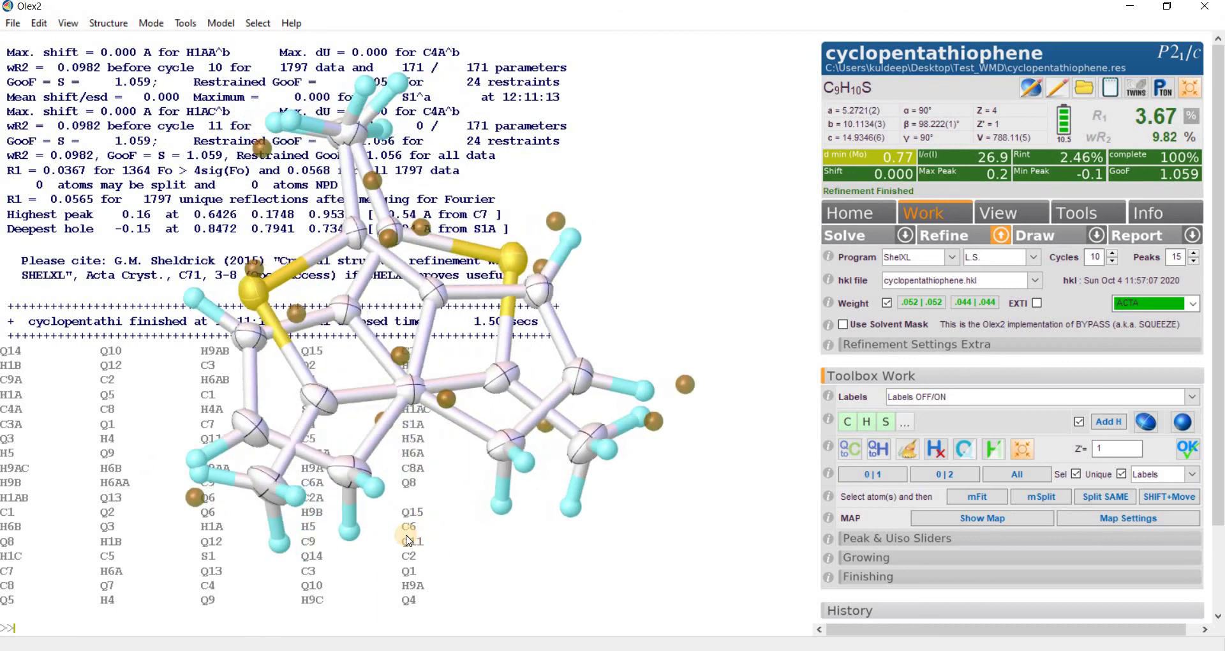